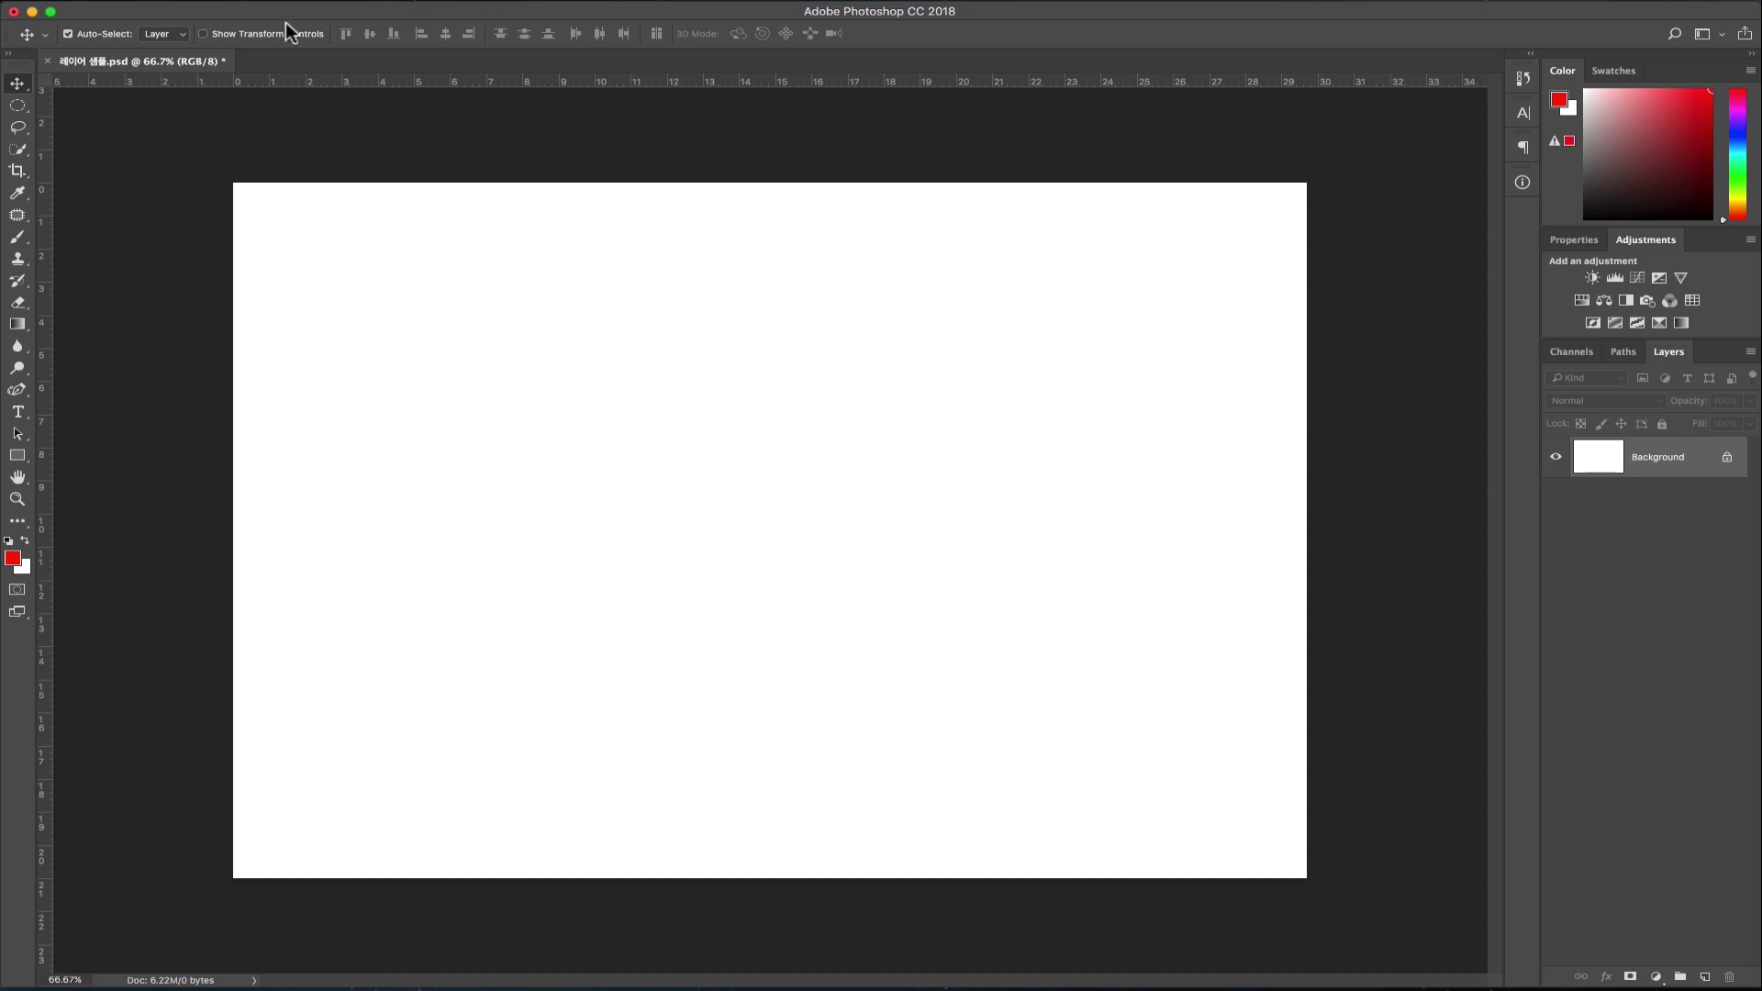
{"action": "left_click", "coordinate": [602, 5]}
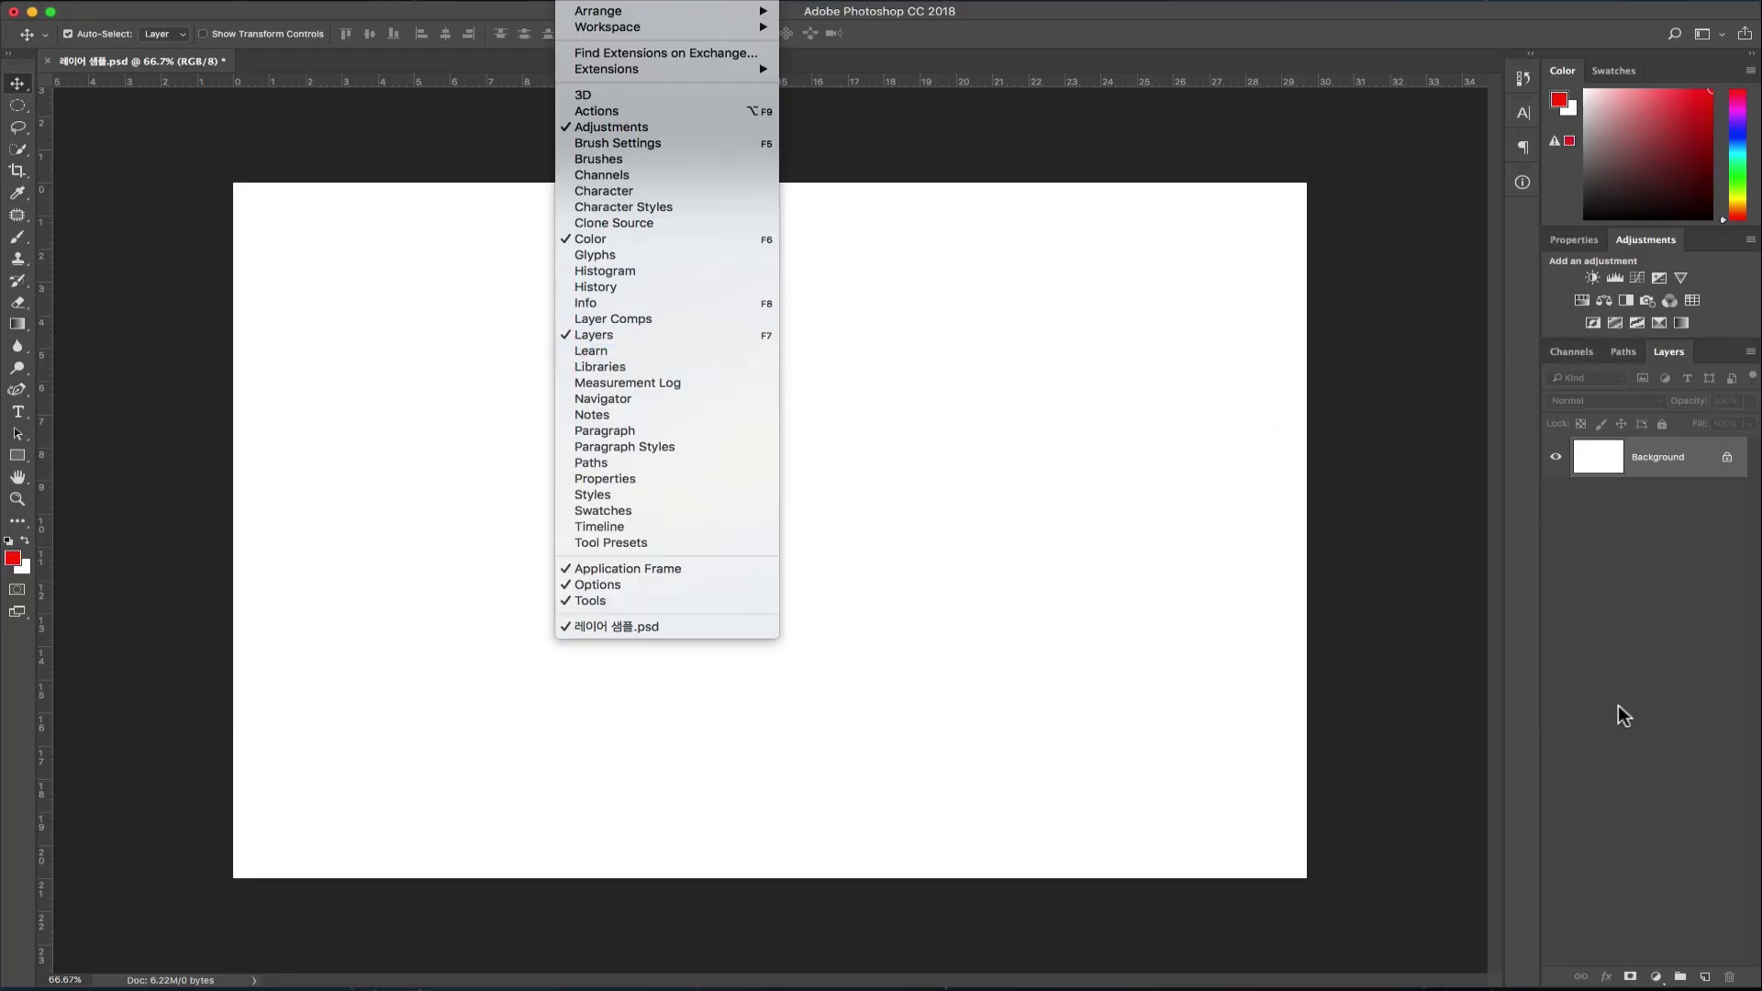
{"action": "left_click", "coordinate": [1685, 695]}
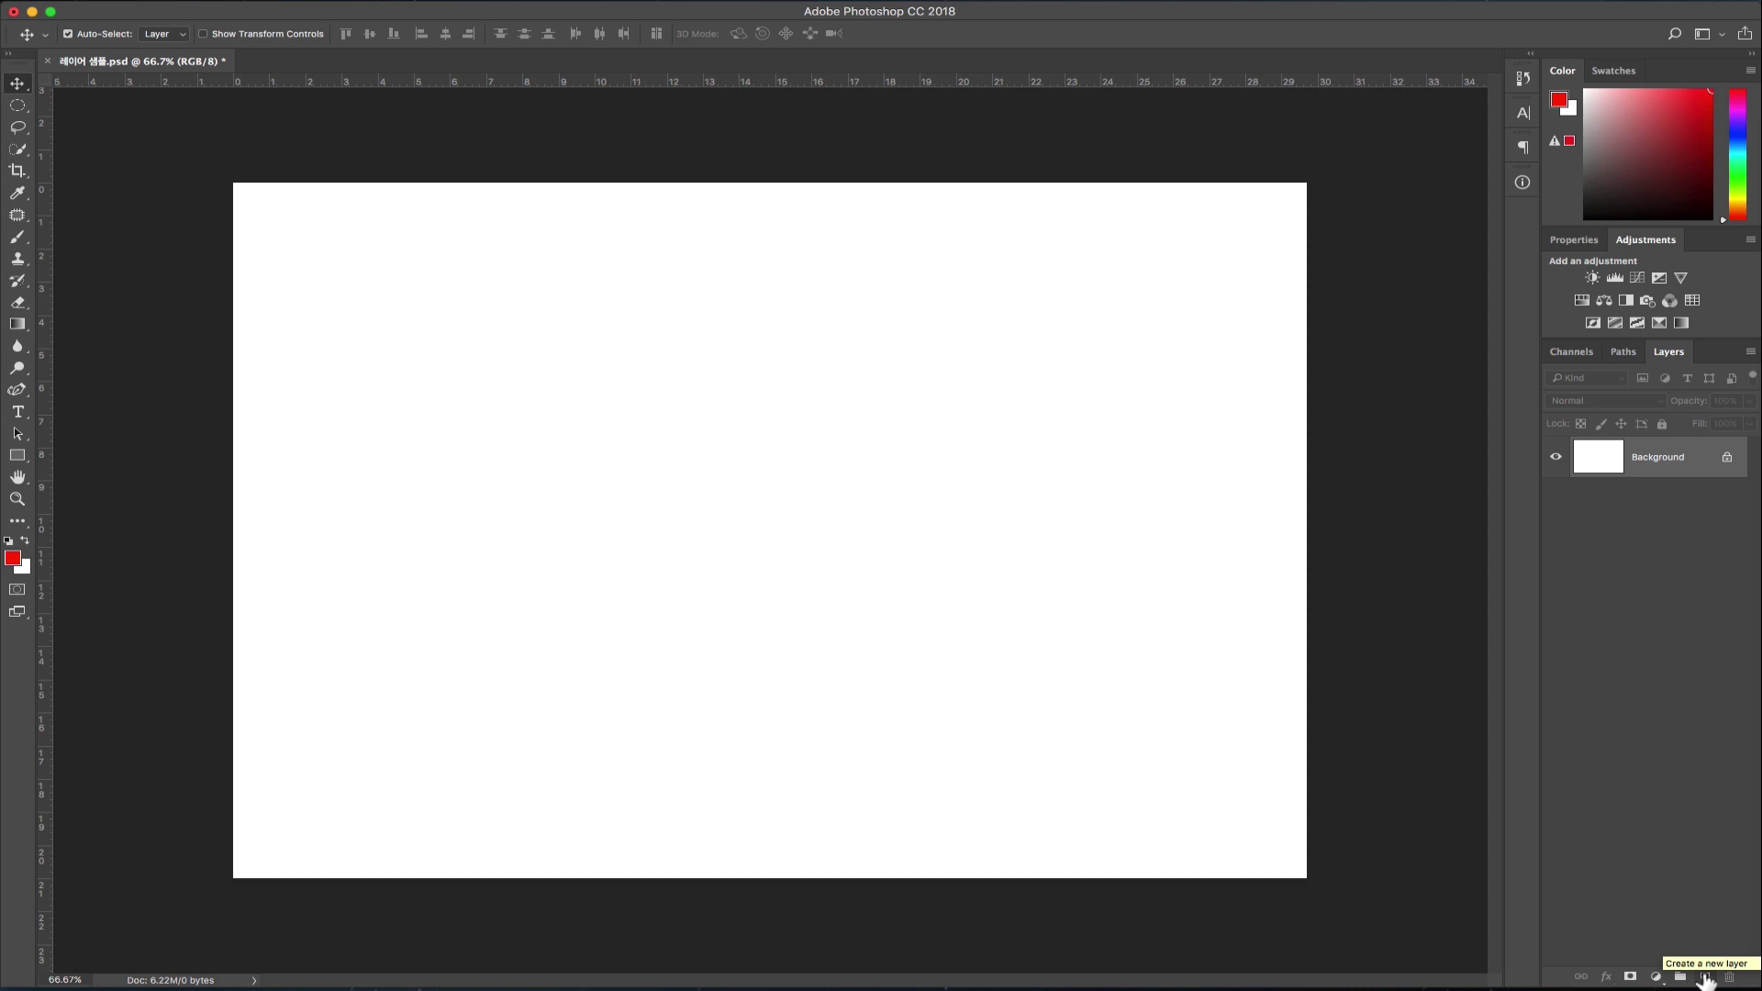
Step: Add three new empty layers above the Background layer
{"action": "left_click", "coordinate": [1704, 978]}
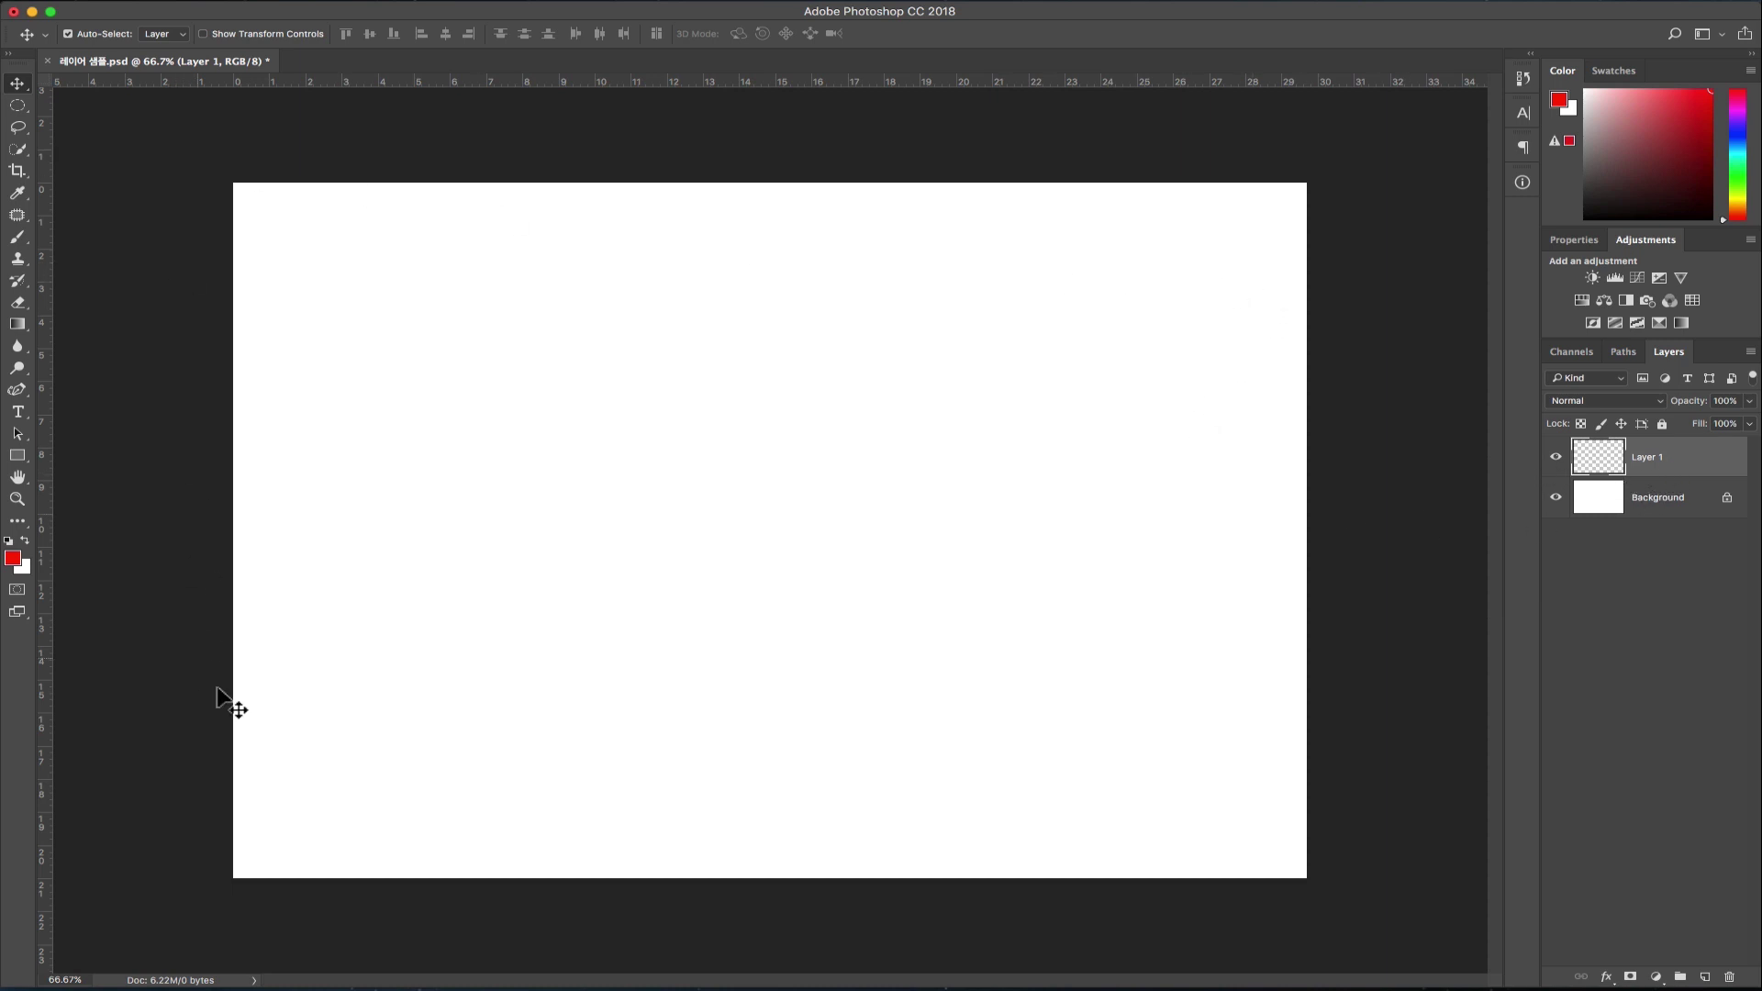
{"action": "left_click", "coordinate": [1704, 978]}
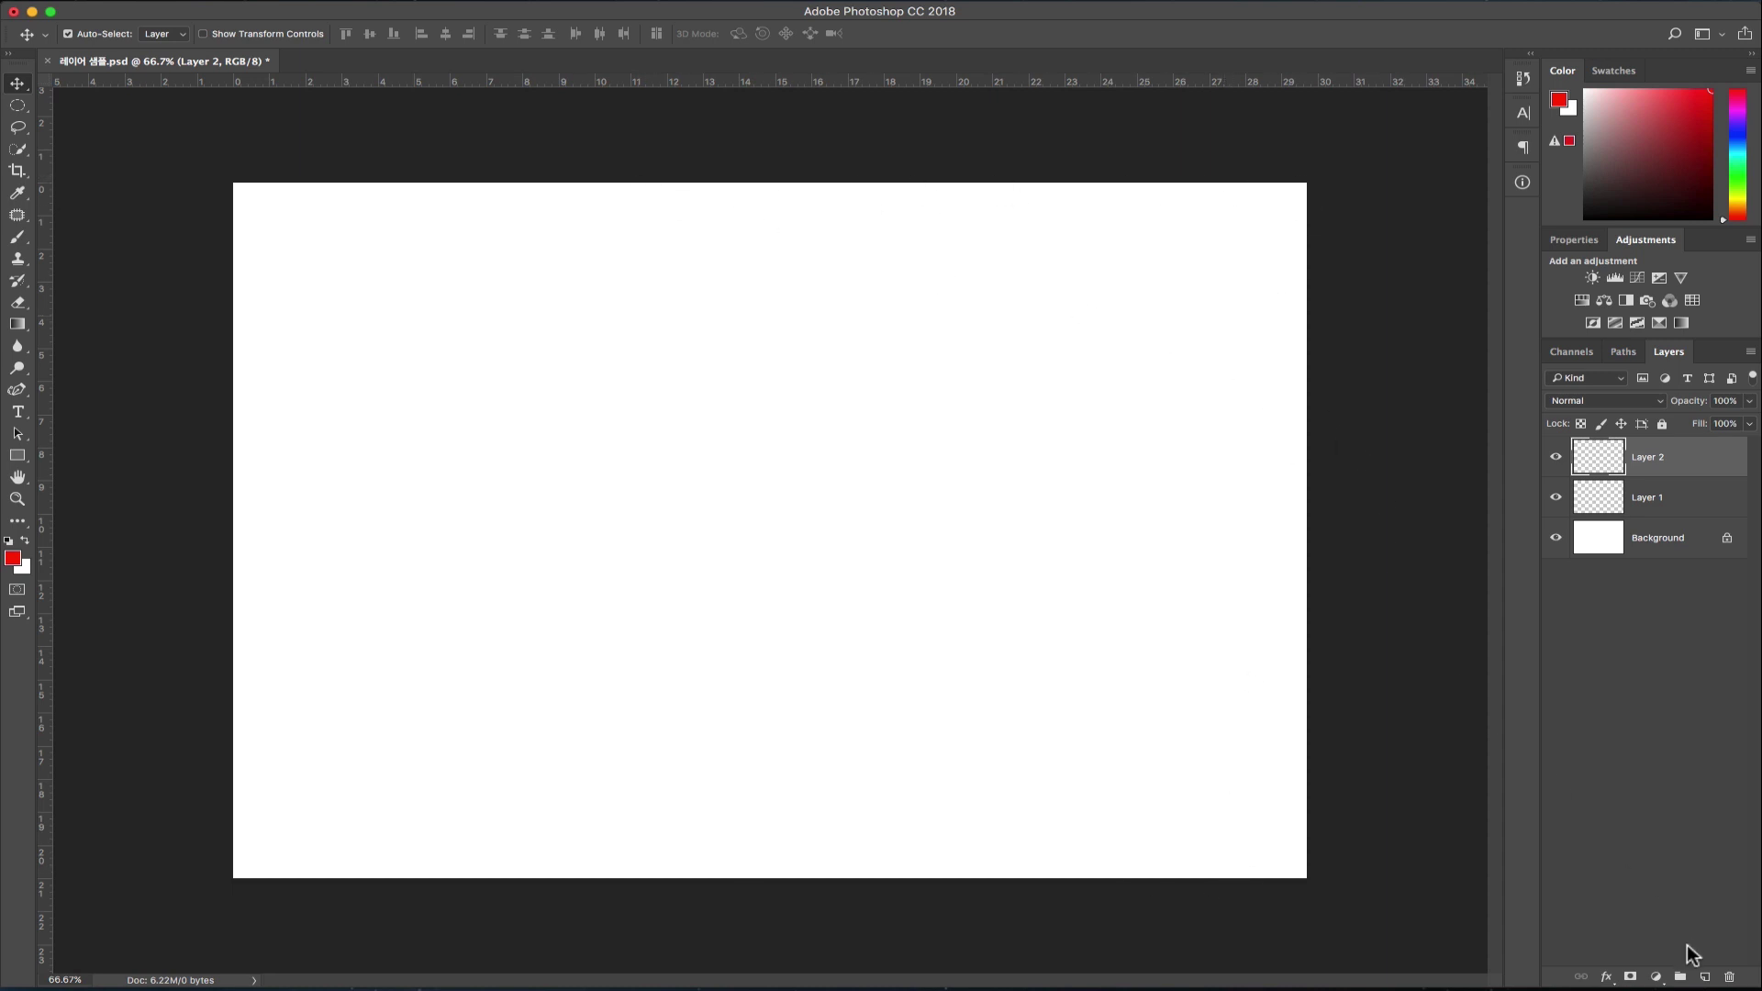
{"action": "left_click", "coordinate": [1703, 976]}
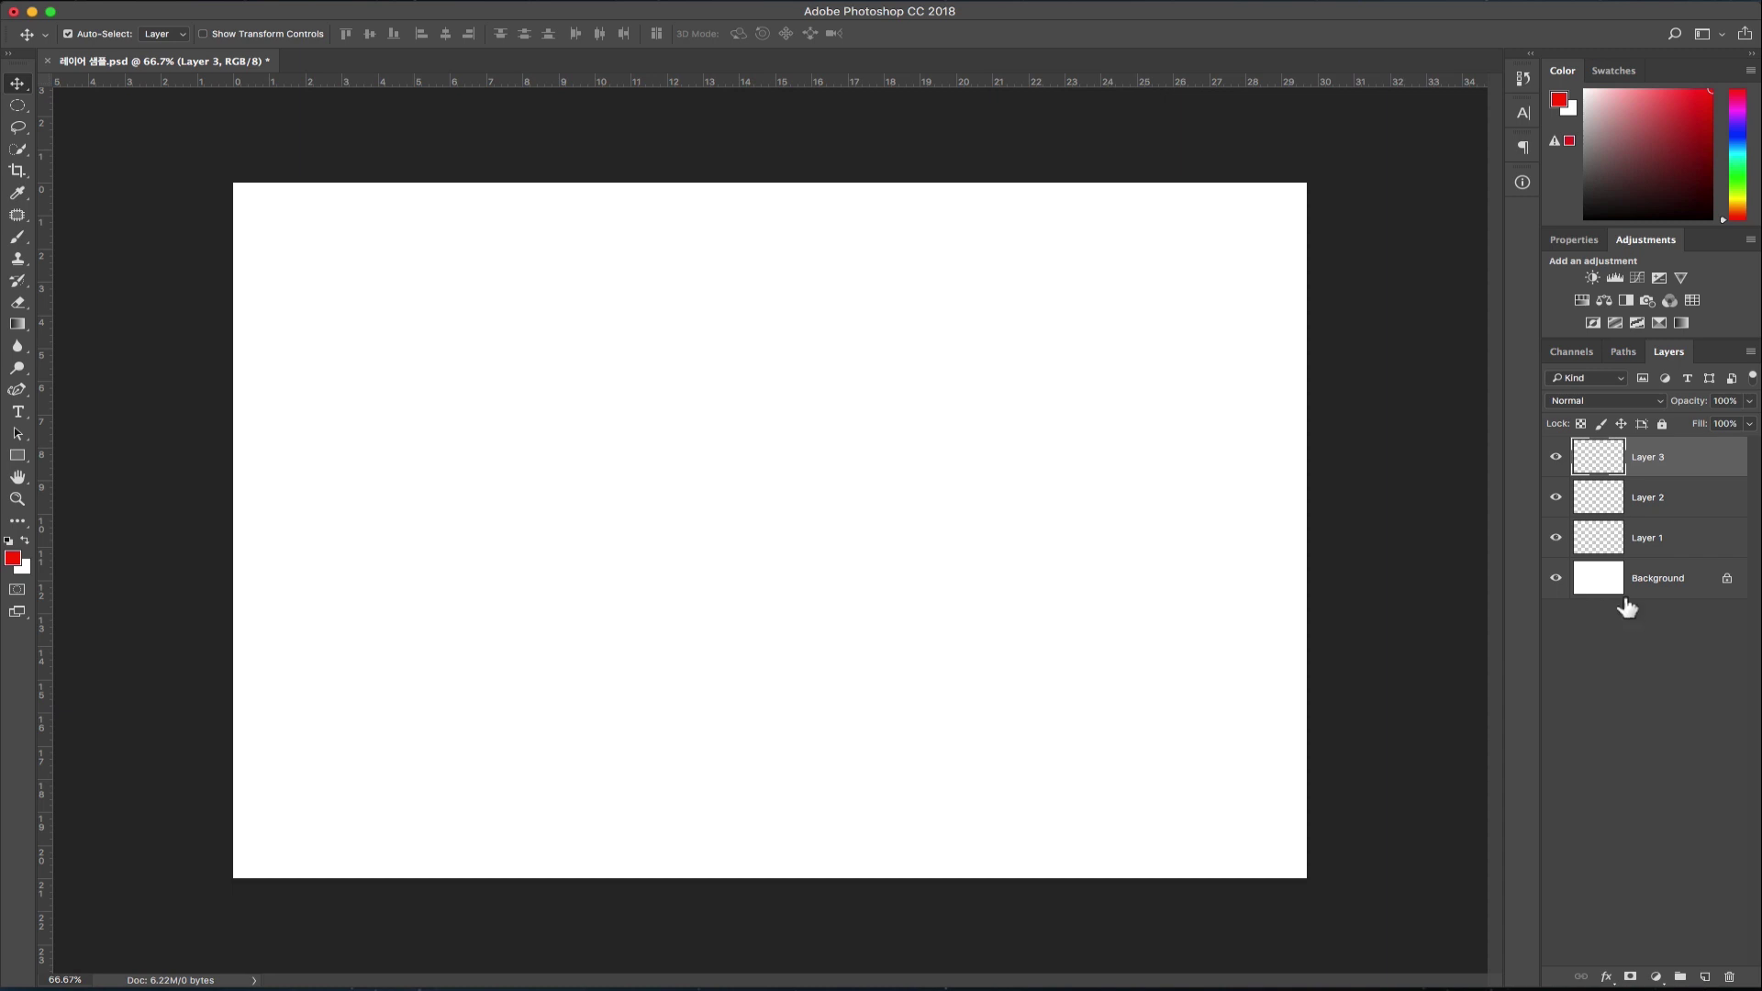
Step: Try a single red 400 px brush dot near the canvas centre on the Background layer, and undo it
{"action": "left_click", "coordinate": [1666, 596]}
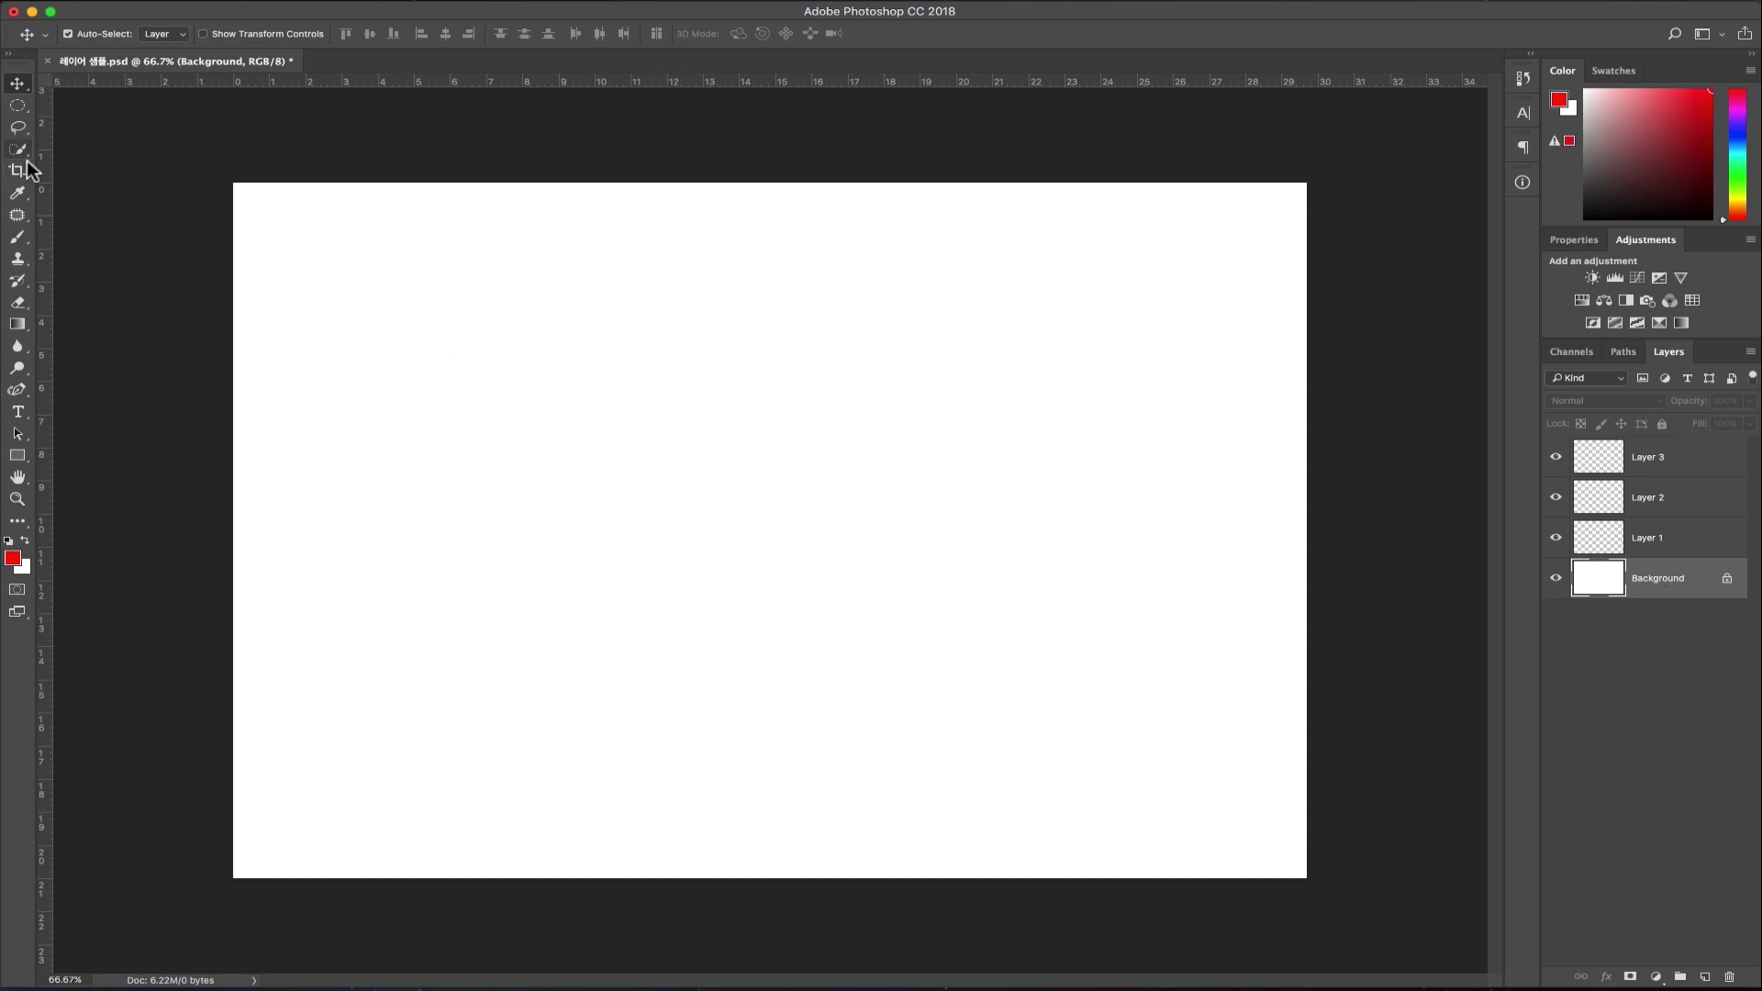
{"action": "left_click", "coordinate": [17, 236]}
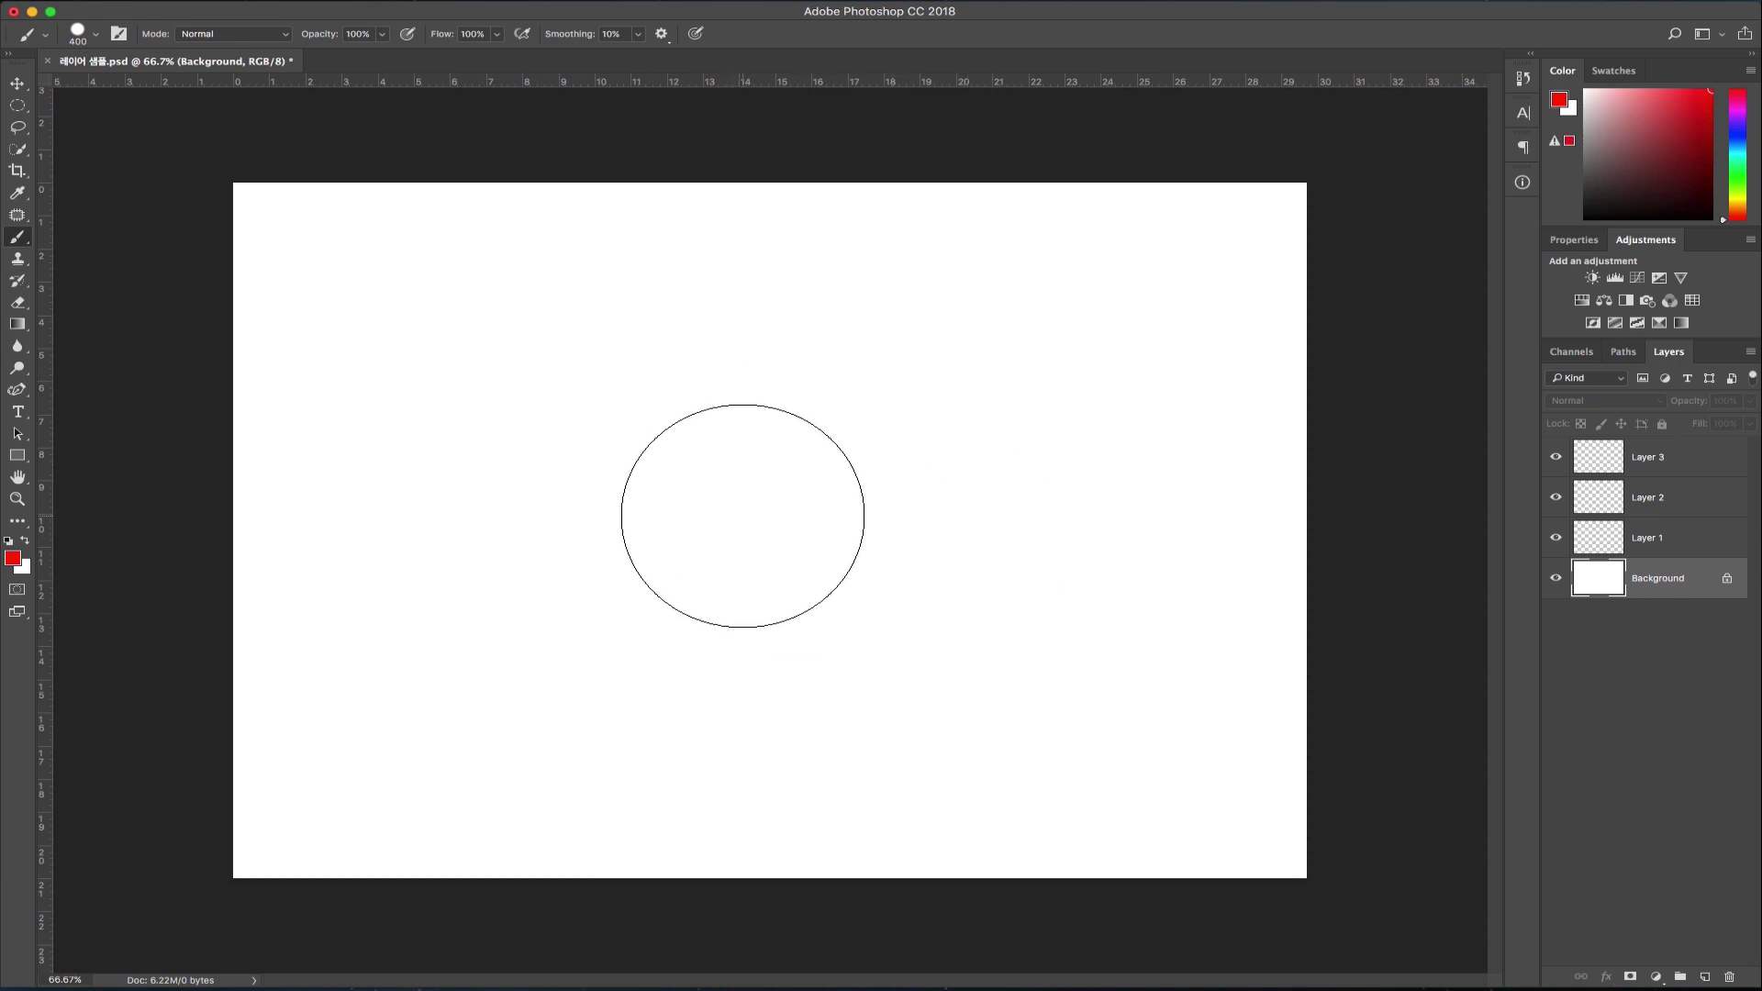
{"action": "left_click", "coordinate": [742, 516]}
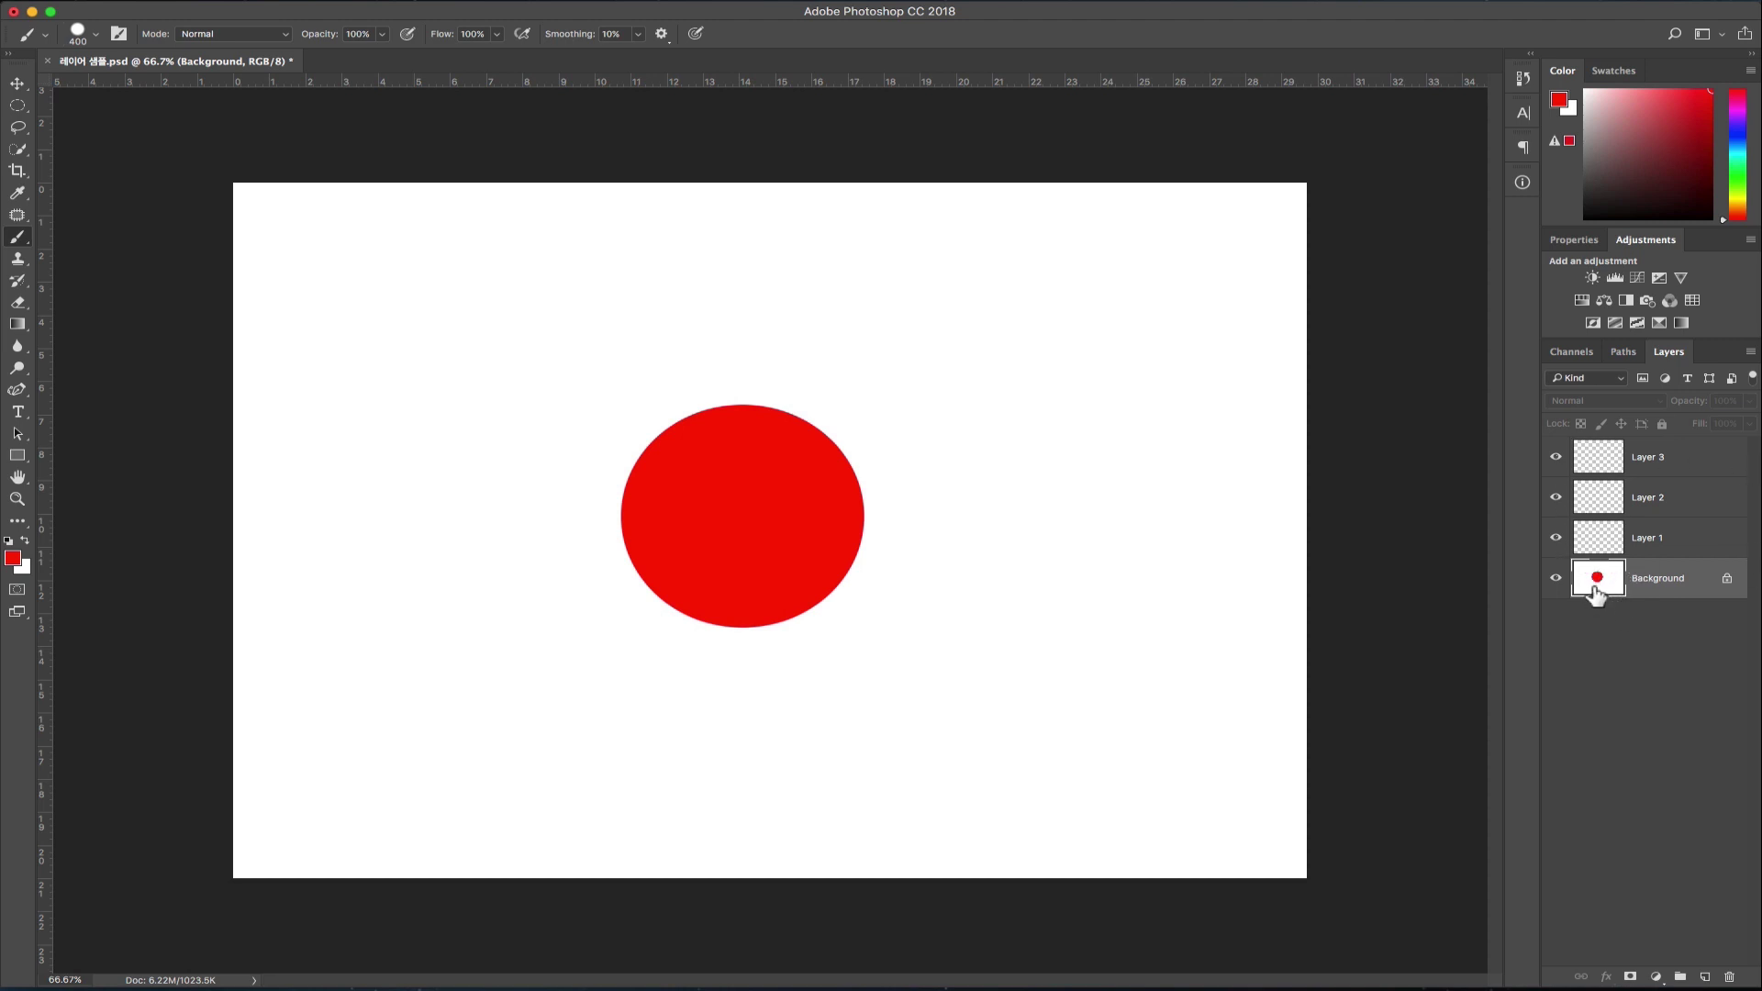
{"action": "key", "text": "super+z"}
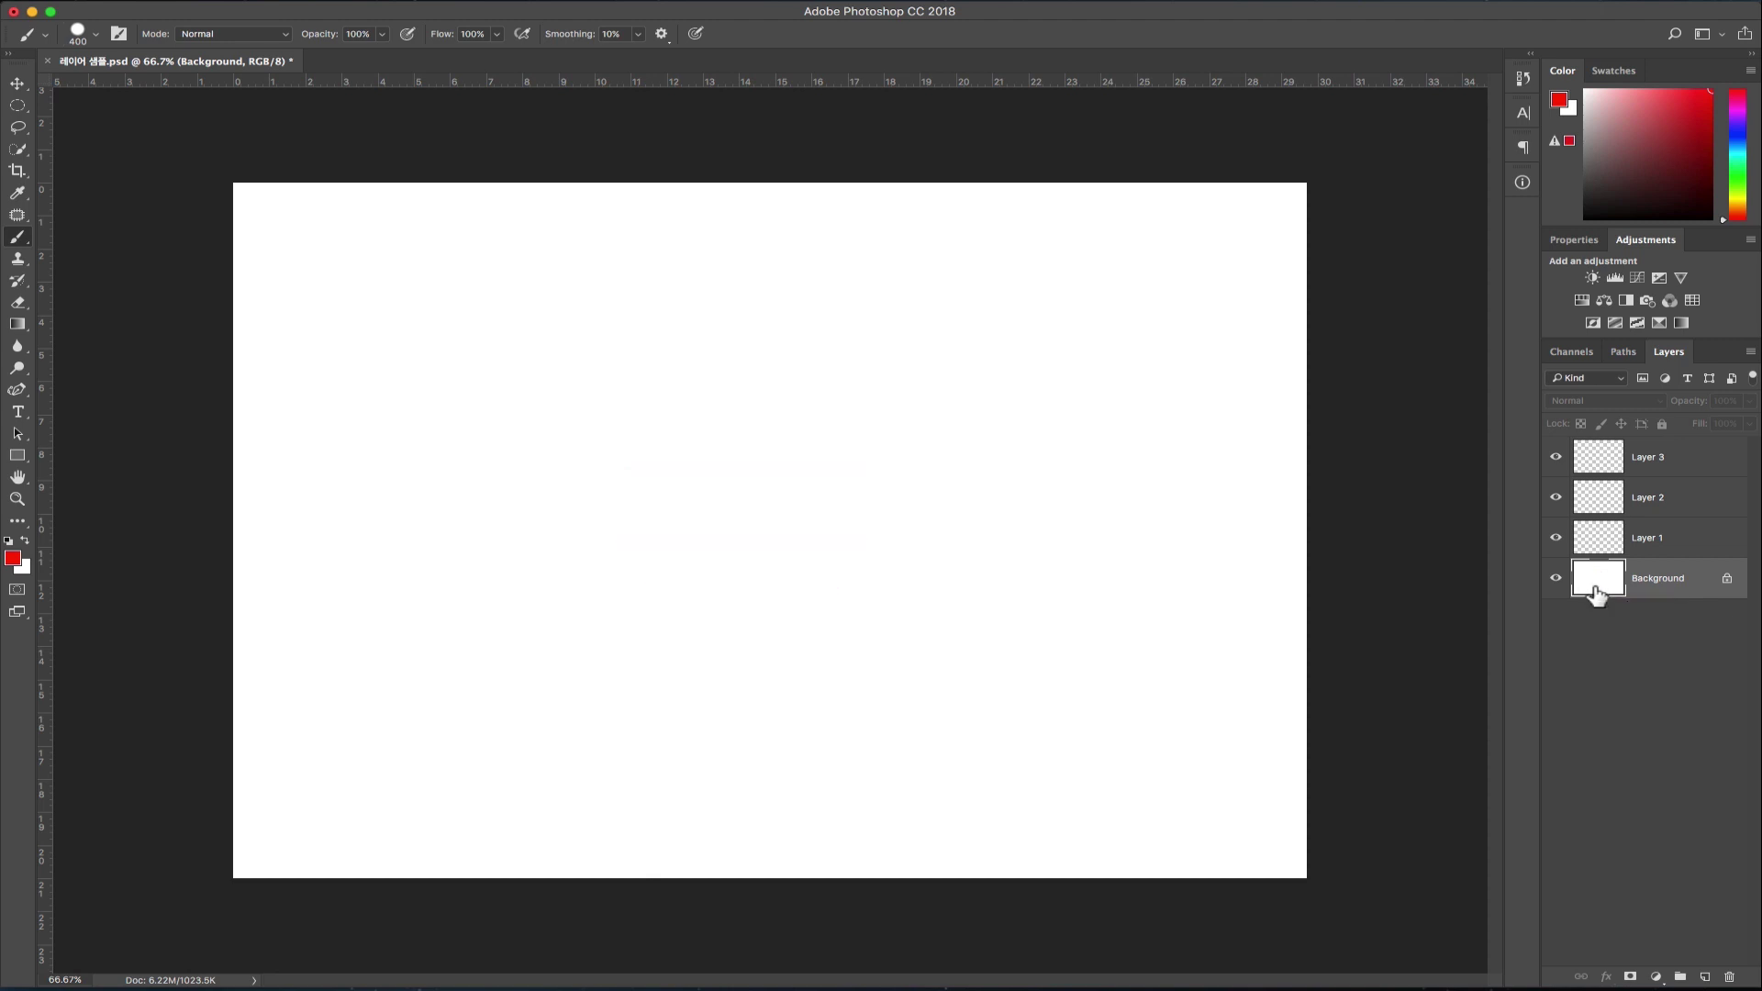
Step: On Layer 1, make a circular selection about 7 cm wide in the canvas's left part, fill it with red and deselect
{"action": "left_click", "coordinate": [1691, 548]}
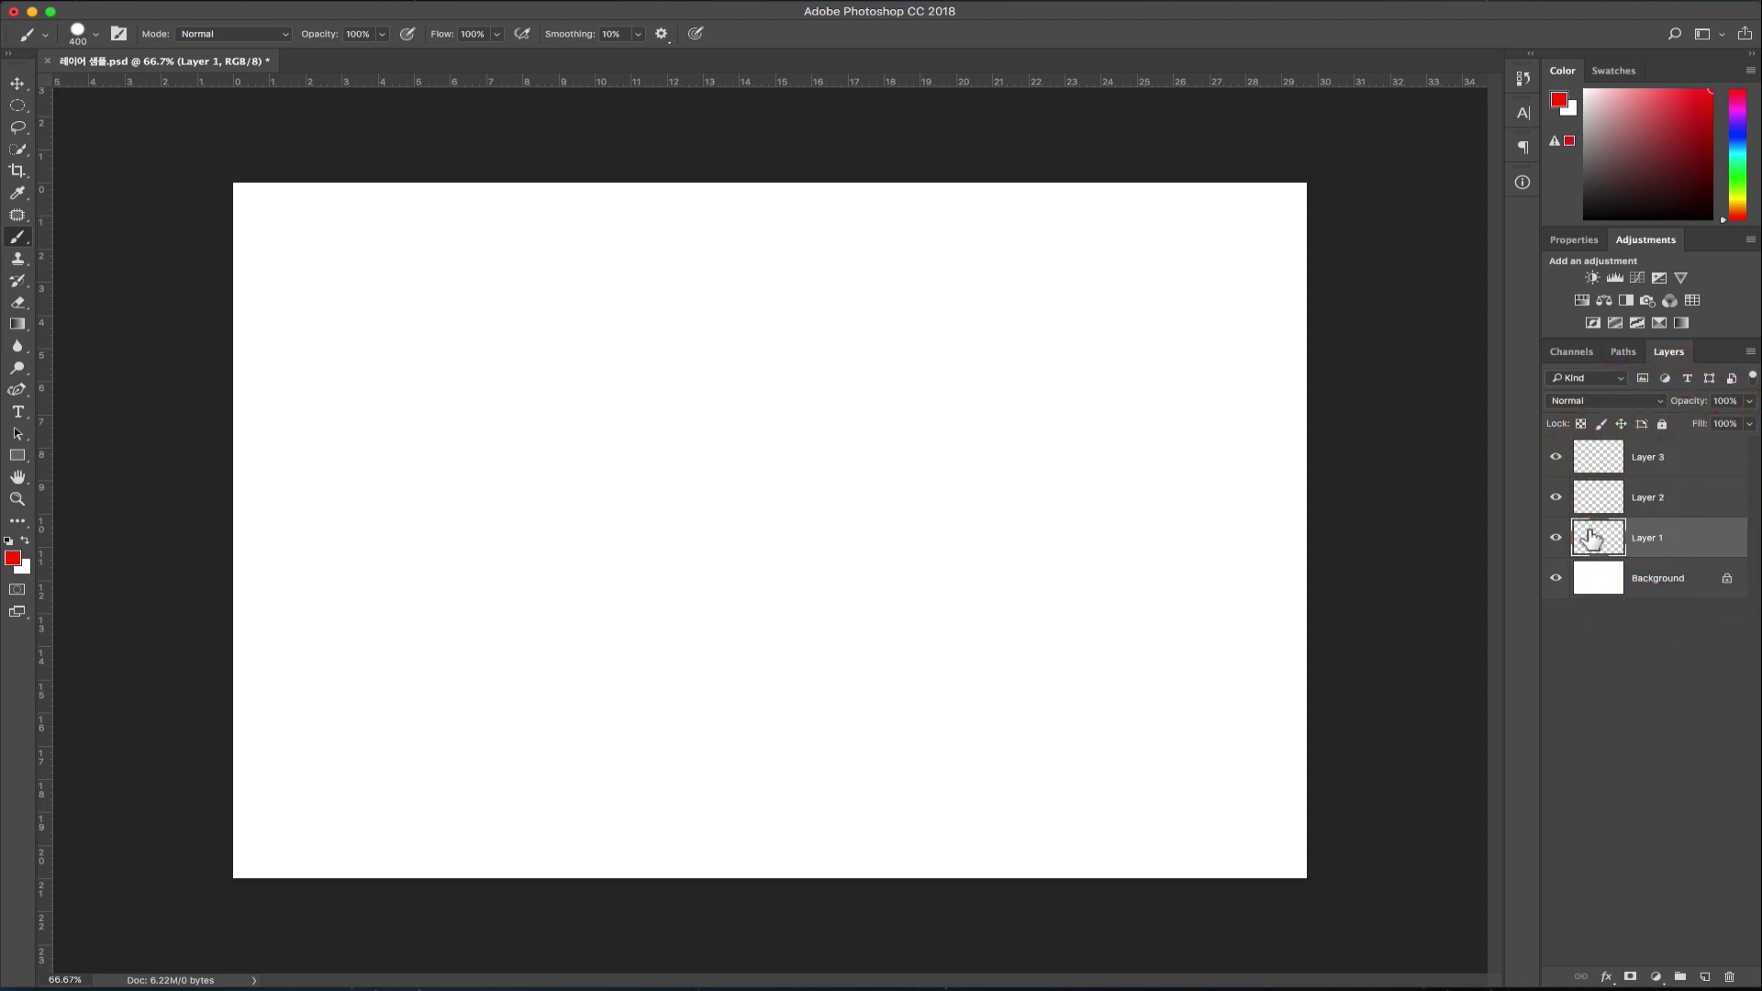
{"action": "left_click", "coordinate": [18, 104]}
{"action": "left_click_drag", "start_coordinate": [349, 466], "coordinate": [626, 705]}
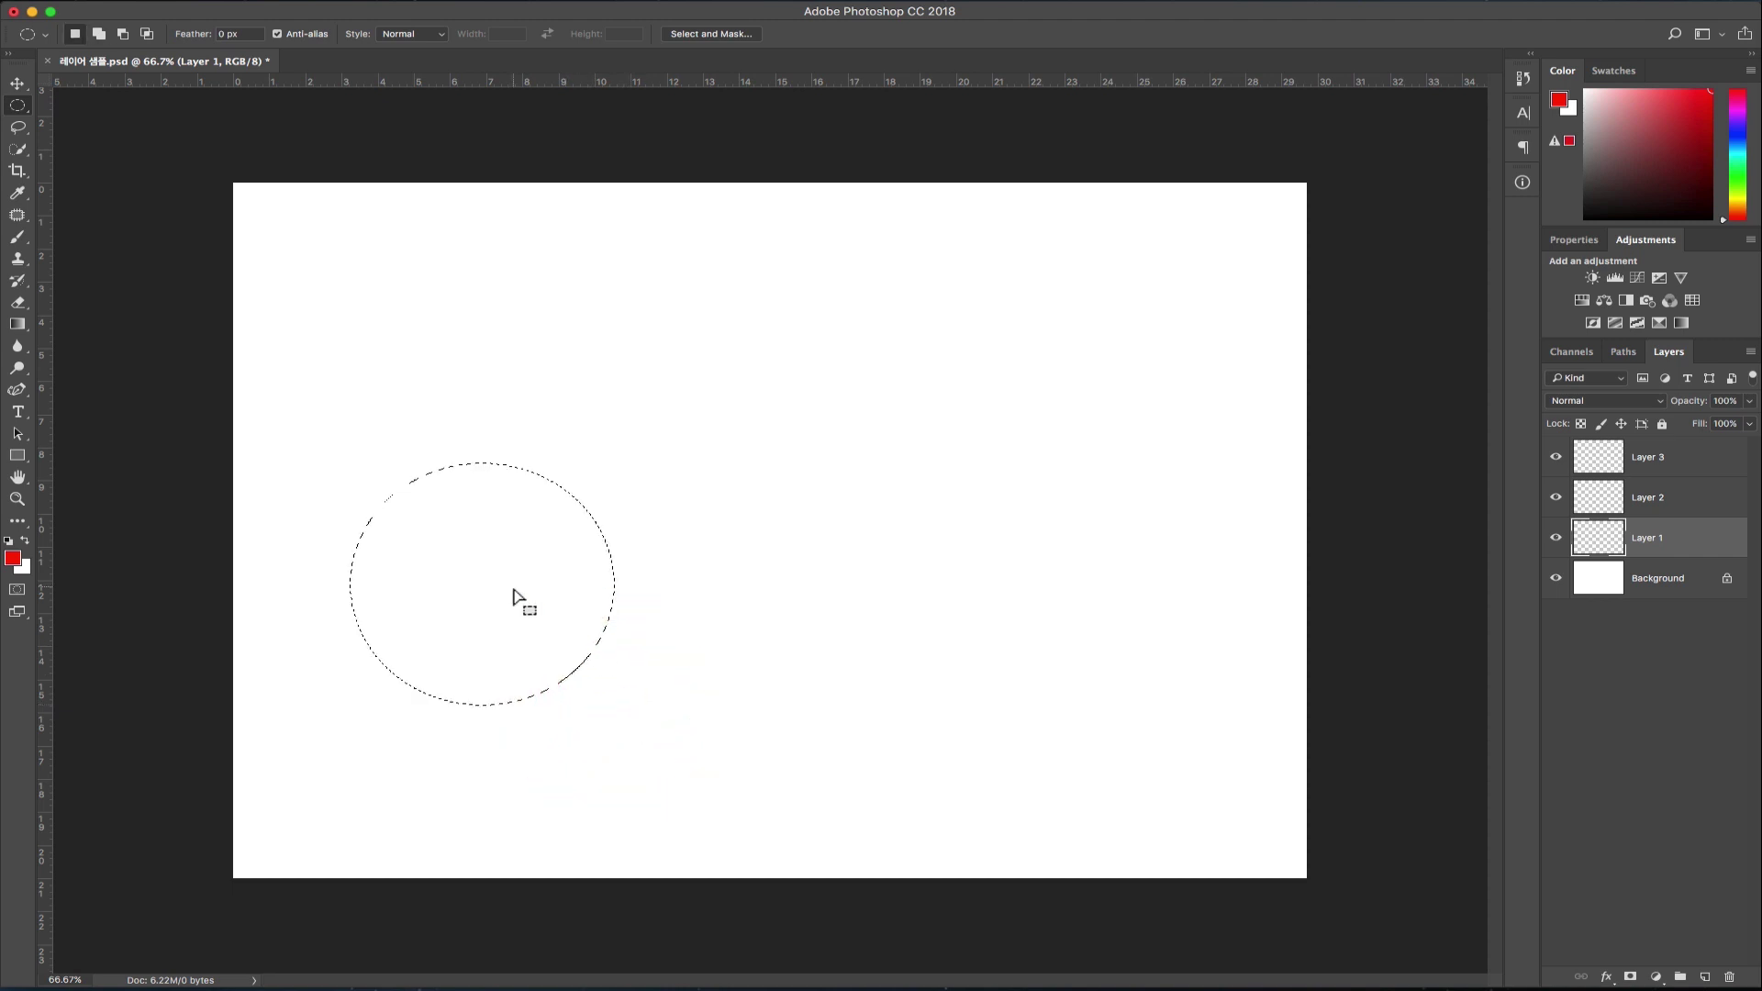
{"action": "left_click_drag", "start_coordinate": [514, 589], "coordinate": [511, 525]}
{"action": "key", "text": "alt+BackSpace"}
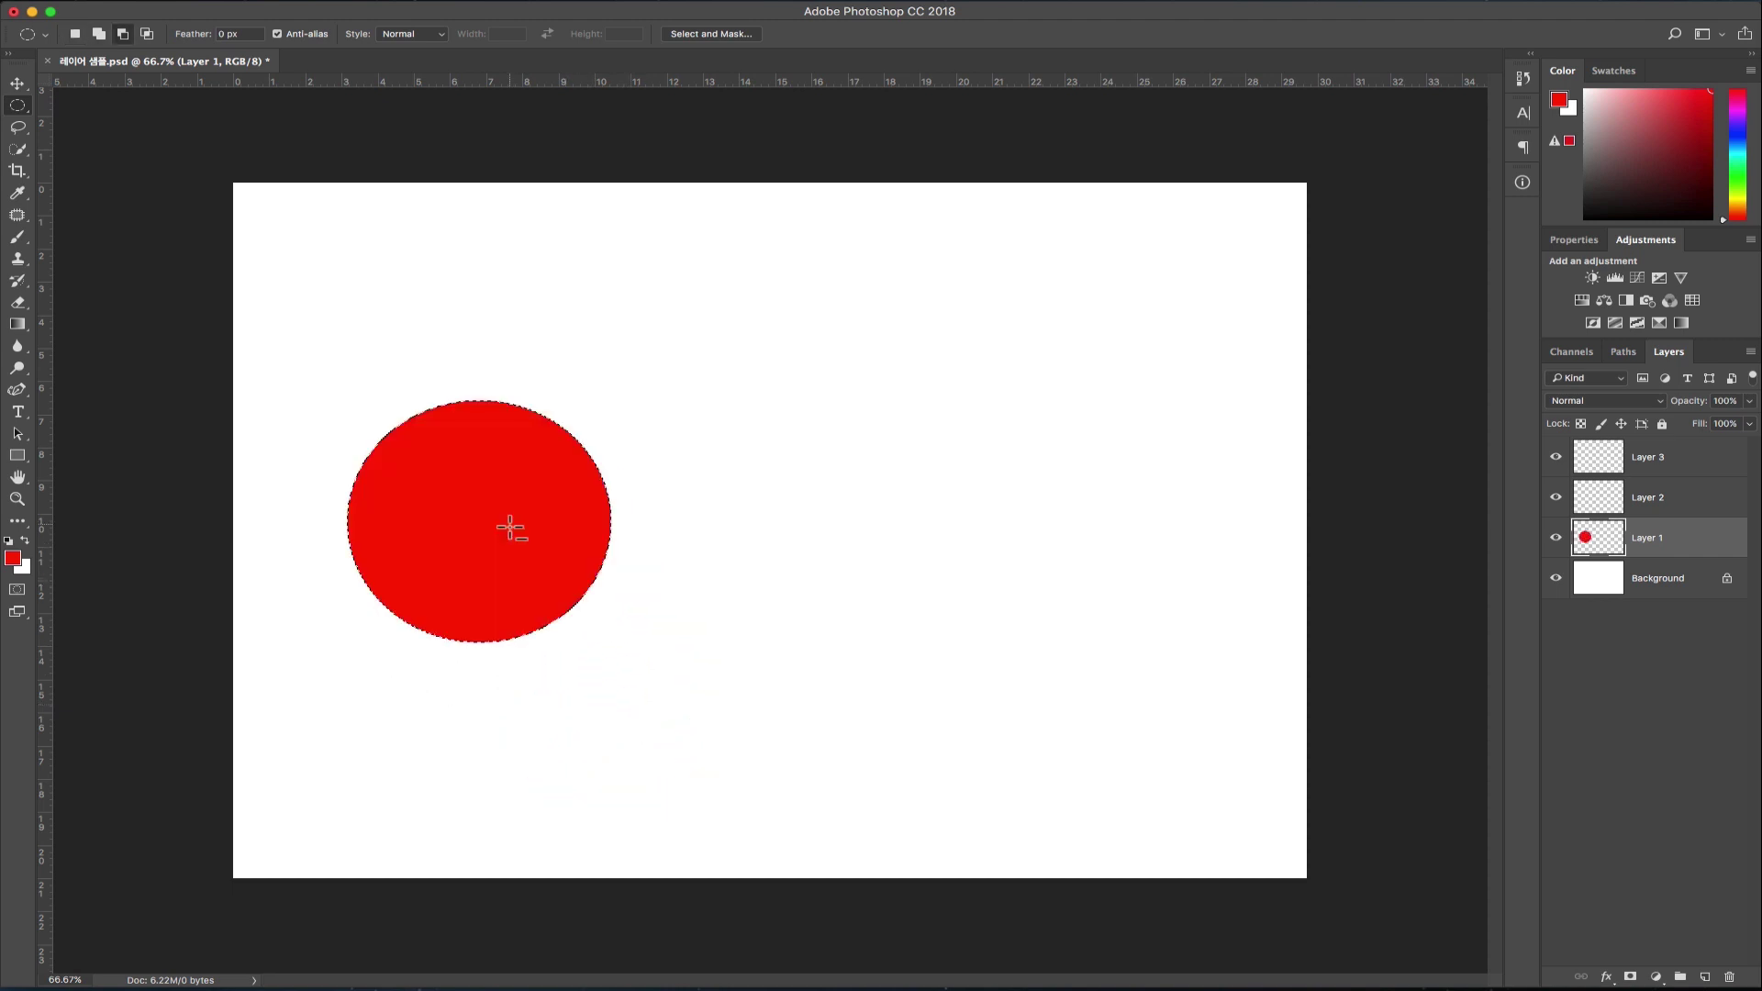
{"action": "left_click", "coordinate": [649, 525]}
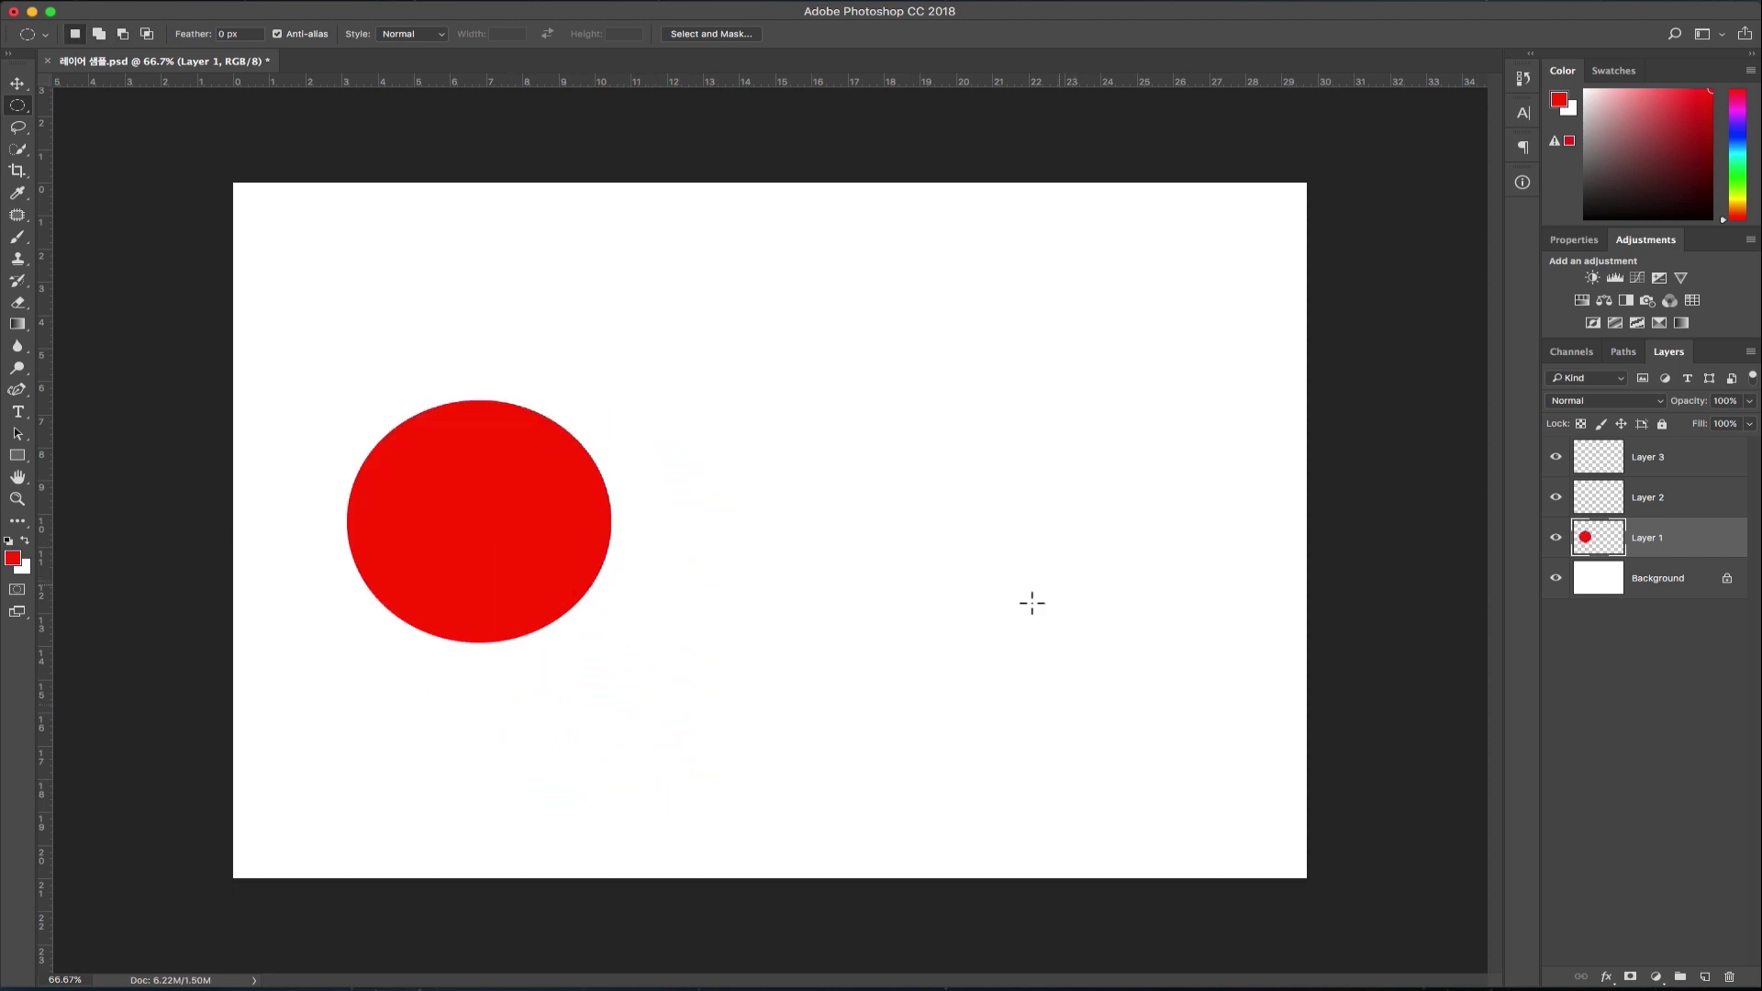
Step: On Layer 2, make a square selection about 8.2 cm wide beside the red circle, fill it with blue (#0024ff) and deselect
{"action": "left_click", "coordinate": [1652, 512]}
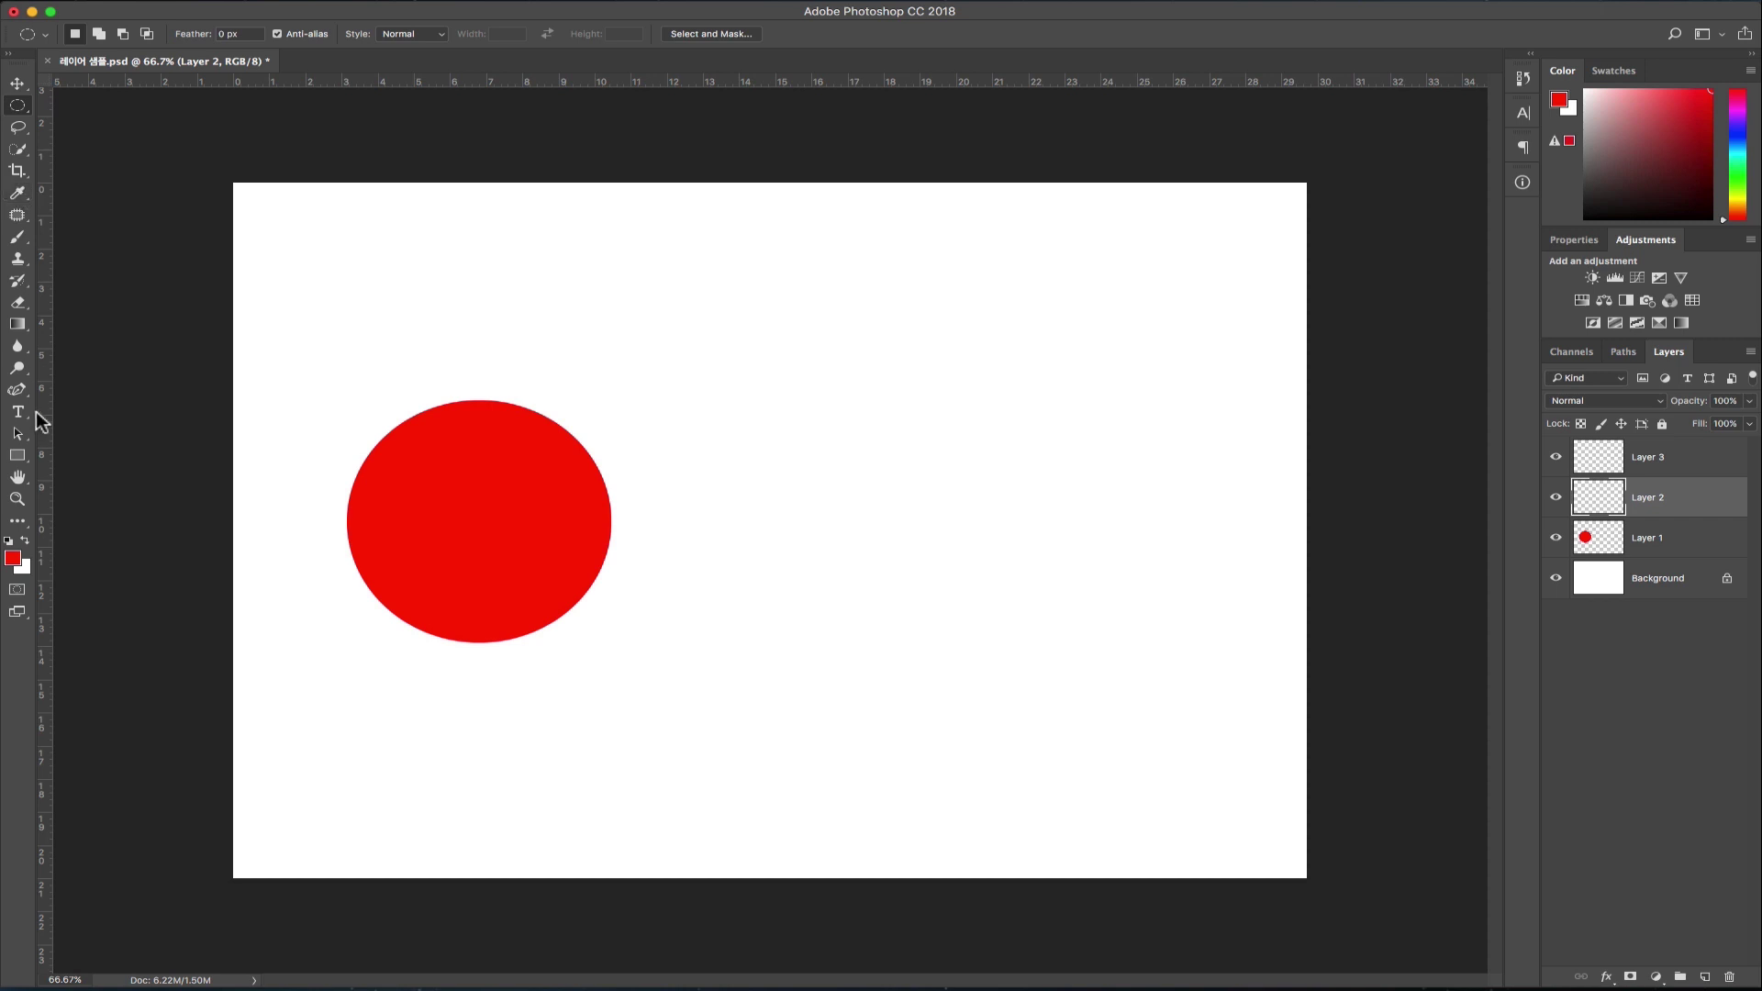
{"action": "left_click", "coordinate": [17, 560]}
{"action": "left_click", "coordinate": [637, 343]}
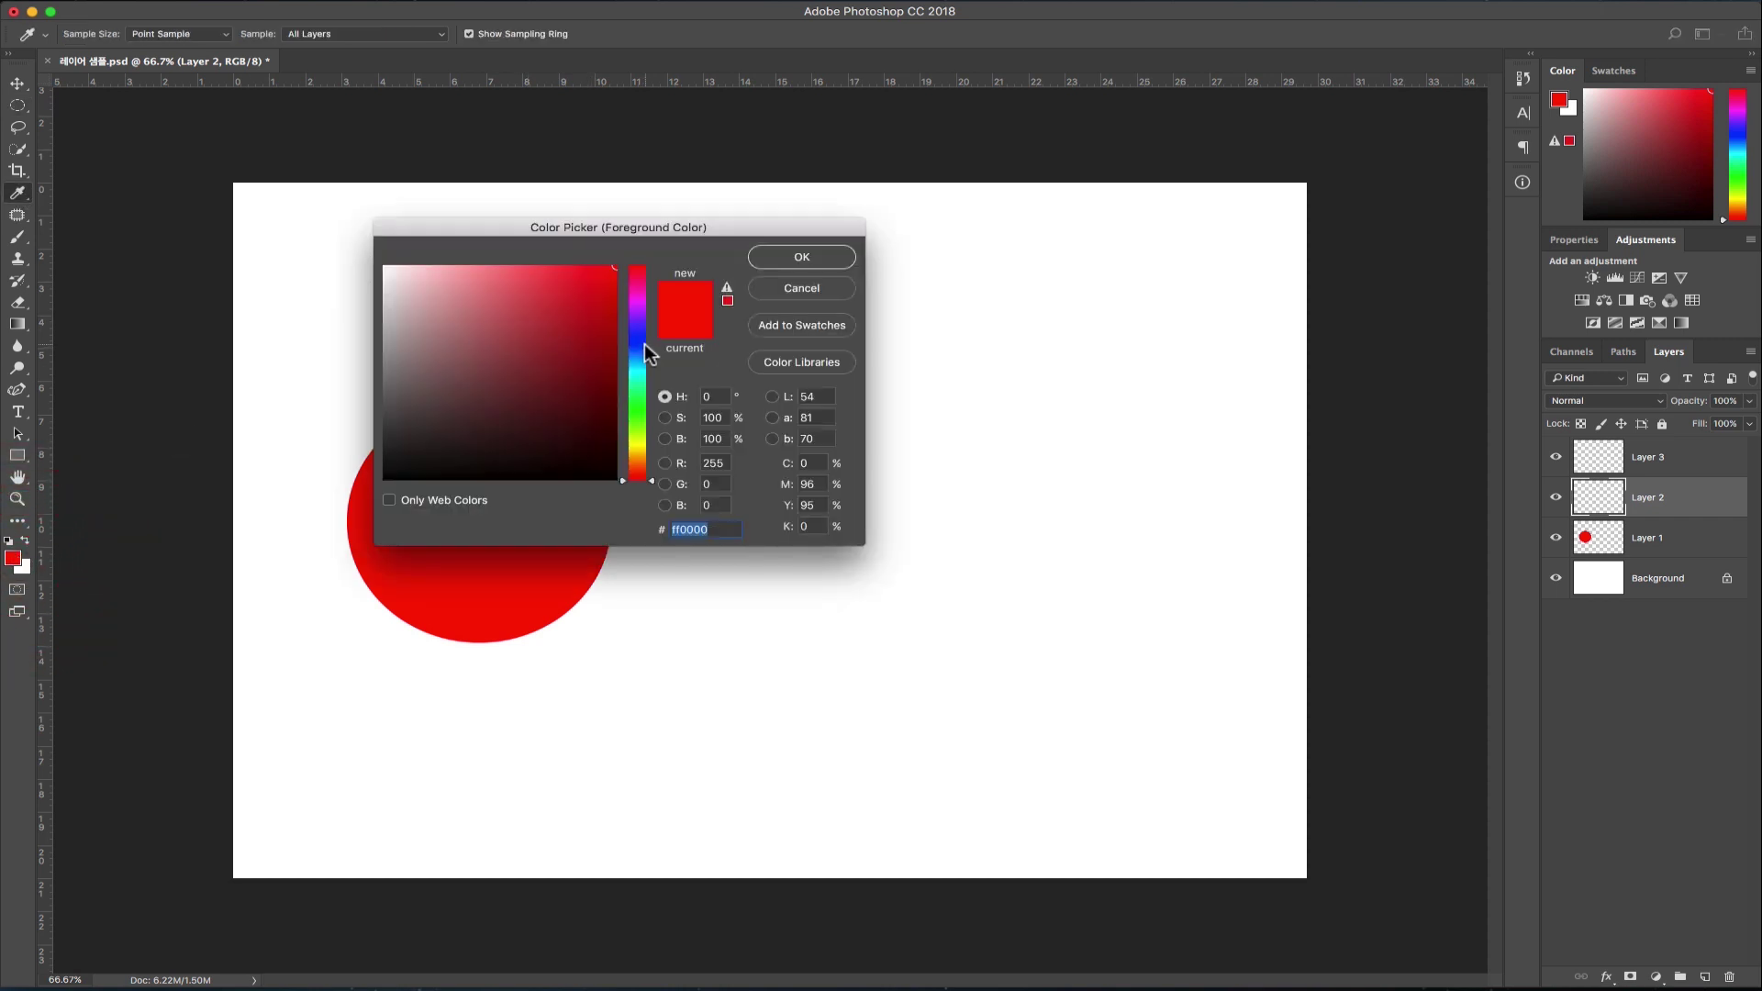
{"action": "left_click", "coordinate": [801, 257]}
{"action": "left_click", "coordinate": [18, 107]}
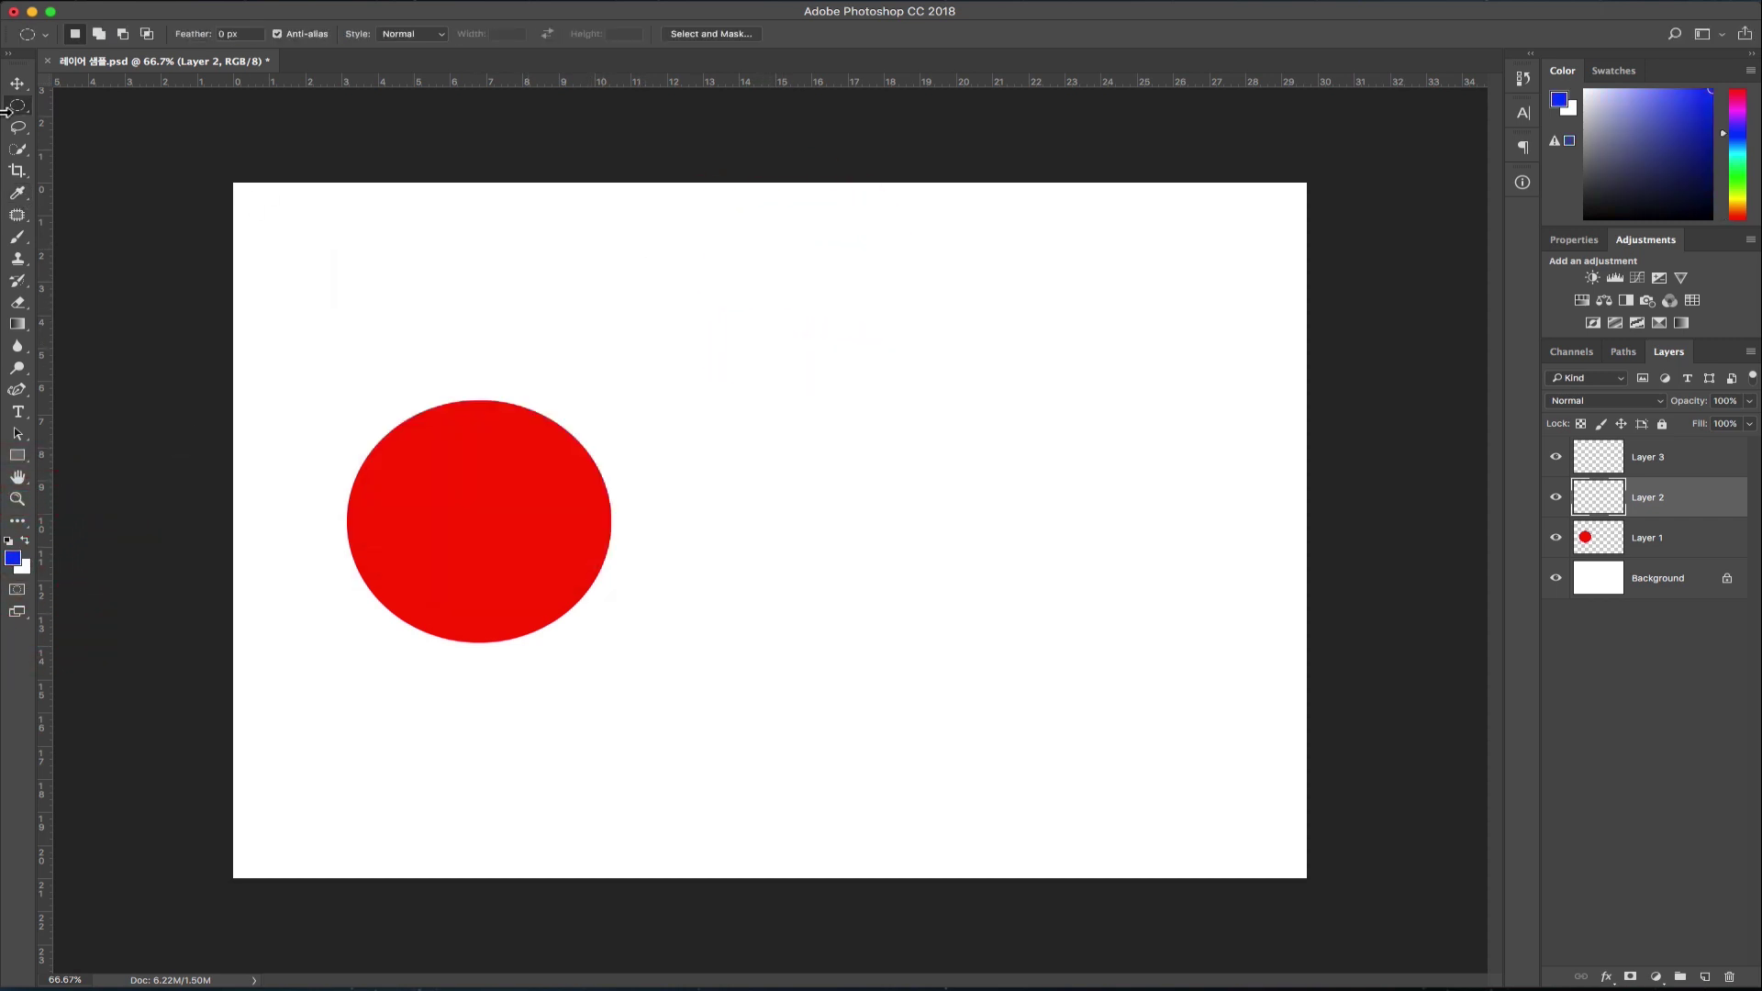
{"action": "right_click", "coordinate": [20, 108]}
{"action": "left_click", "coordinate": [92, 103]}
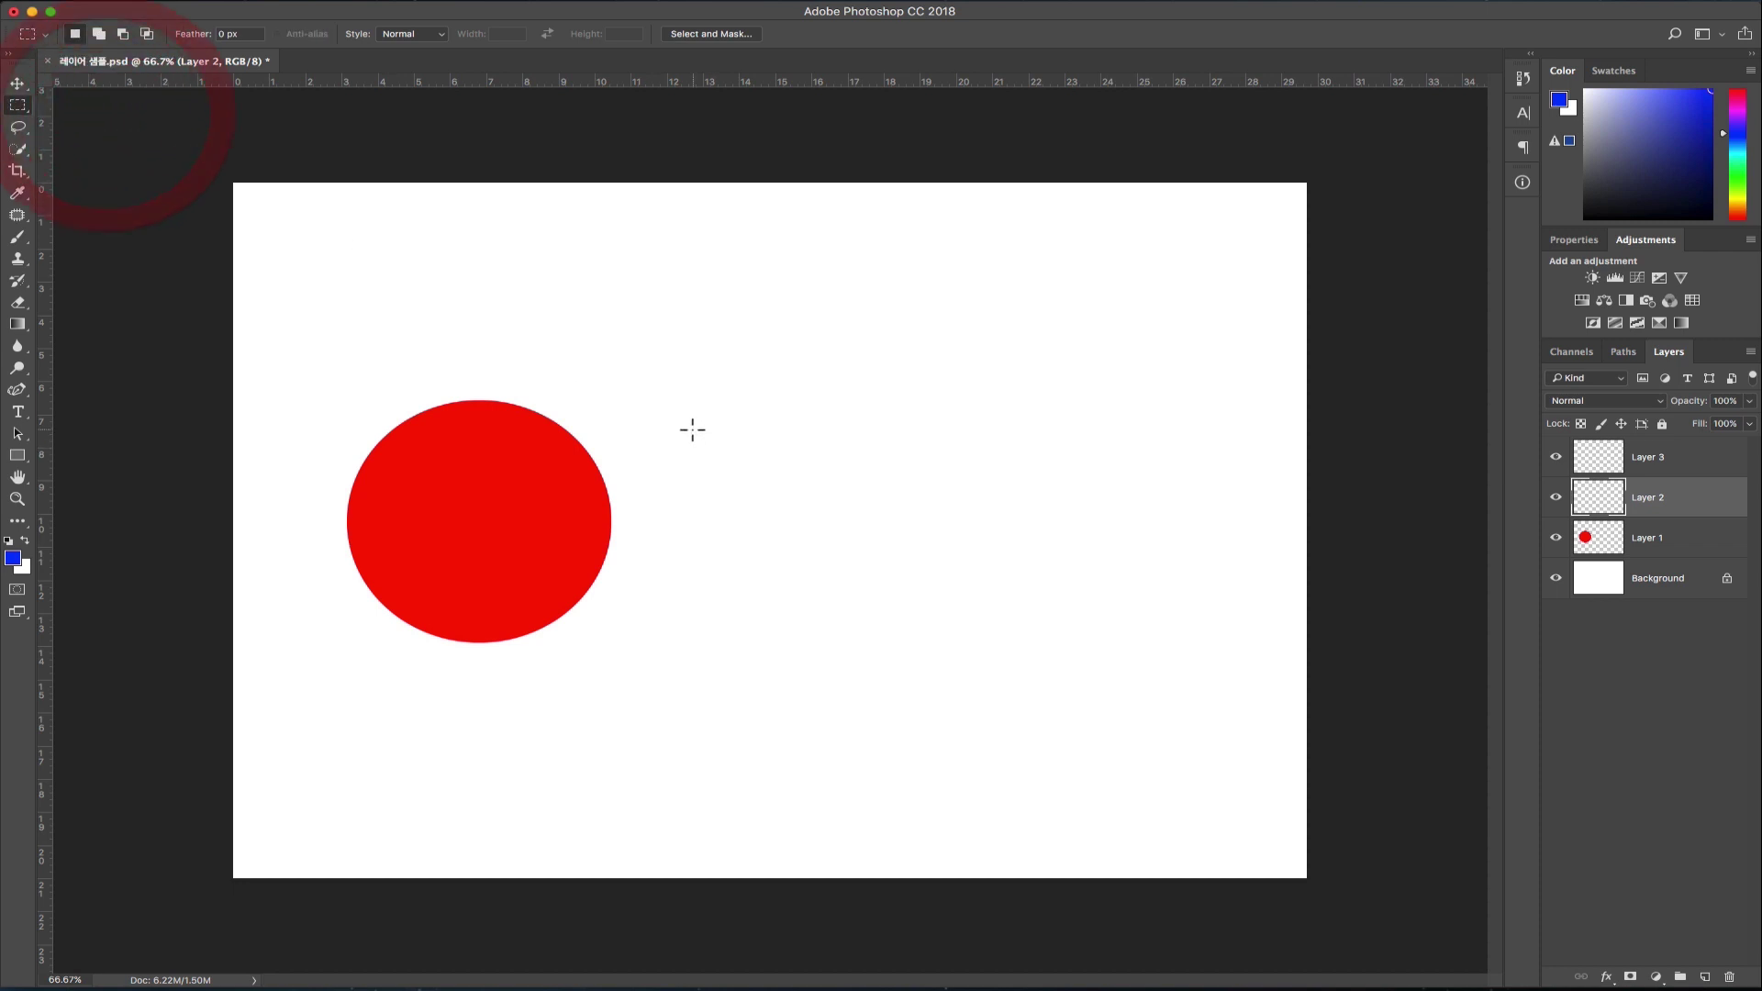
{"action": "left_click_drag", "start_coordinate": [685, 398], "coordinate": [979, 669]}
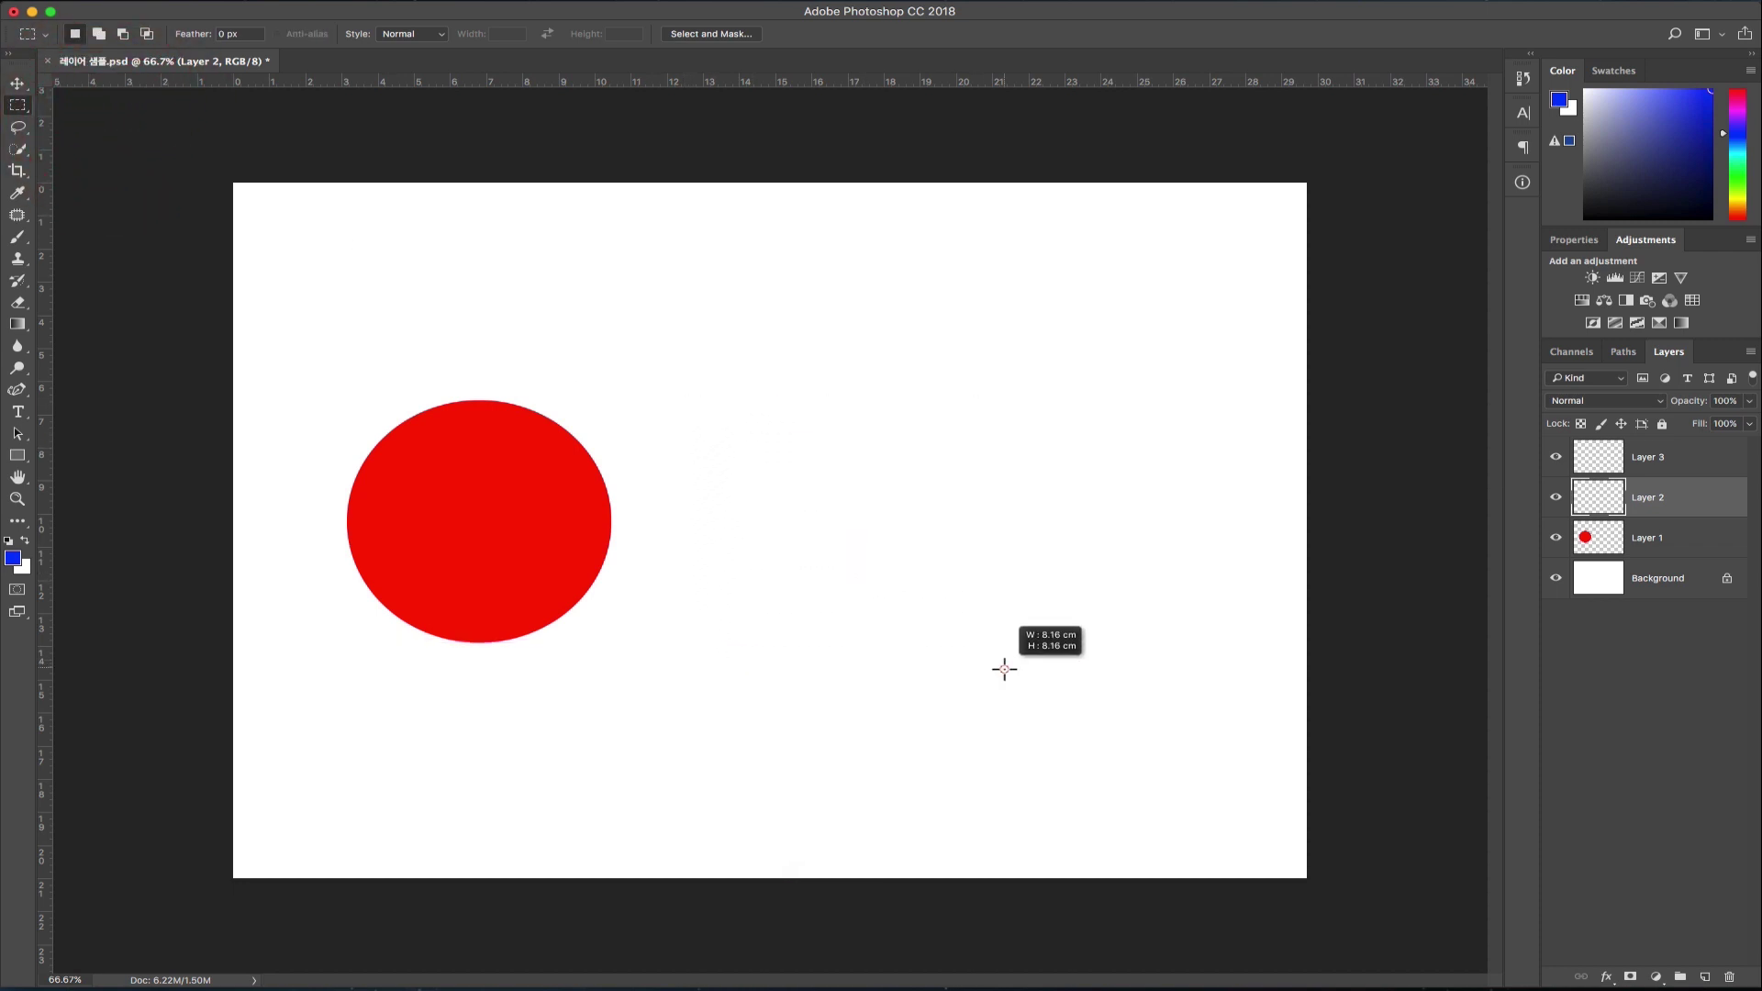
{"action": "key", "text": "alt+BackSpace"}
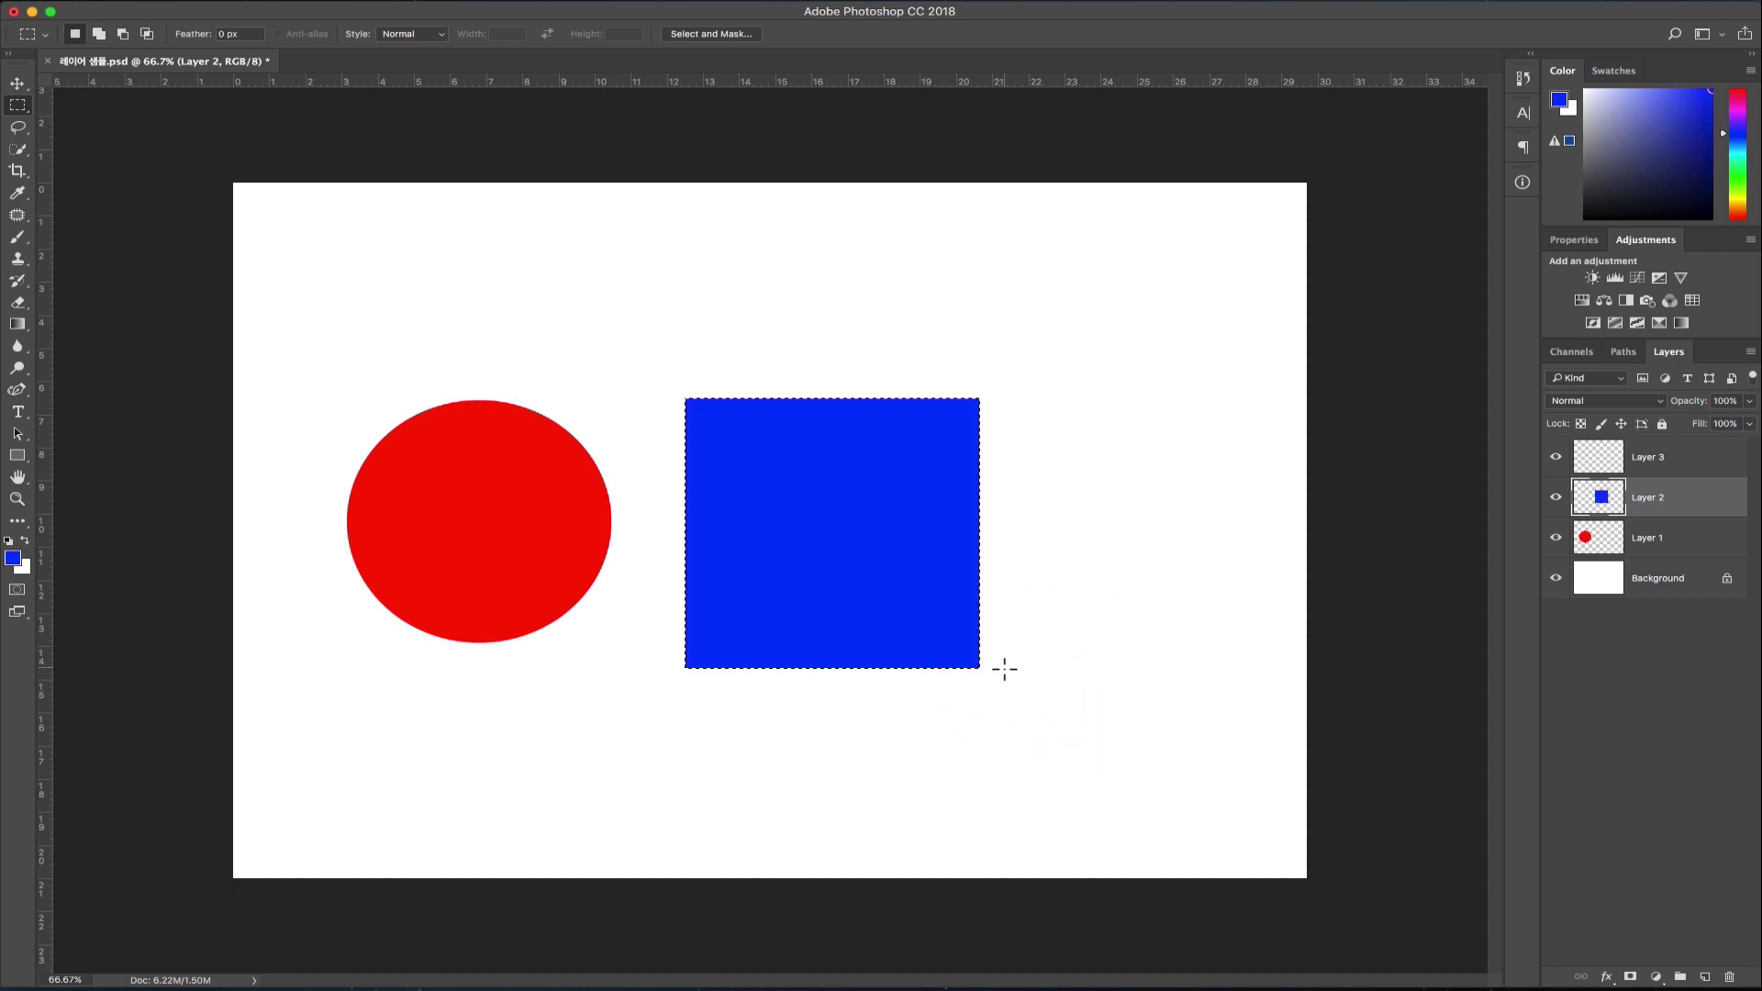
{"action": "left_click", "coordinate": [1048, 655]}
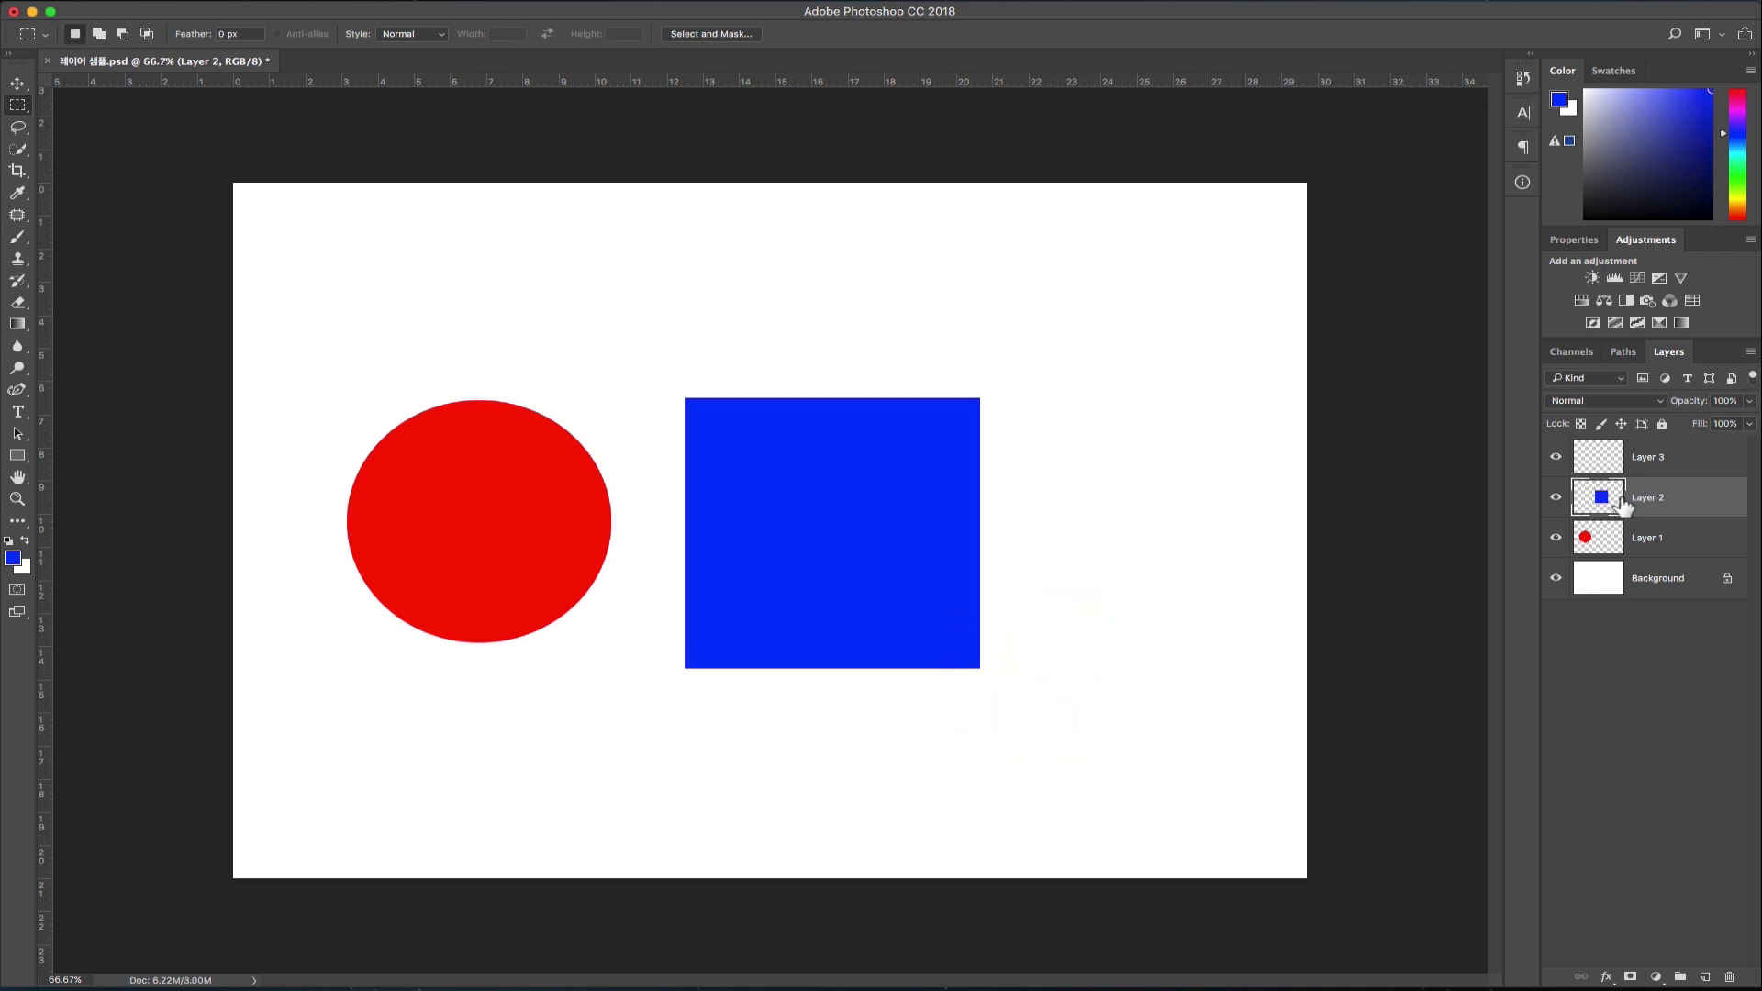
Step: On Layer 3, make a tall rectangular selection near the canvas's right edge, fill it with bright green and deselect
{"action": "left_click", "coordinate": [1639, 457]}
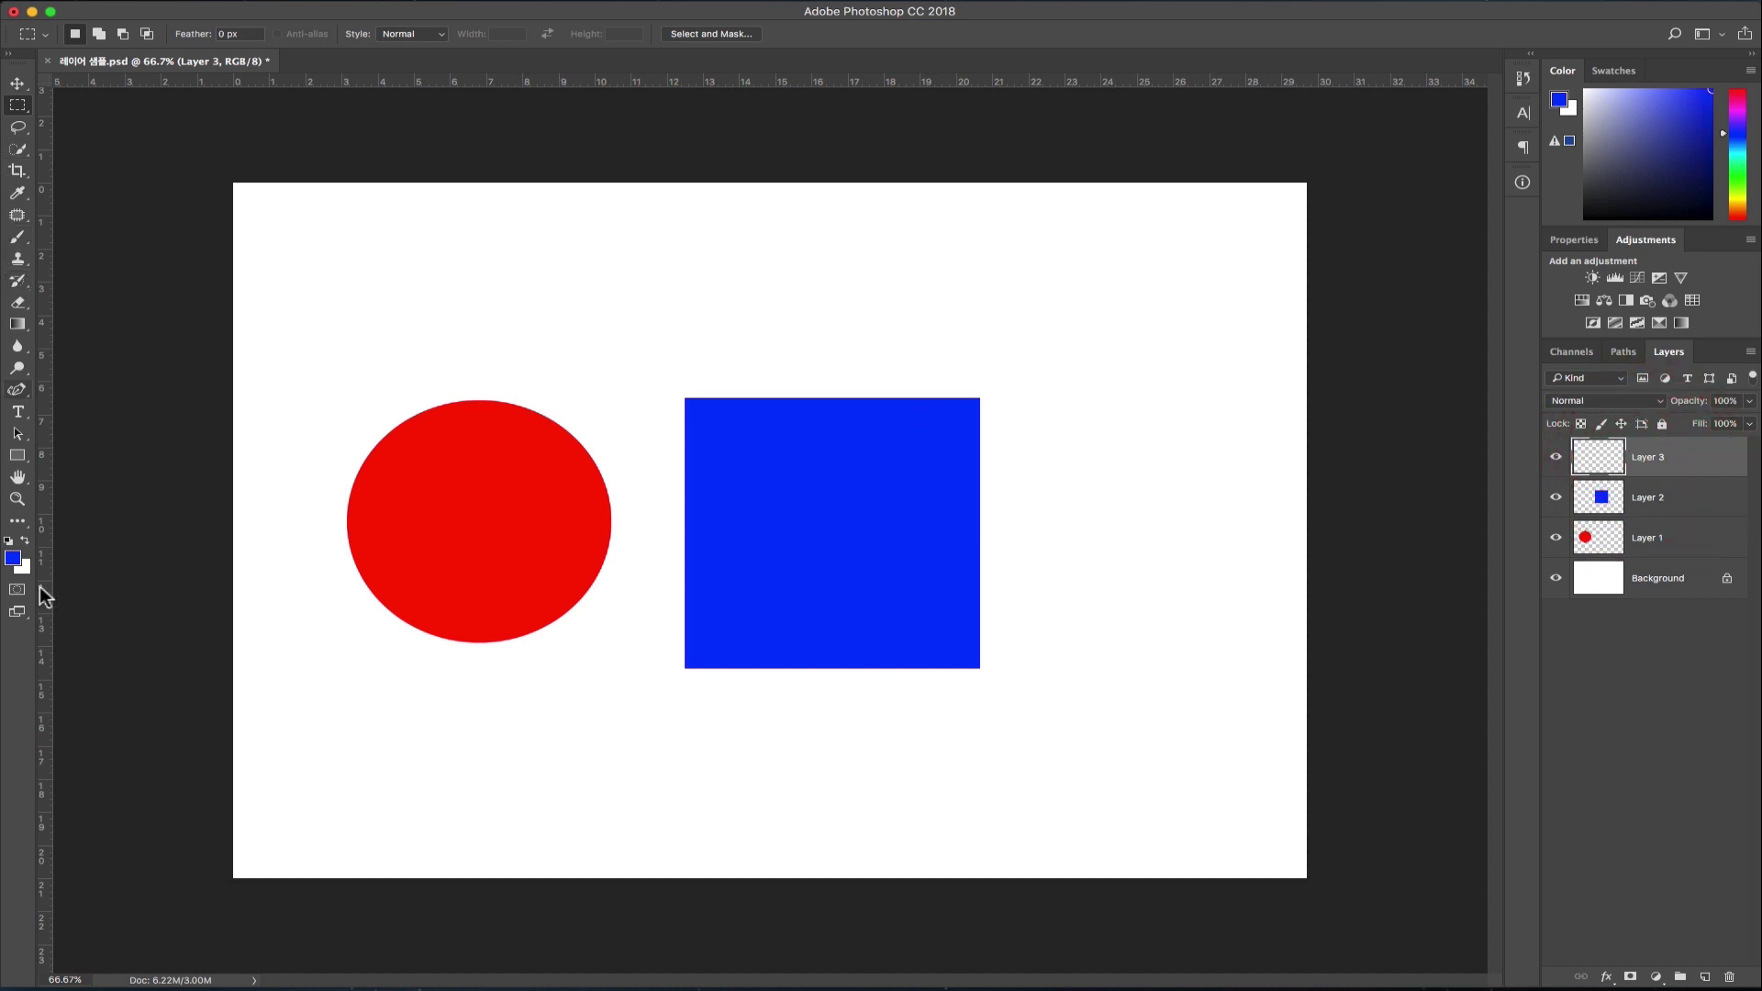
{"action": "left_click", "coordinate": [11, 560]}
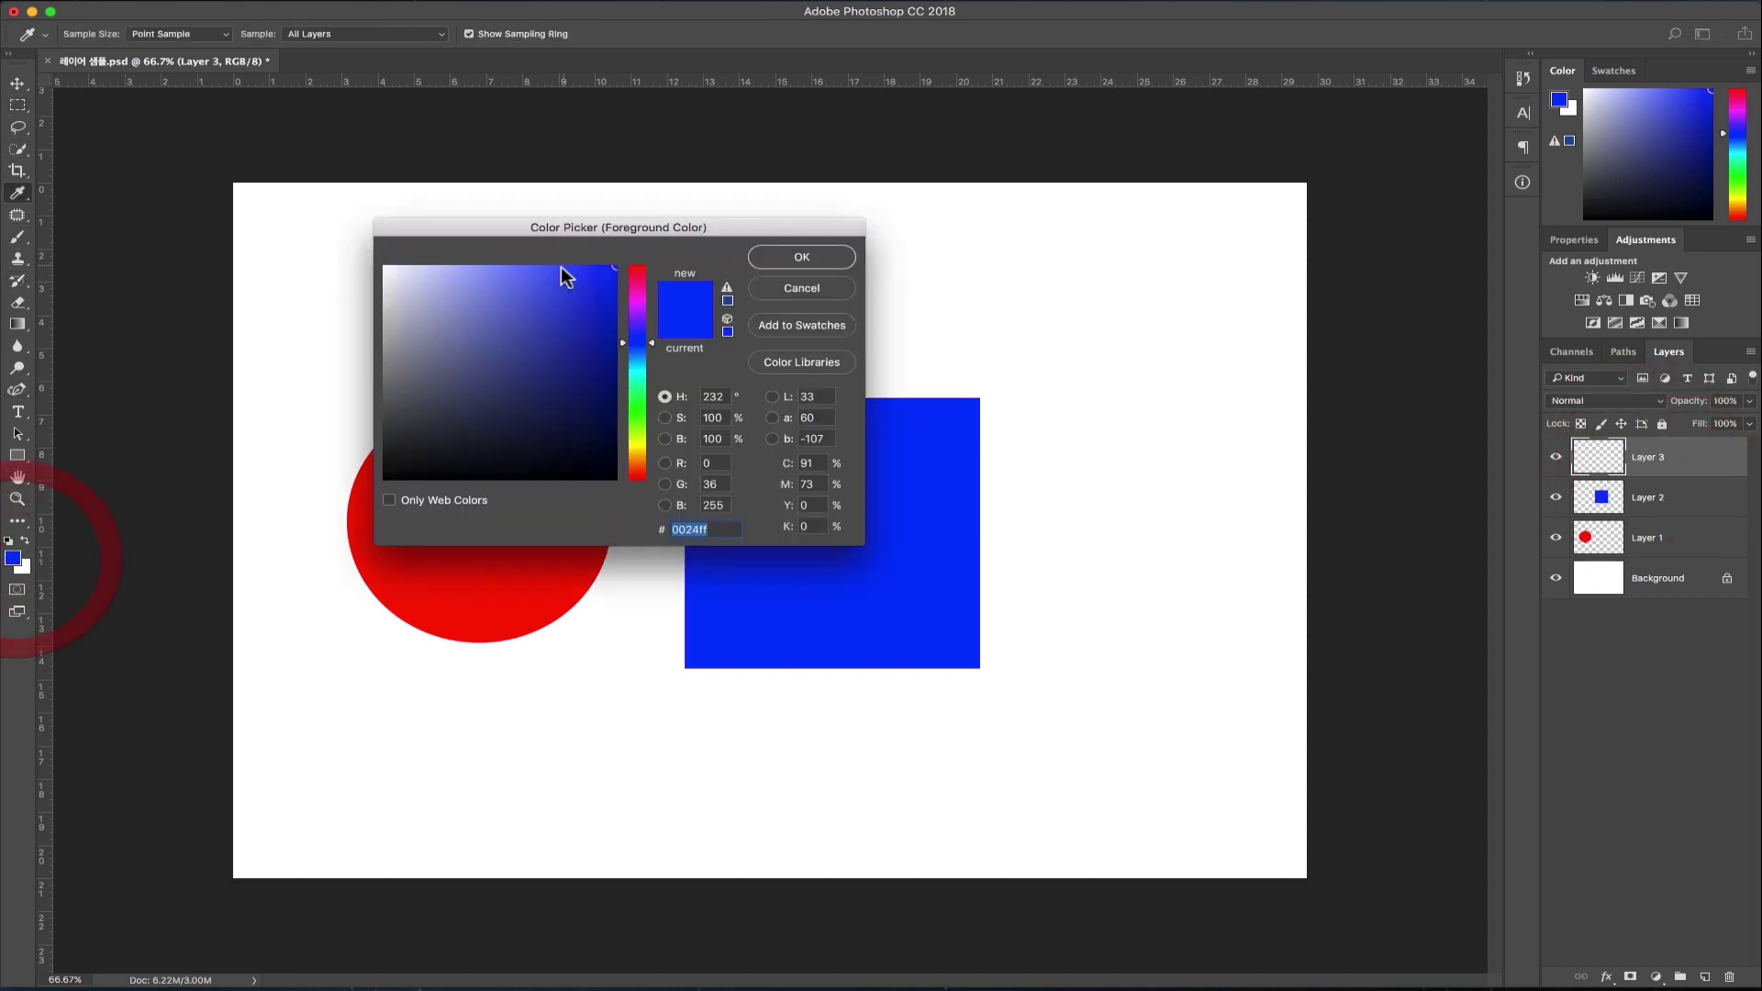
{"action": "left_click", "coordinate": [641, 406]}
{"action": "left_click", "coordinate": [804, 254]}
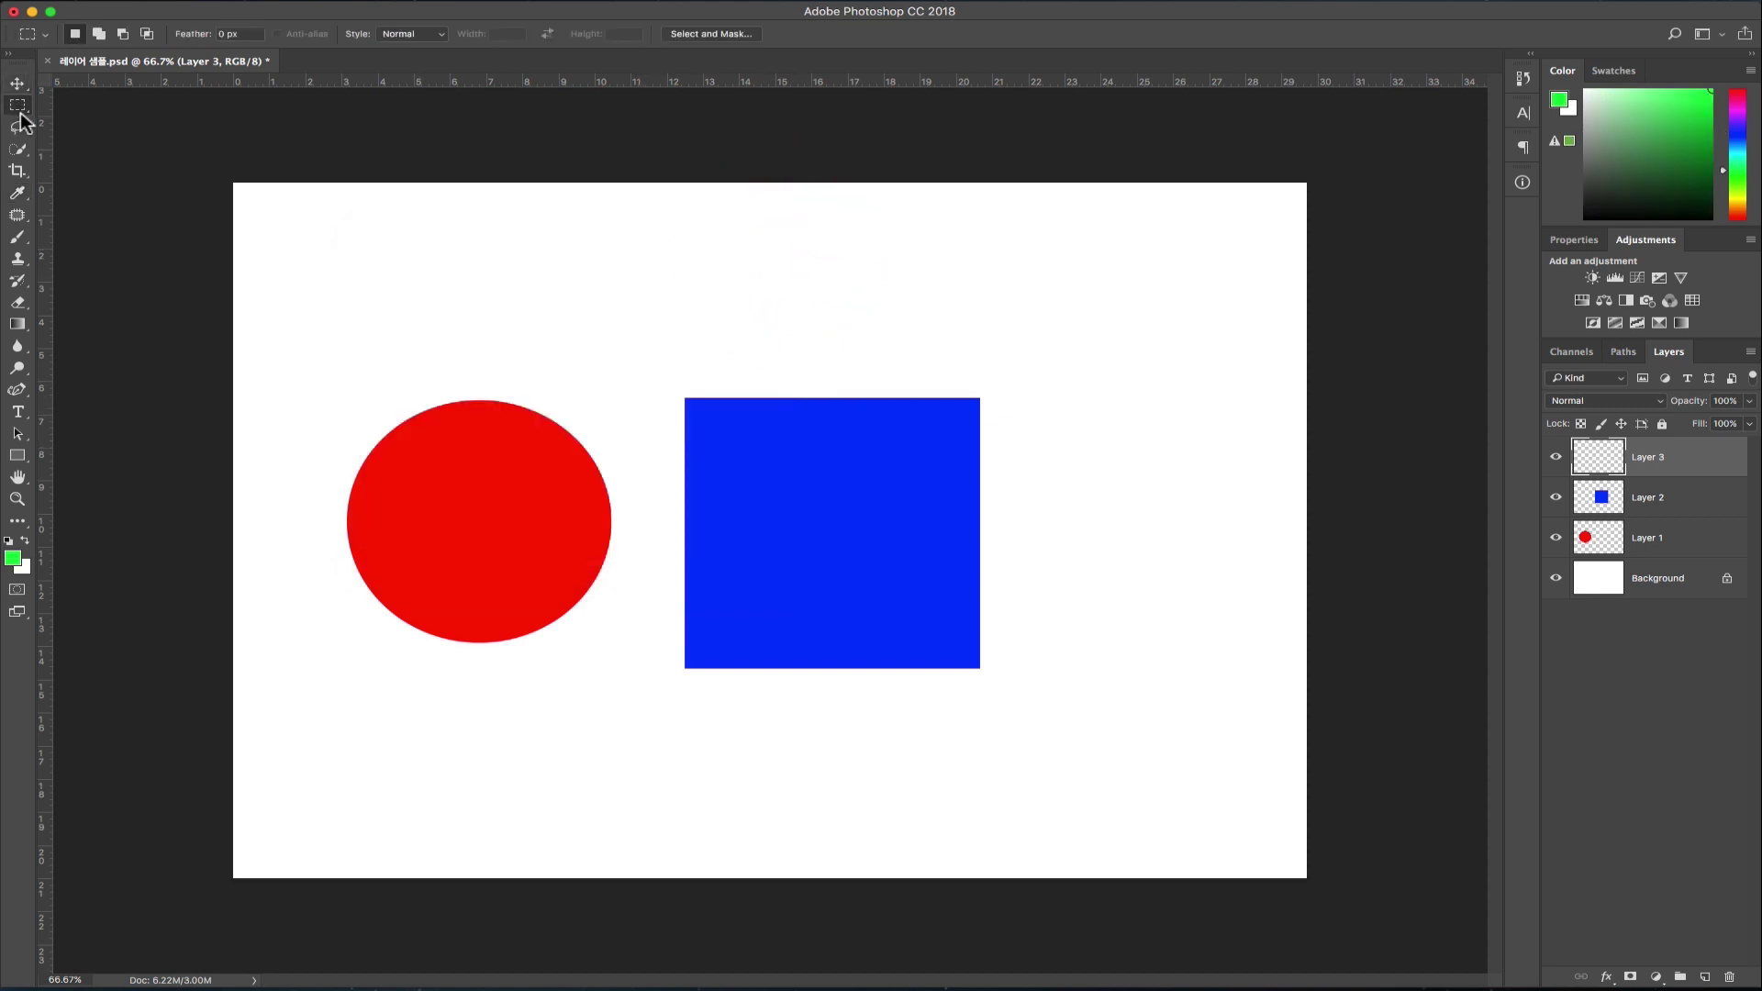
{"action": "left_click", "coordinate": [18, 107]}
{"action": "left_click", "coordinate": [1121, 495]}
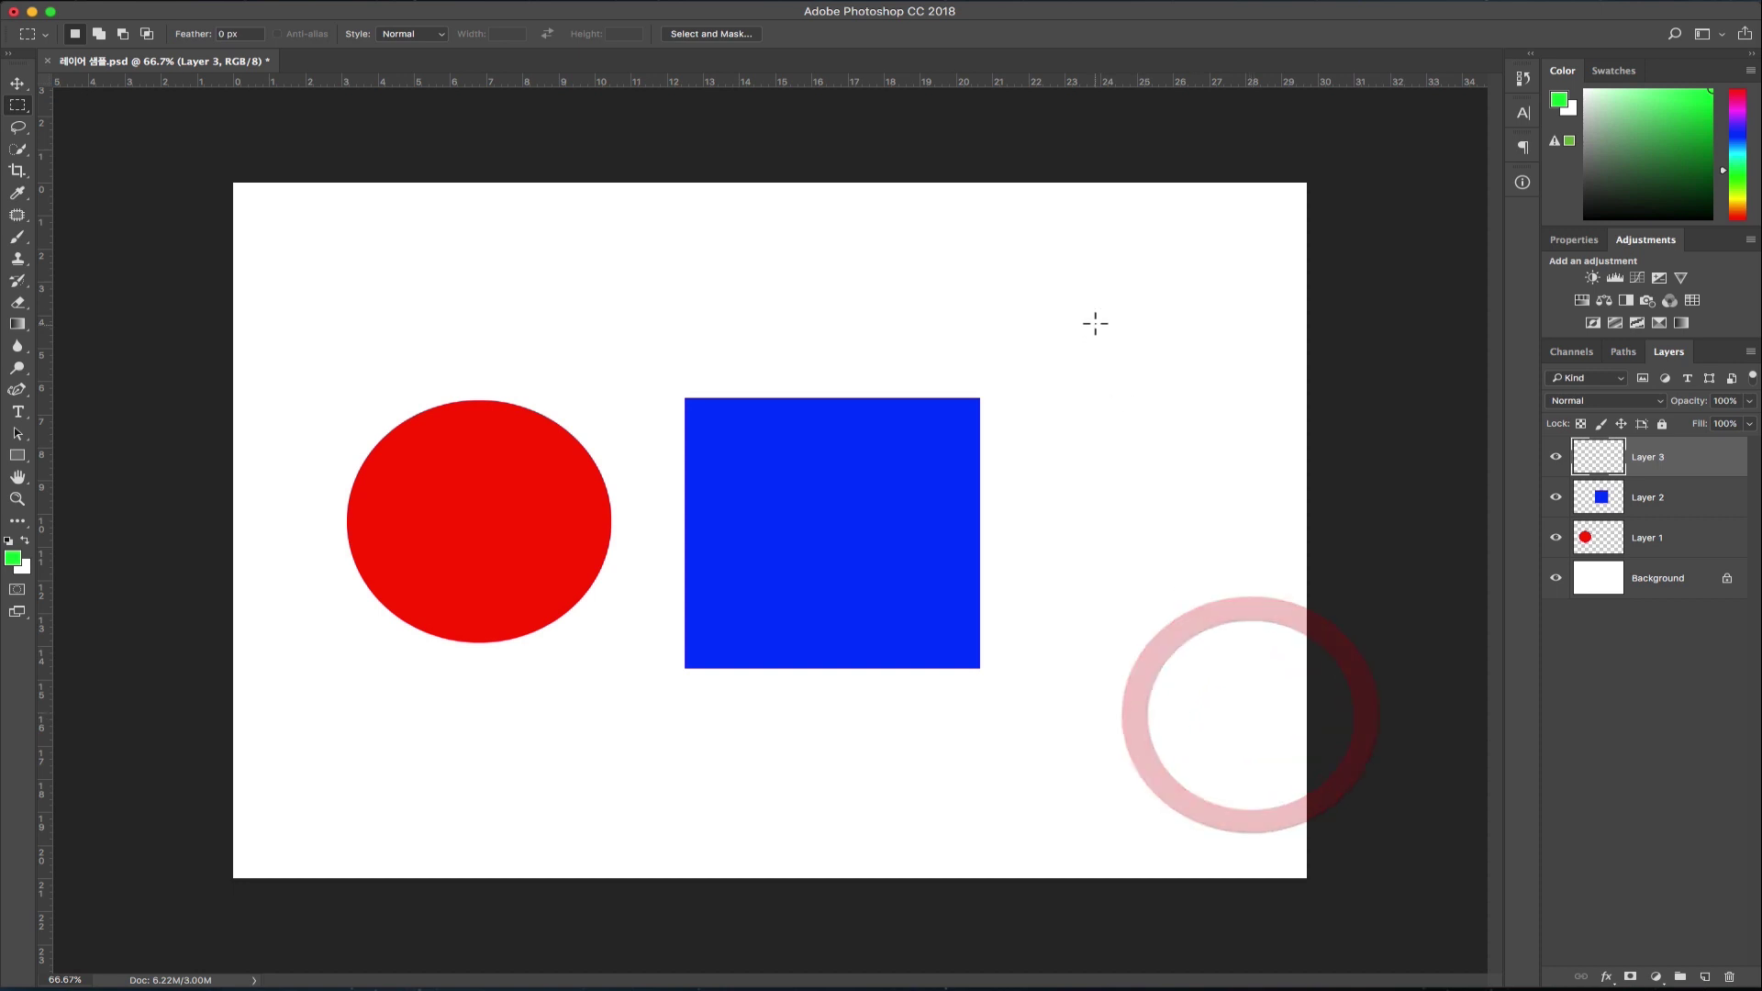
{"action": "left_click_drag", "start_coordinate": [1083, 290], "coordinate": [1254, 784]}
{"action": "key", "text": "alt+BackSpace"}
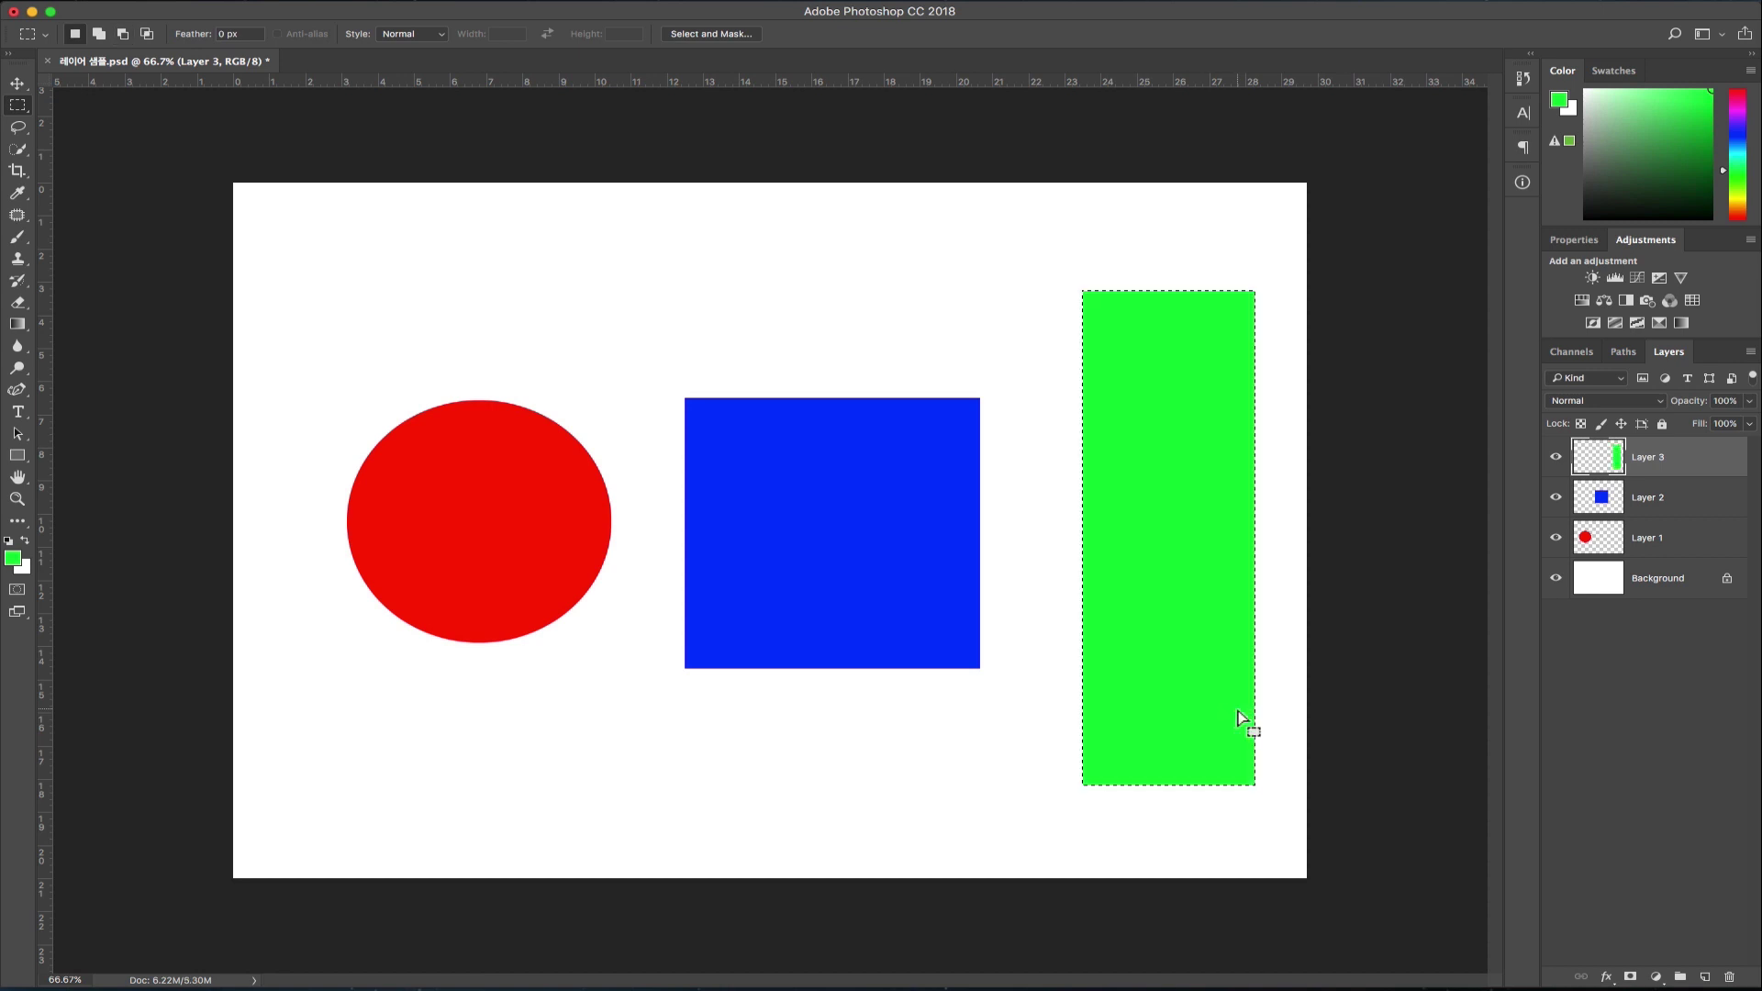
{"action": "key", "text": "super+d"}
Step: Move the red circle right and up so it sits partly behind the blue square's upper-left corner
{"action": "left_click", "coordinate": [16, 84]}
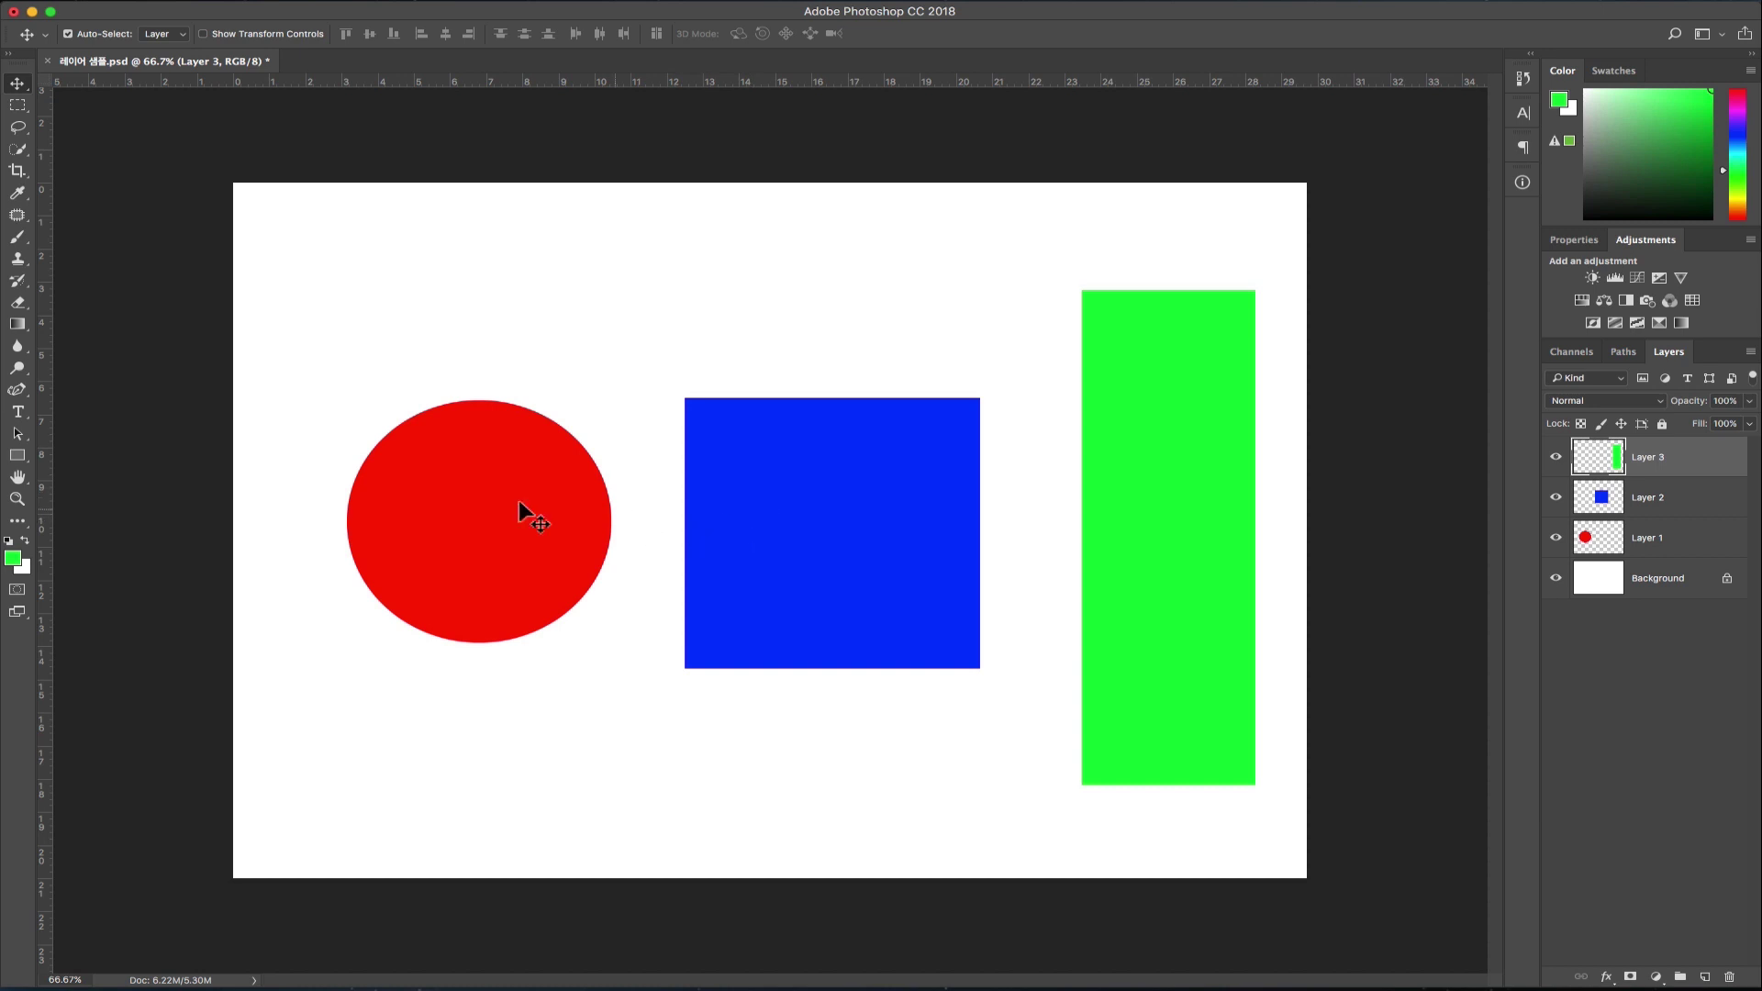
{"action": "left_click_drag", "start_coordinate": [445, 504], "coordinate": [597, 520]}
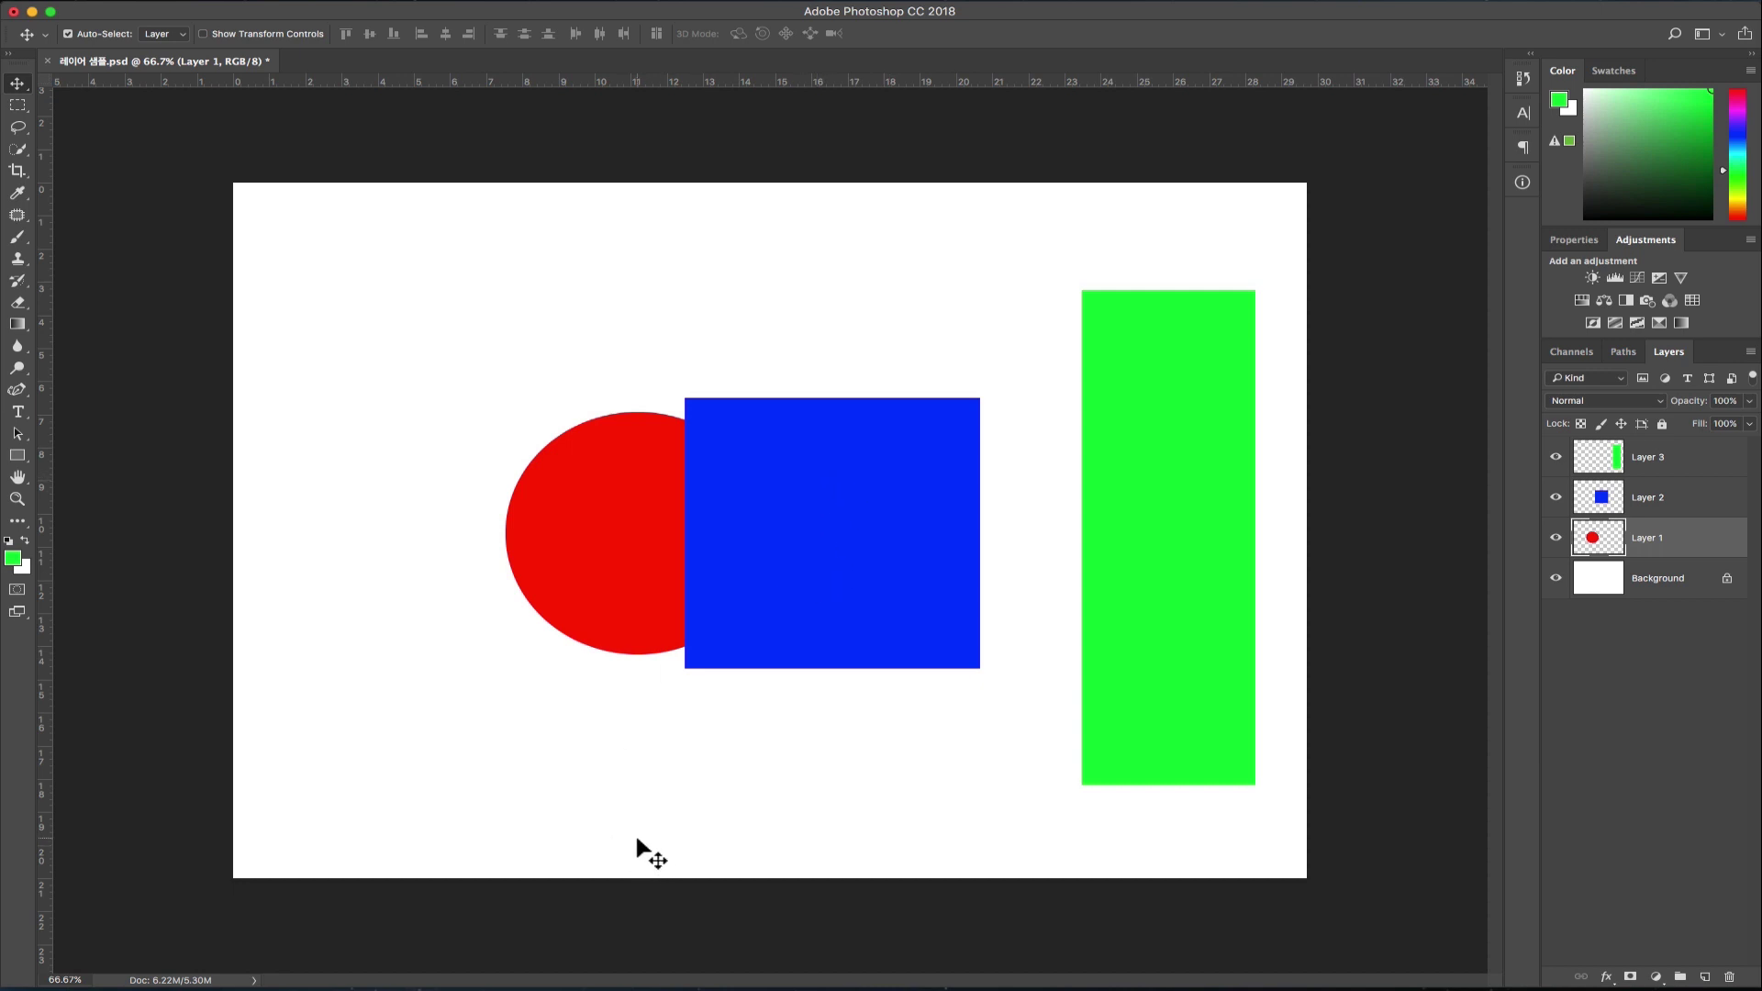
{"action": "left_click_drag", "start_coordinate": [605, 515], "coordinate": [661, 367]}
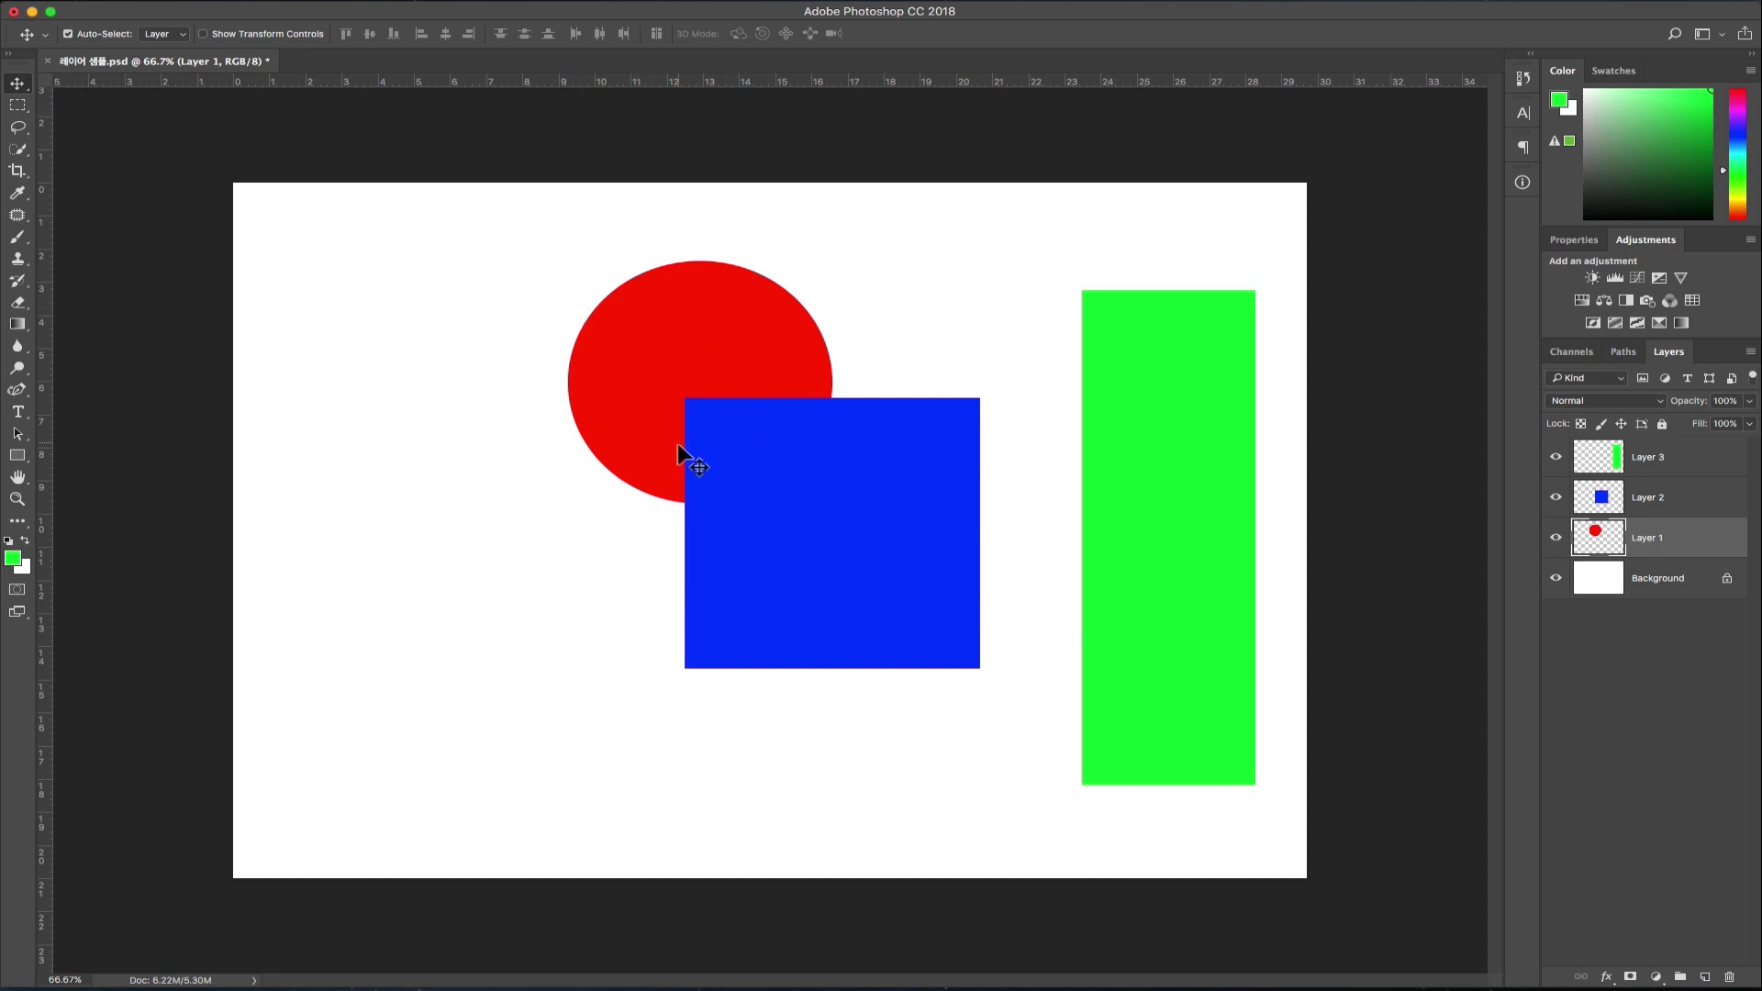
Step: Move the green rectangle over the middle of the blue square, and shift it back clear of the square's right side
{"action": "left_click_drag", "start_coordinate": [1226, 497], "coordinate": [922, 498]}
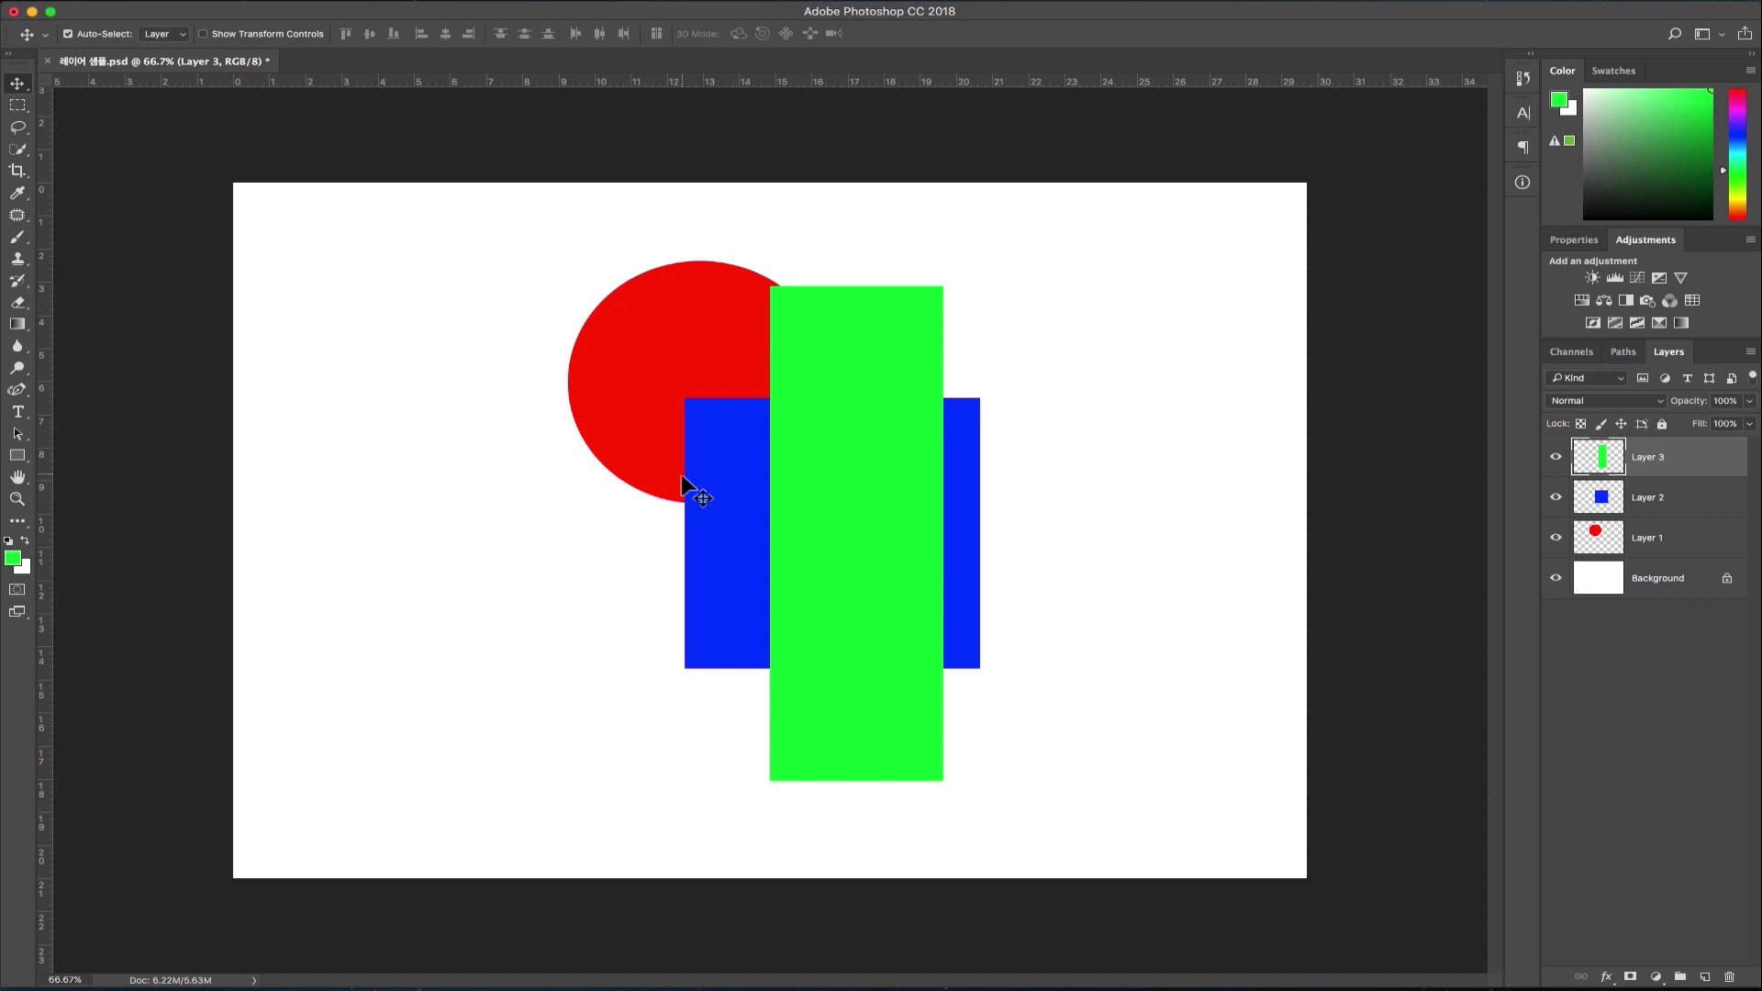
{"action": "left_click_drag", "start_coordinate": [844, 554], "coordinate": [1084, 580]}
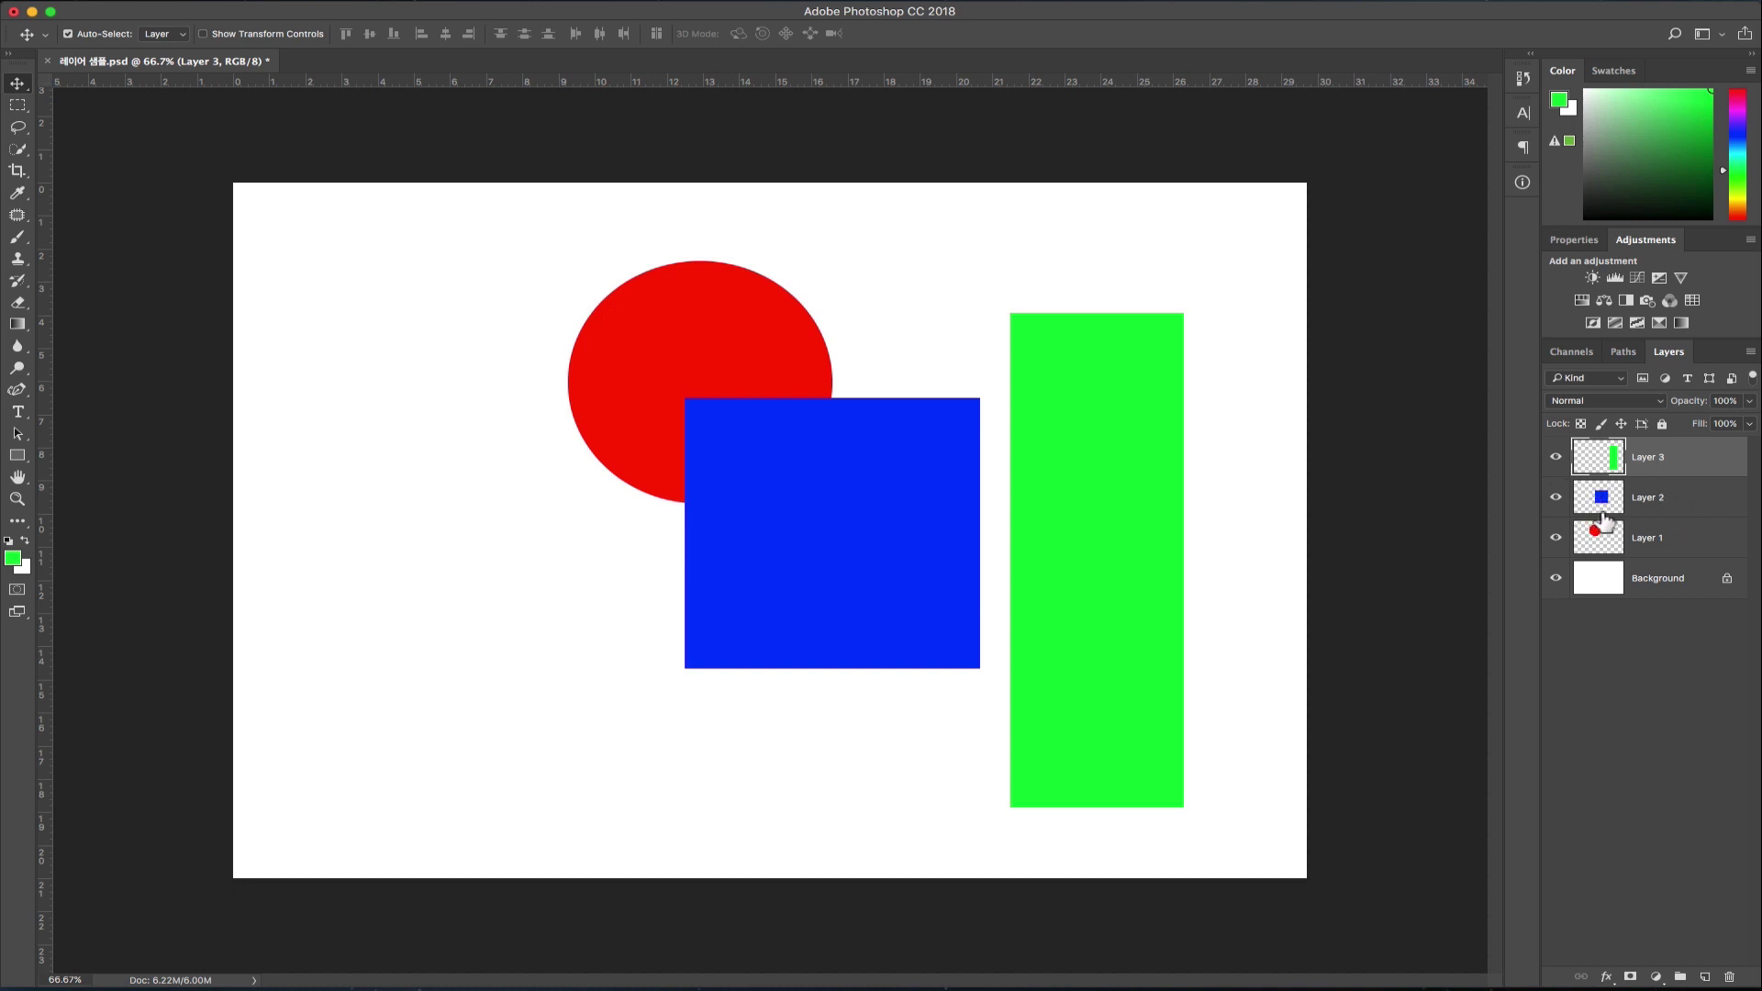
Step: Move the blue square on Layer 2 slightly right and down to meet the green rectangle, and make Layer 3 active
{"action": "left_click", "coordinate": [1676, 508]}
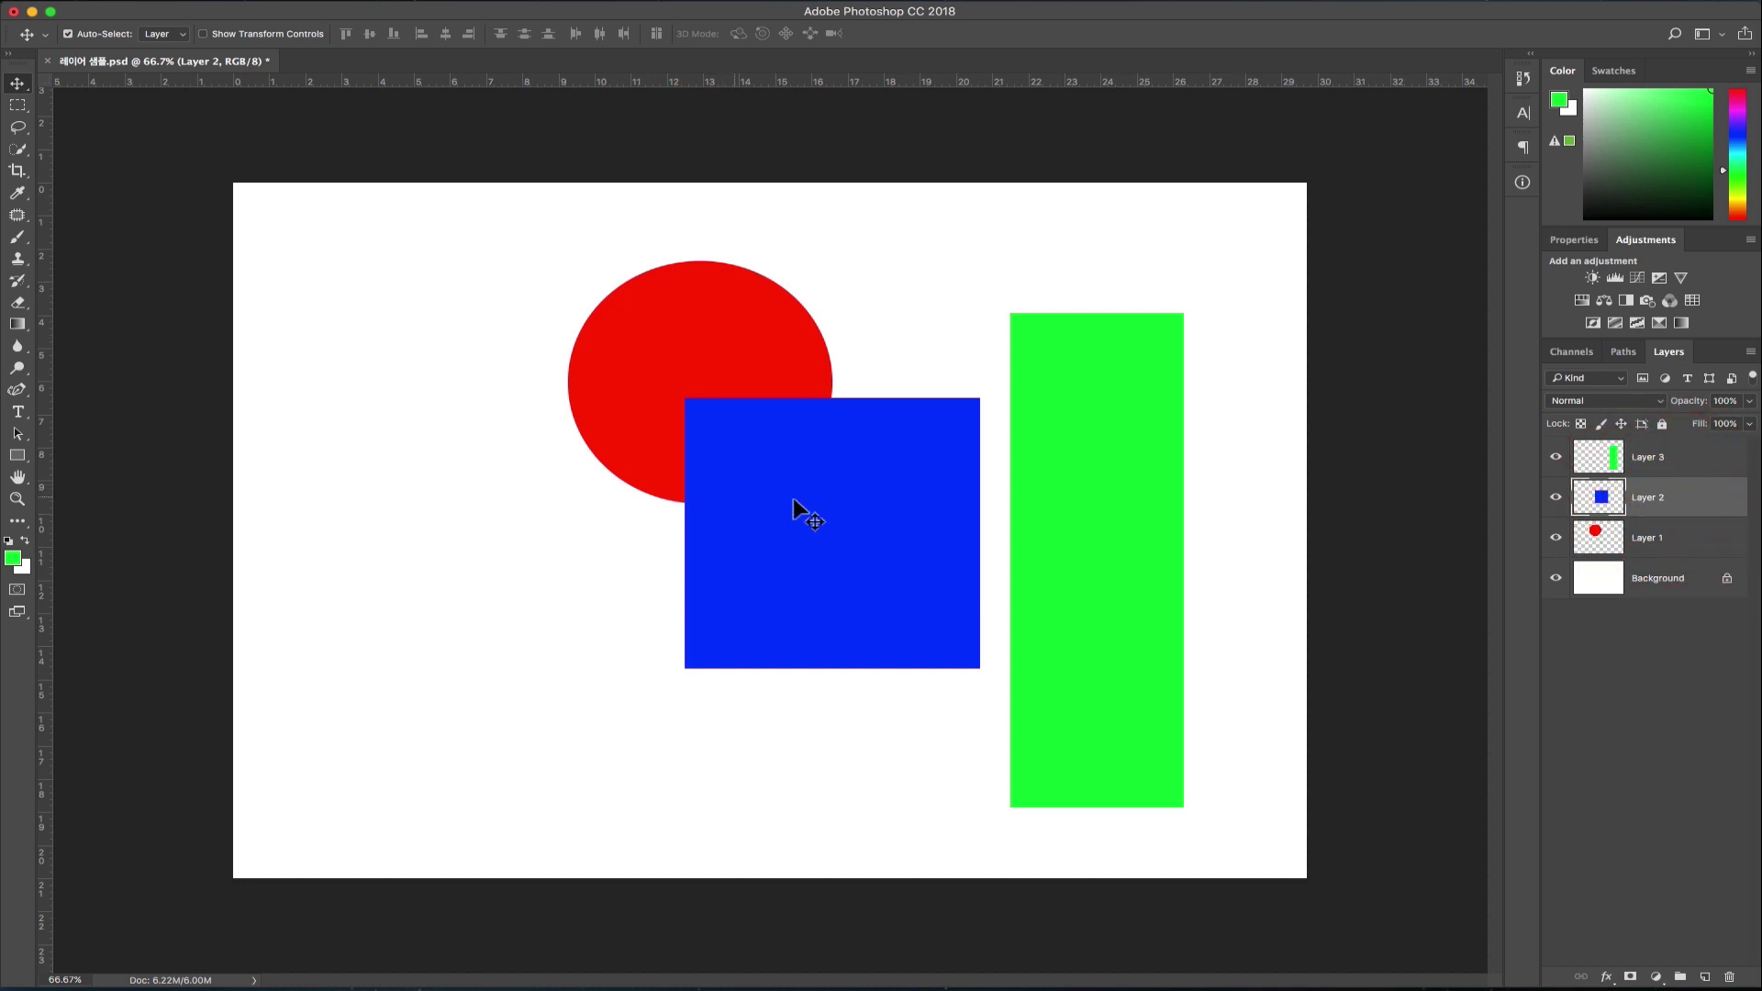
{"action": "left_click_drag", "start_coordinate": [843, 505], "coordinate": [845, 630]}
{"action": "left_click_drag", "start_coordinate": [686, 683], "coordinate": [802, 567]}
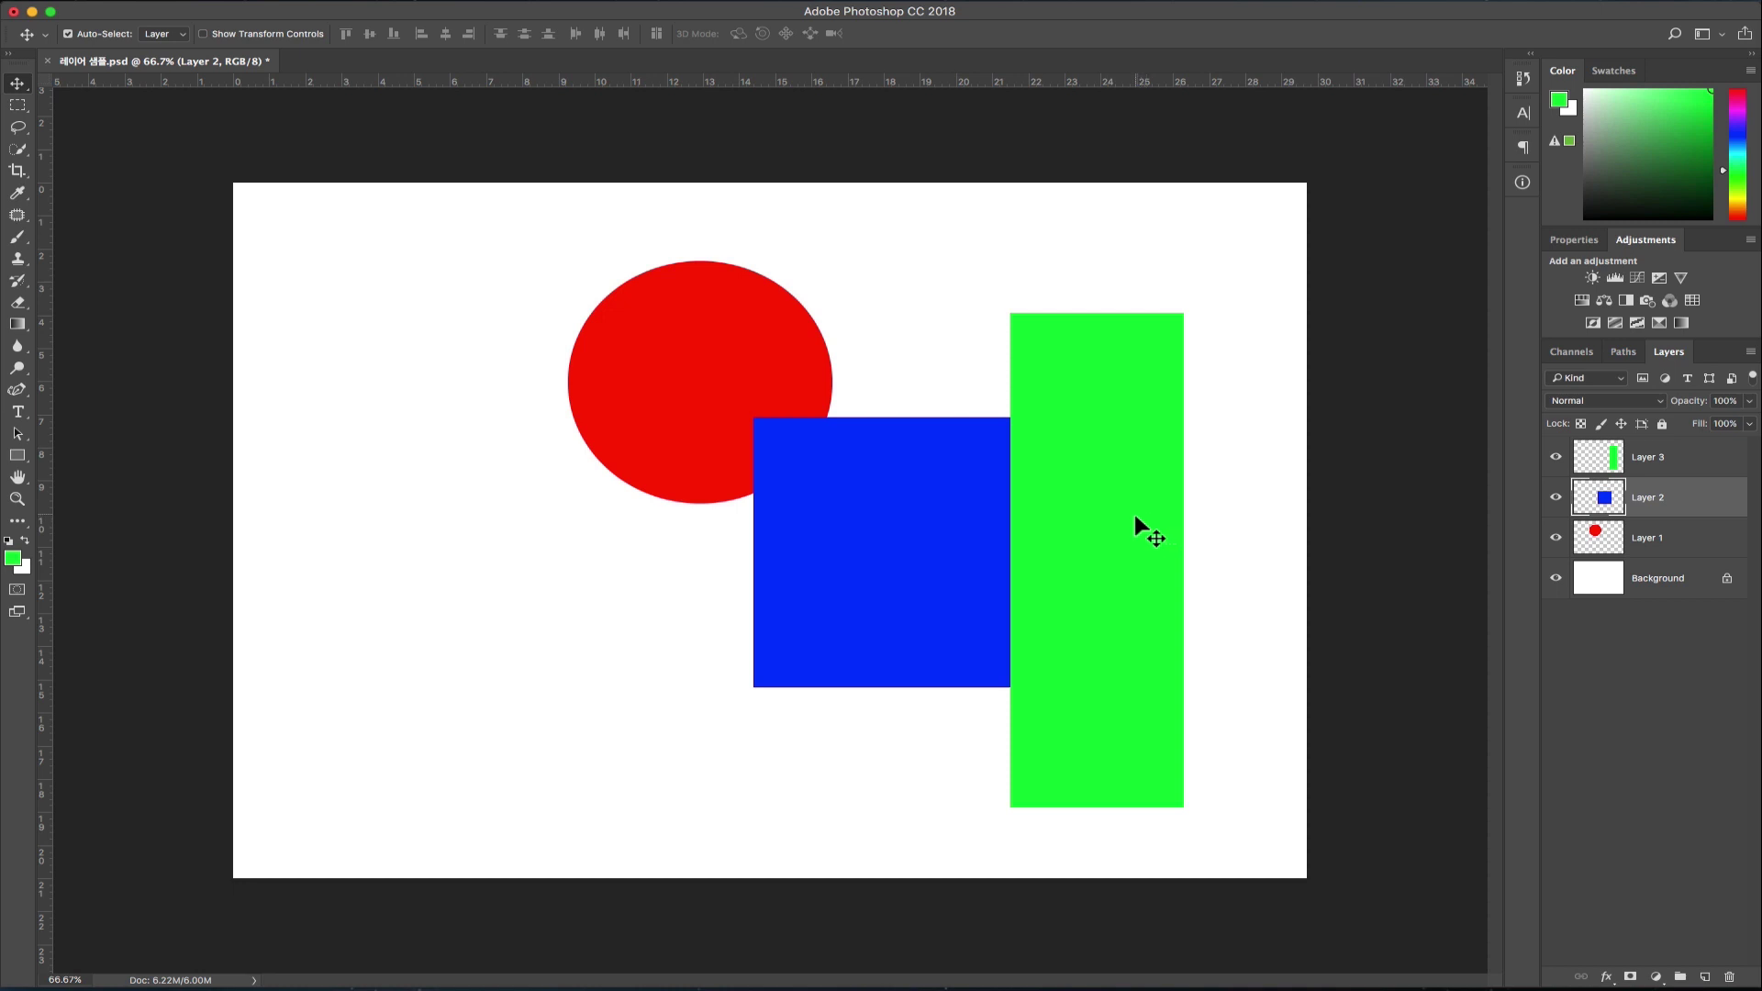
{"action": "left_click_drag", "start_coordinate": [1656, 500], "coordinate": [1670, 472]}
{"action": "left_click", "coordinate": [1670, 472]}
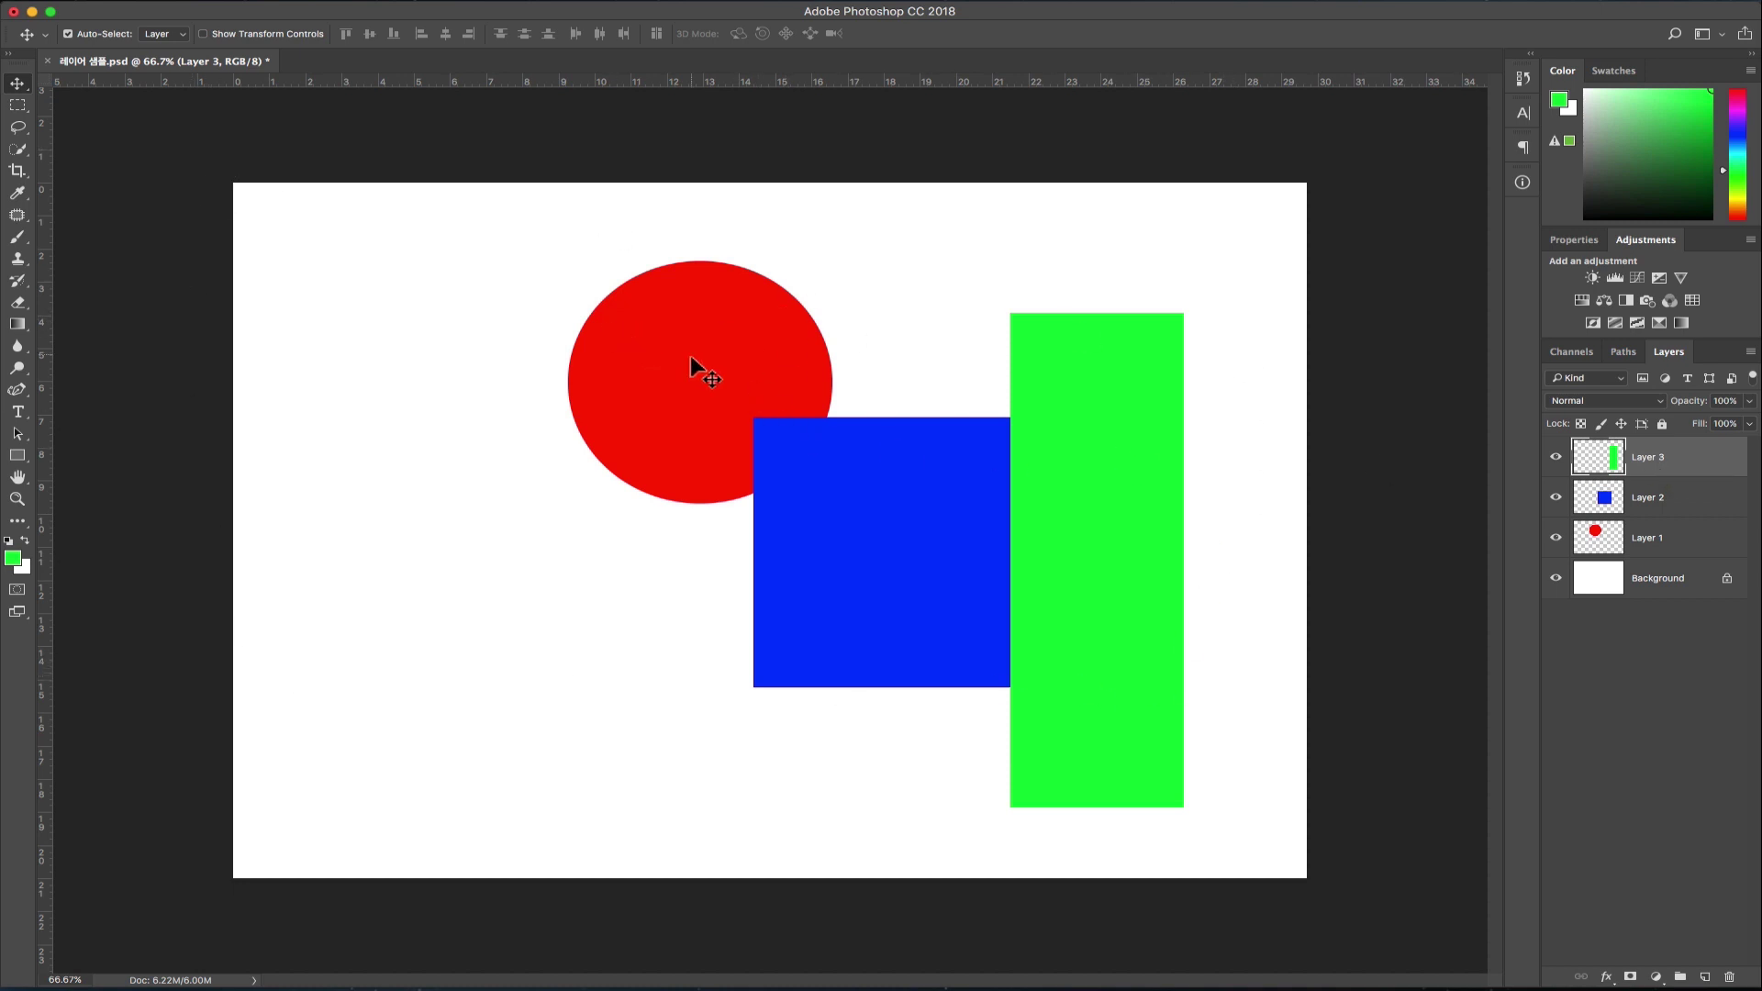
Step: Spread the shapes apart: red circle to the left, blue square up to the top middle, green rectangle towards the right edge
{"action": "left_click_drag", "start_coordinate": [690, 362], "coordinate": [460, 433]}
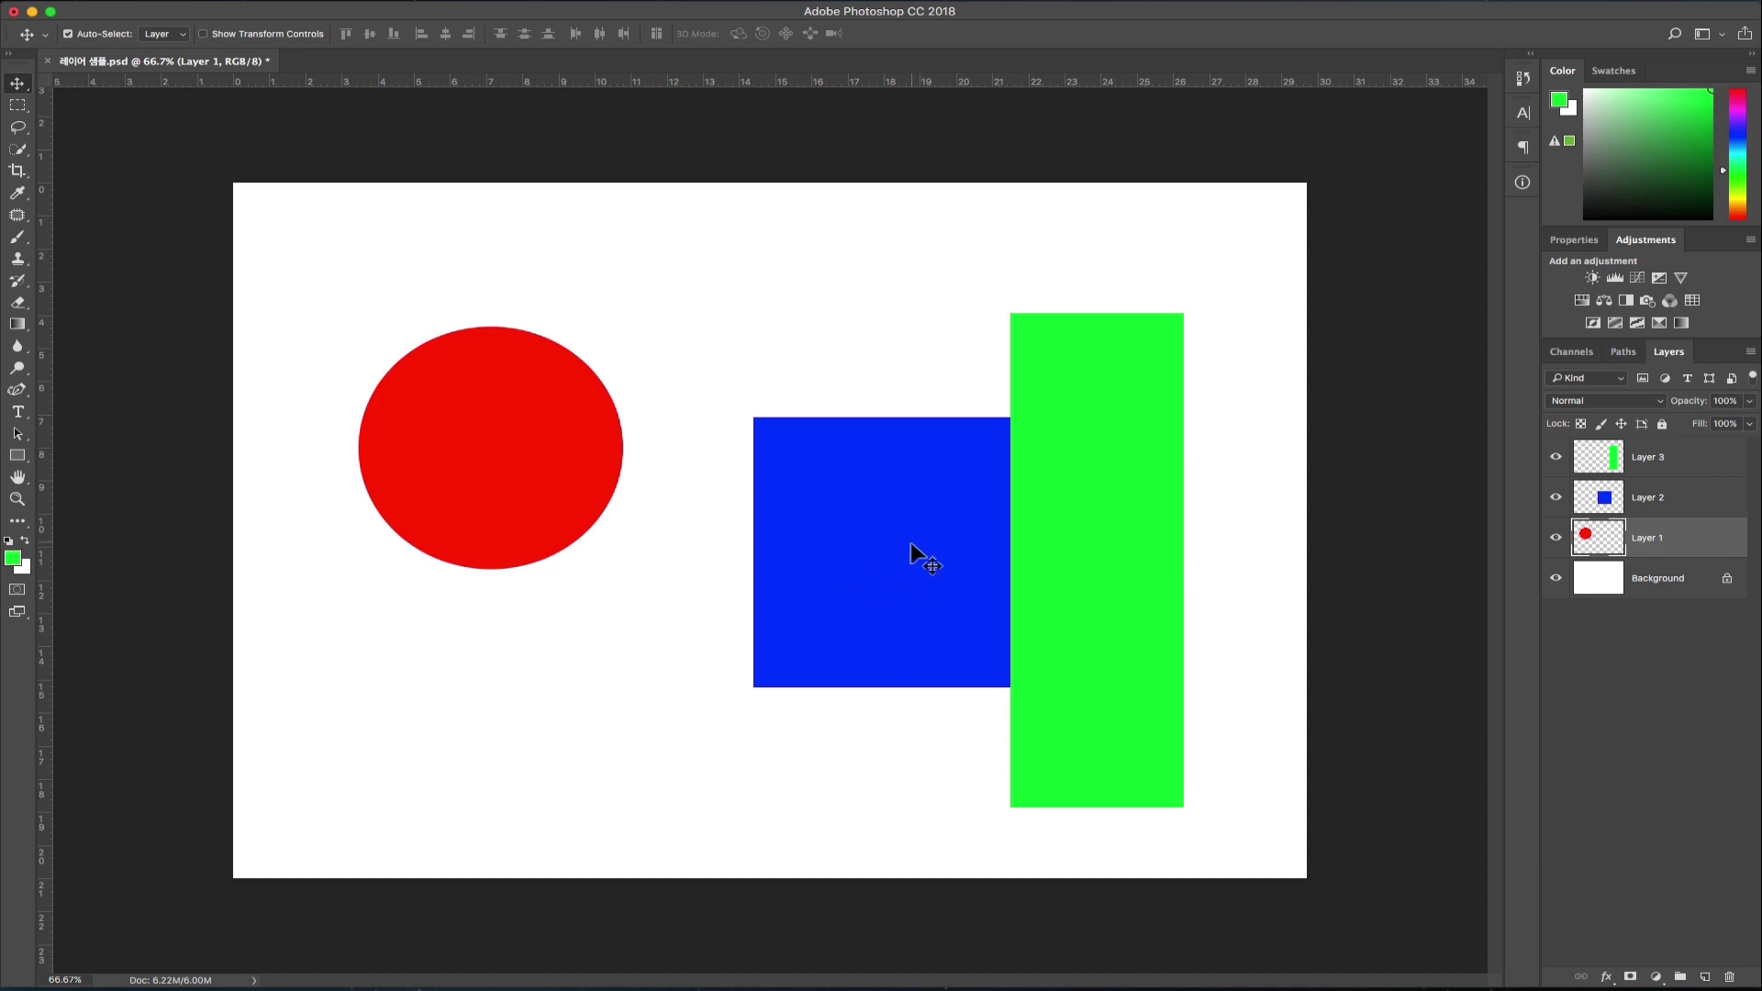
{"action": "left_click_drag", "start_coordinate": [896, 539], "coordinate": [886, 322]}
{"action": "left_click_drag", "start_coordinate": [1114, 436], "coordinate": [1191, 403]}
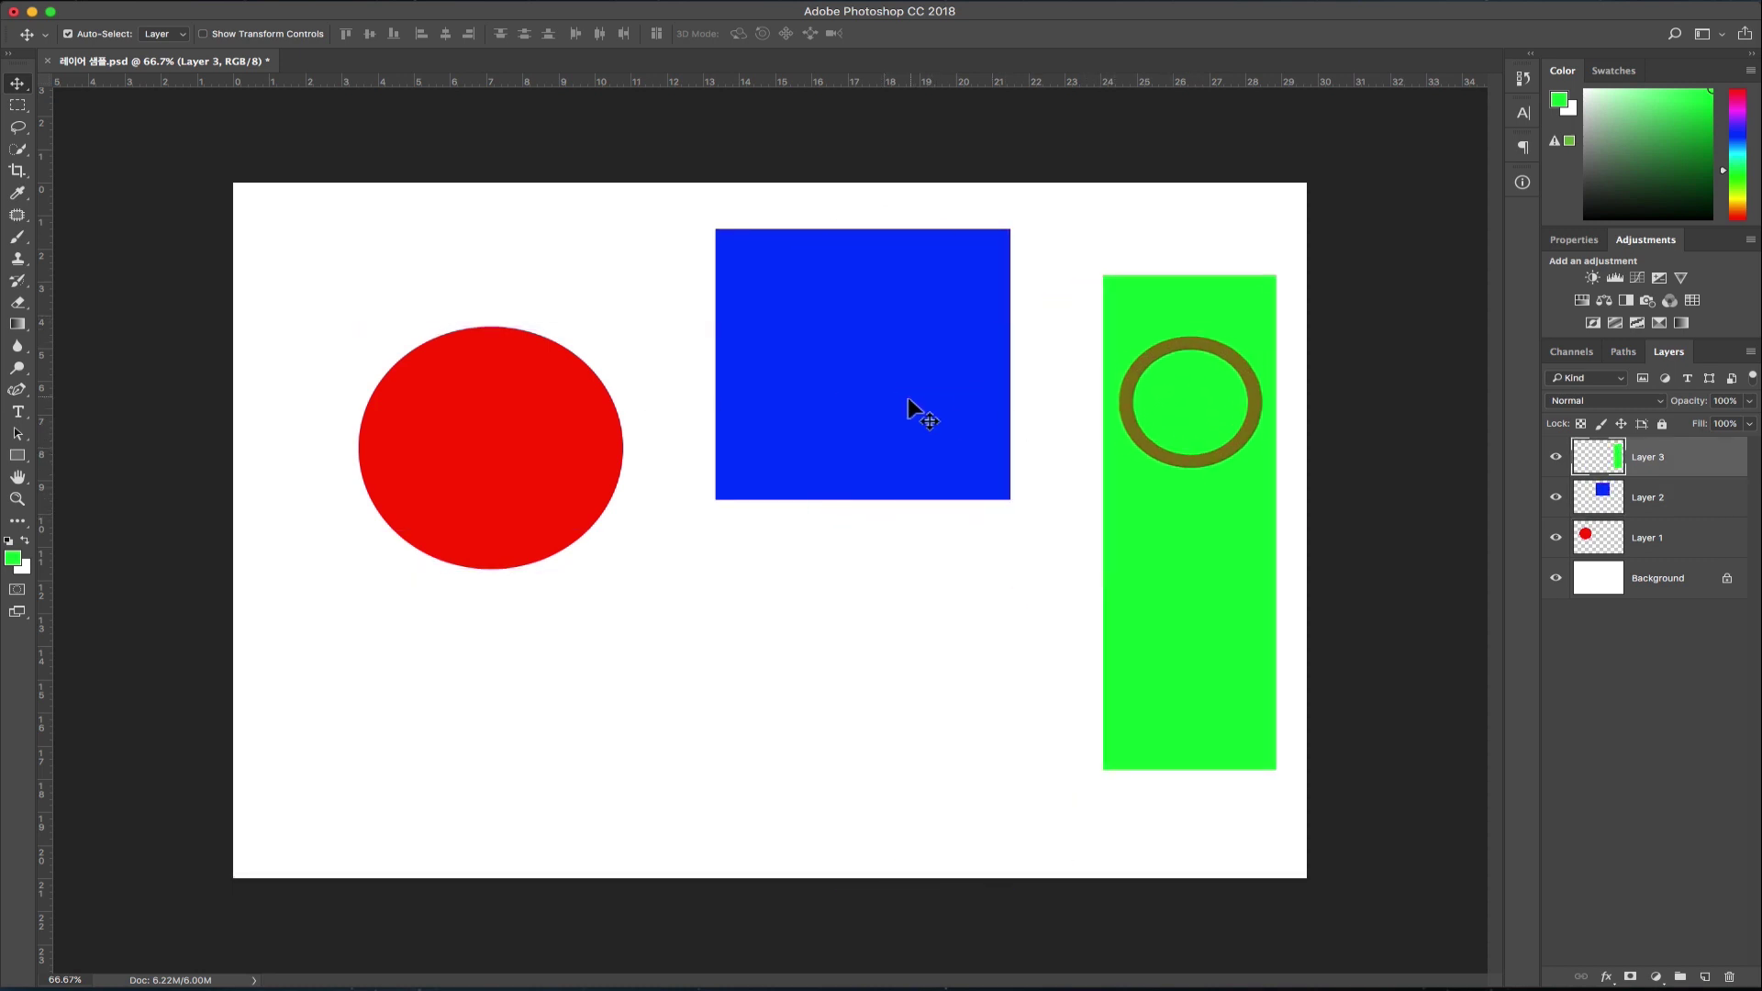
Step: Gather the shapes: blue square to the lower middle, red circle partly behind its left side, green rectangle over both
{"action": "left_click_drag", "start_coordinate": [906, 399], "coordinate": [838, 536]}
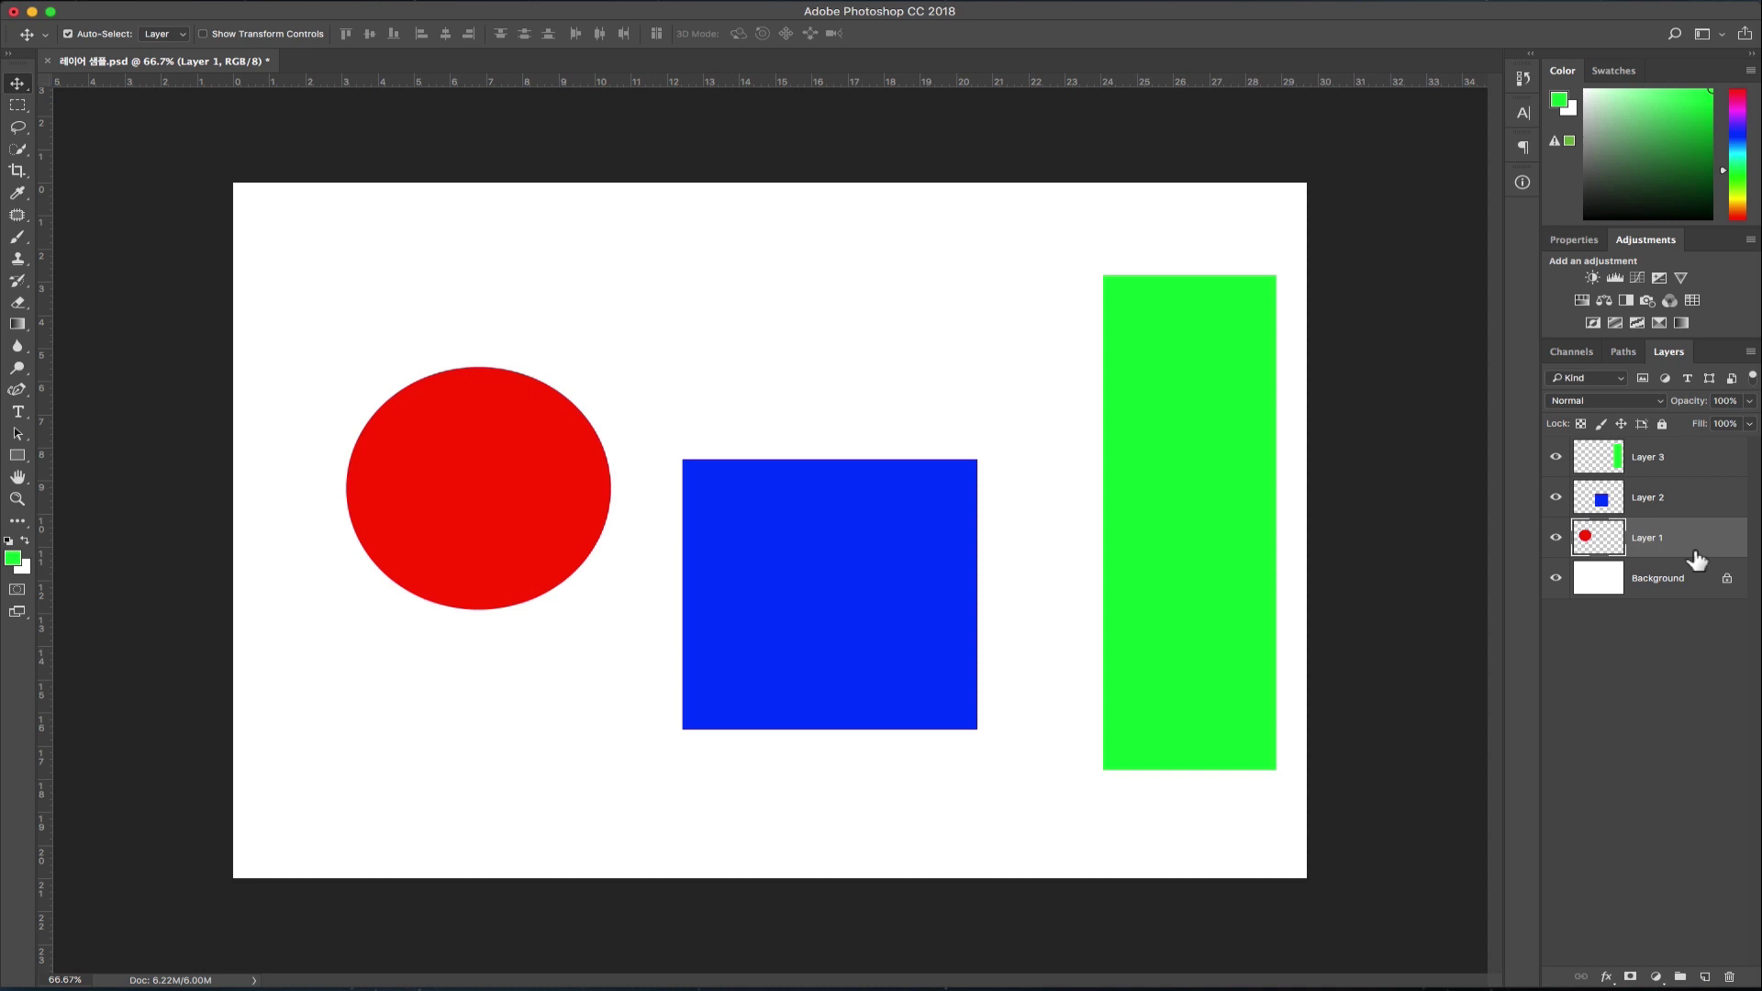
{"action": "left_click_drag", "start_coordinate": [483, 508], "coordinate": [677, 538]}
{"action": "left_click", "coordinate": [1679, 464]}
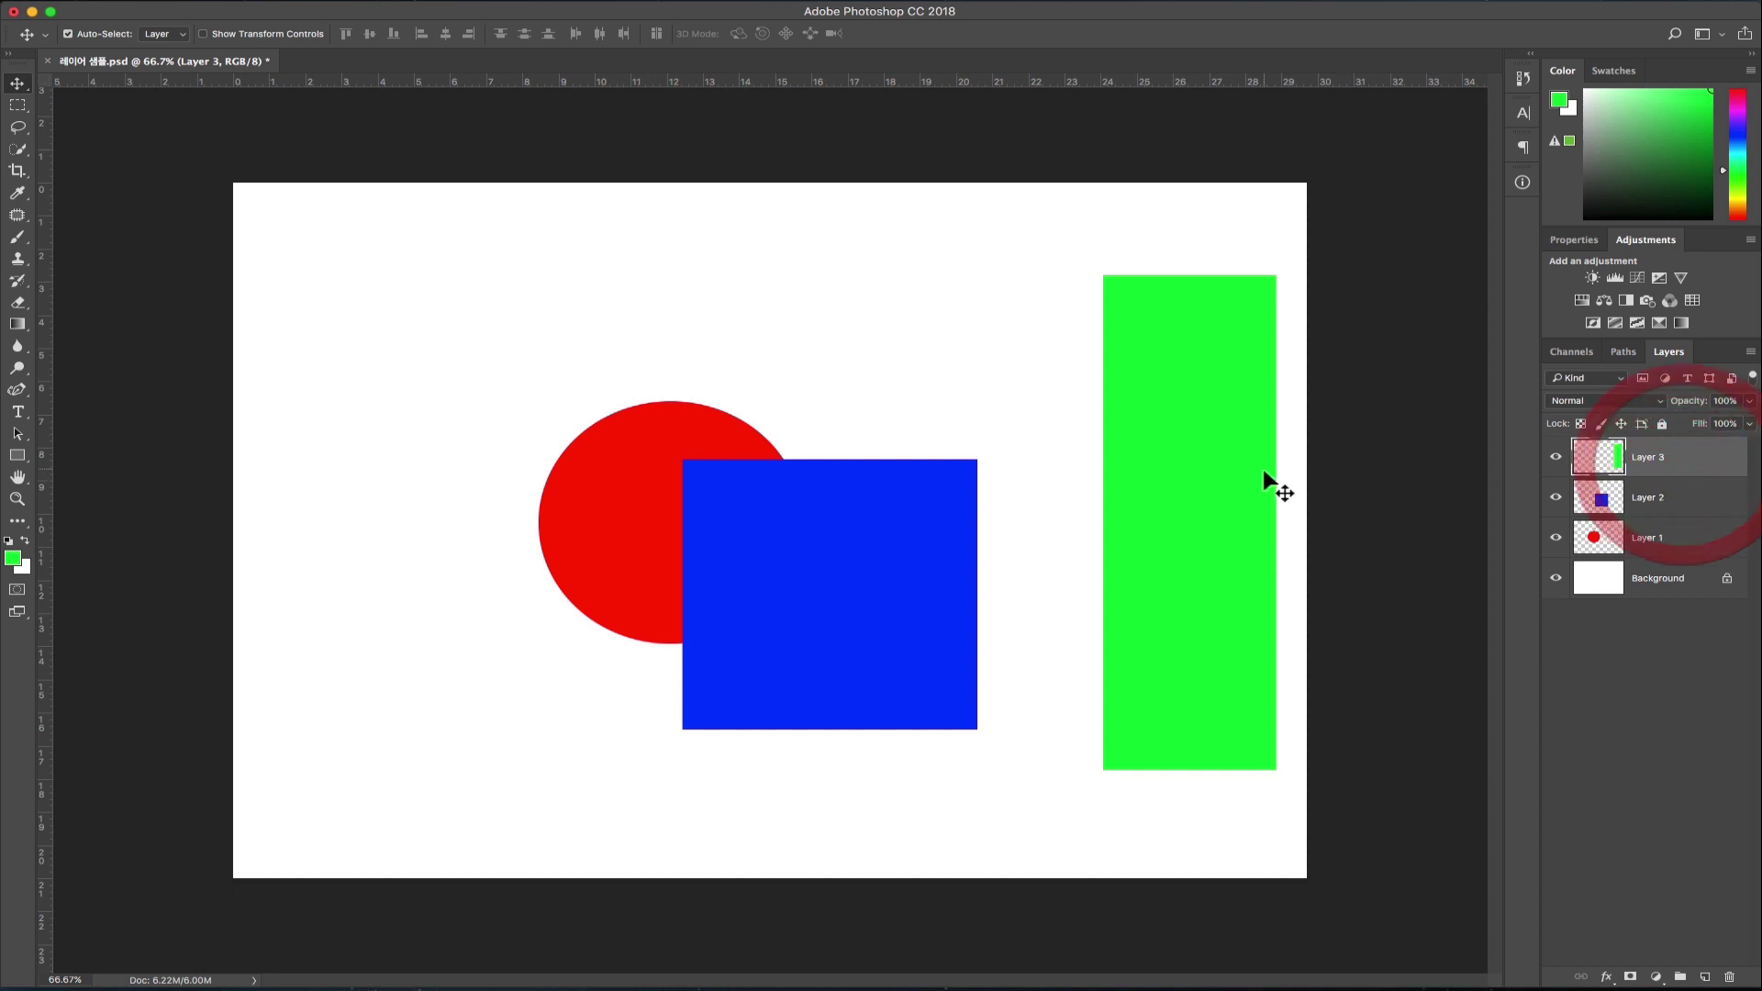
{"action": "left_click_drag", "start_coordinate": [1262, 470], "coordinate": [886, 496]}
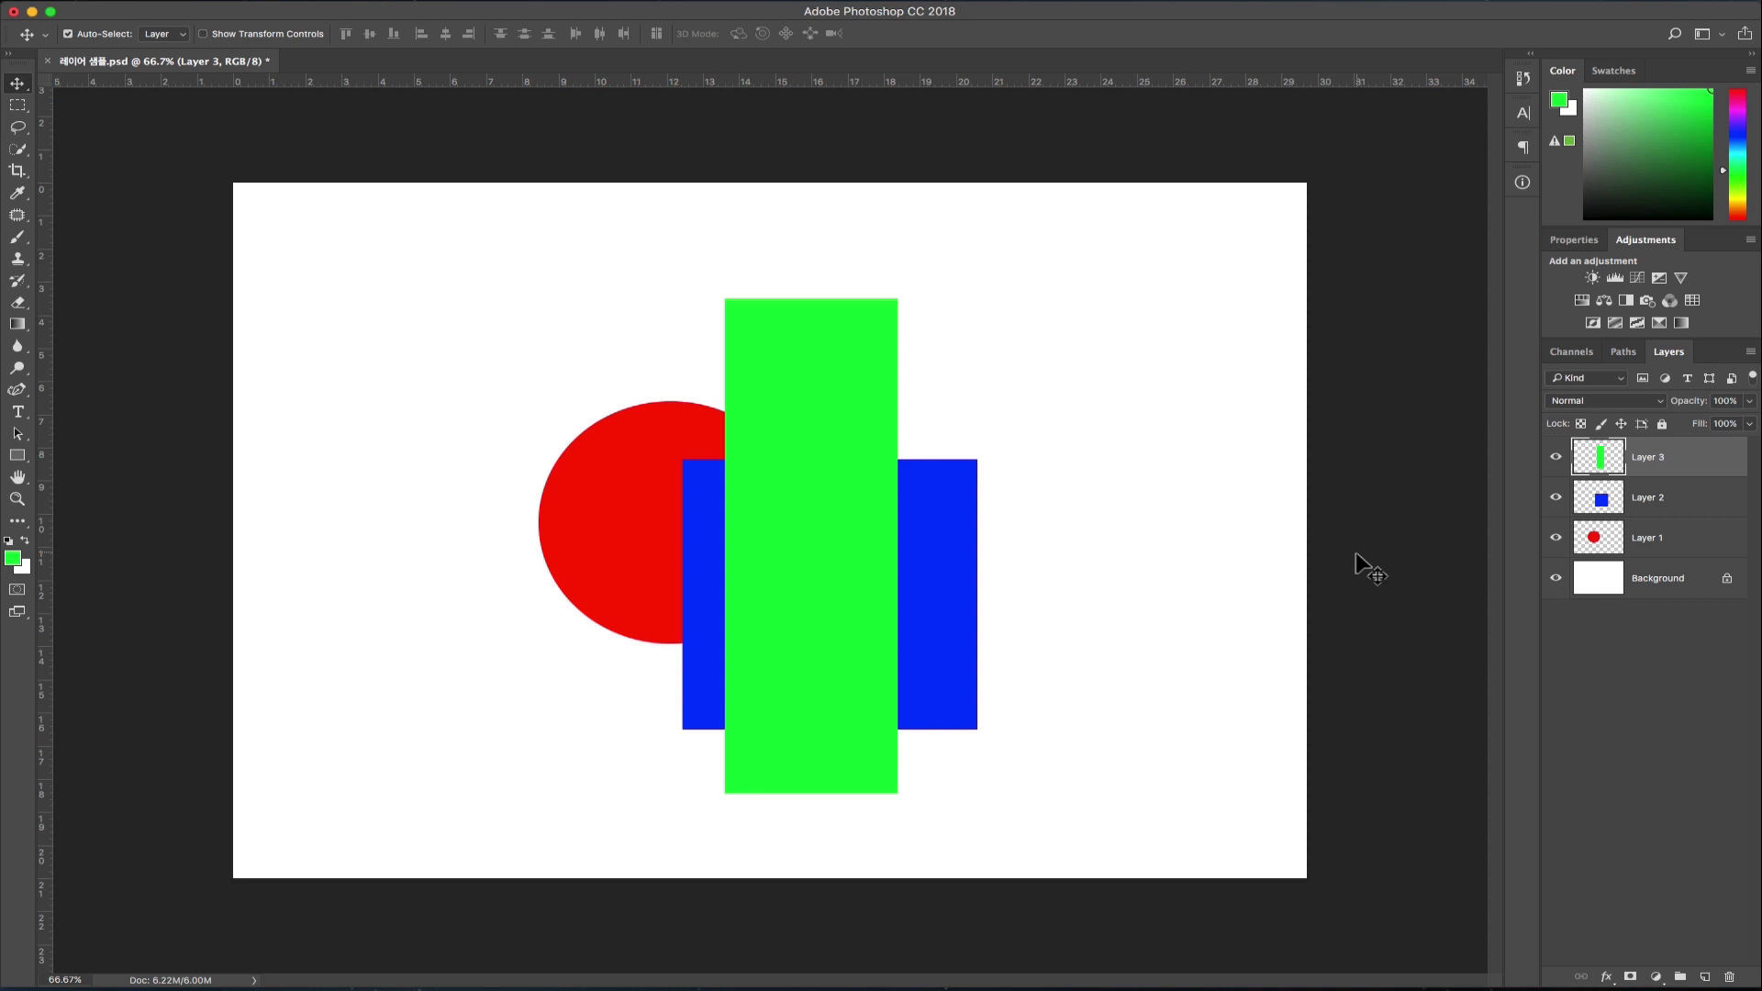
Step: Spread the shapes apart, with the green rectangle to the right, red circle to the left and blue square slightly higher between them
{"action": "left_click", "coordinate": [831, 511]}
{"action": "left_click_drag", "start_coordinate": [831, 511], "coordinate": [1140, 511]}
{"action": "left_click", "coordinate": [588, 504]}
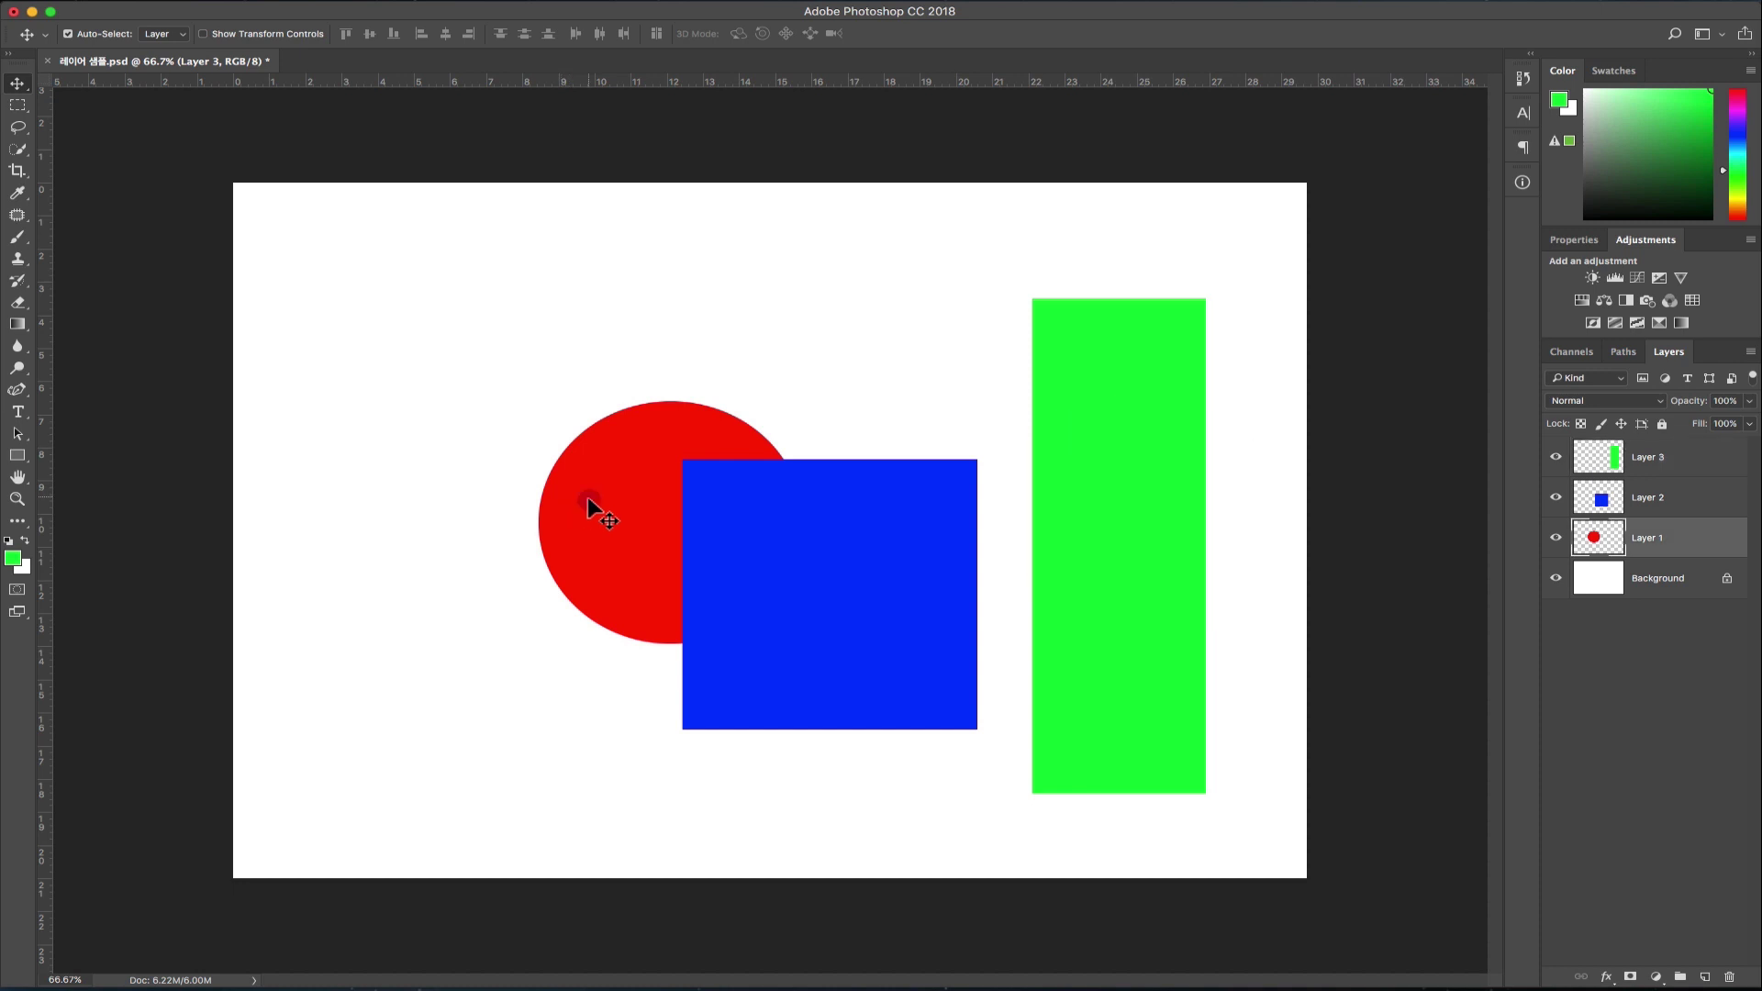
{"action": "left_click_drag", "start_coordinate": [588, 503], "coordinate": [381, 512]}
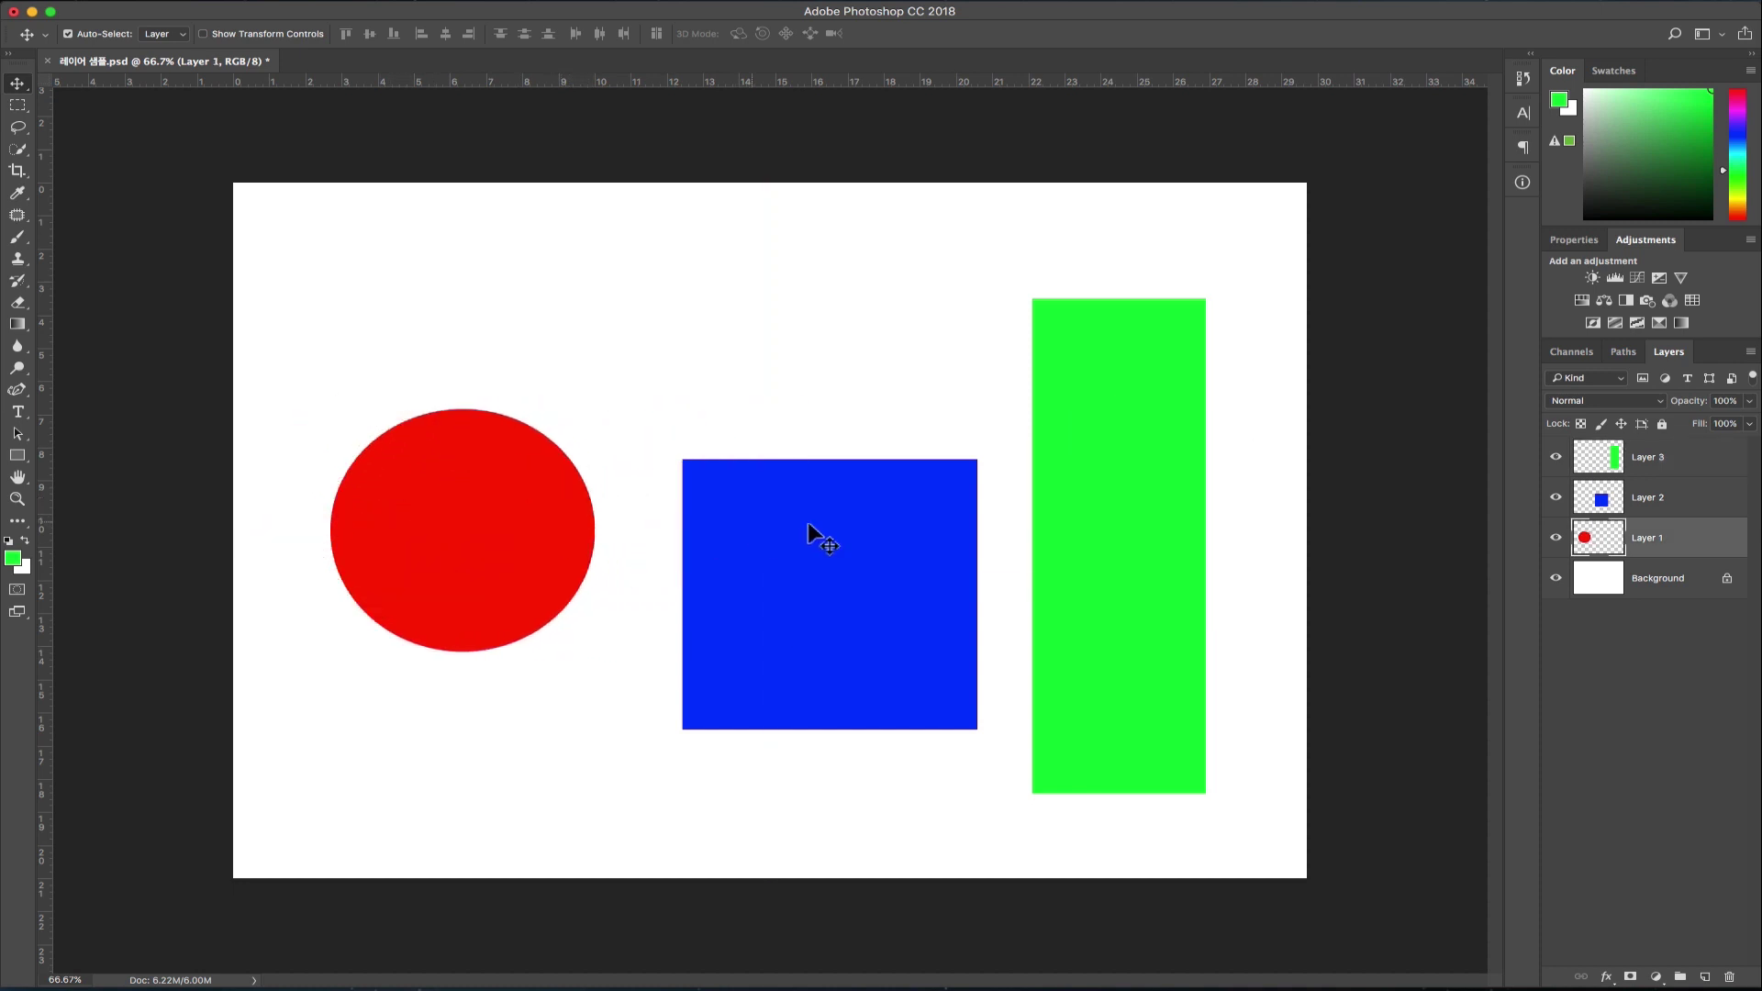
{"action": "left_click_drag", "start_coordinate": [852, 526], "coordinate": [846, 478]}
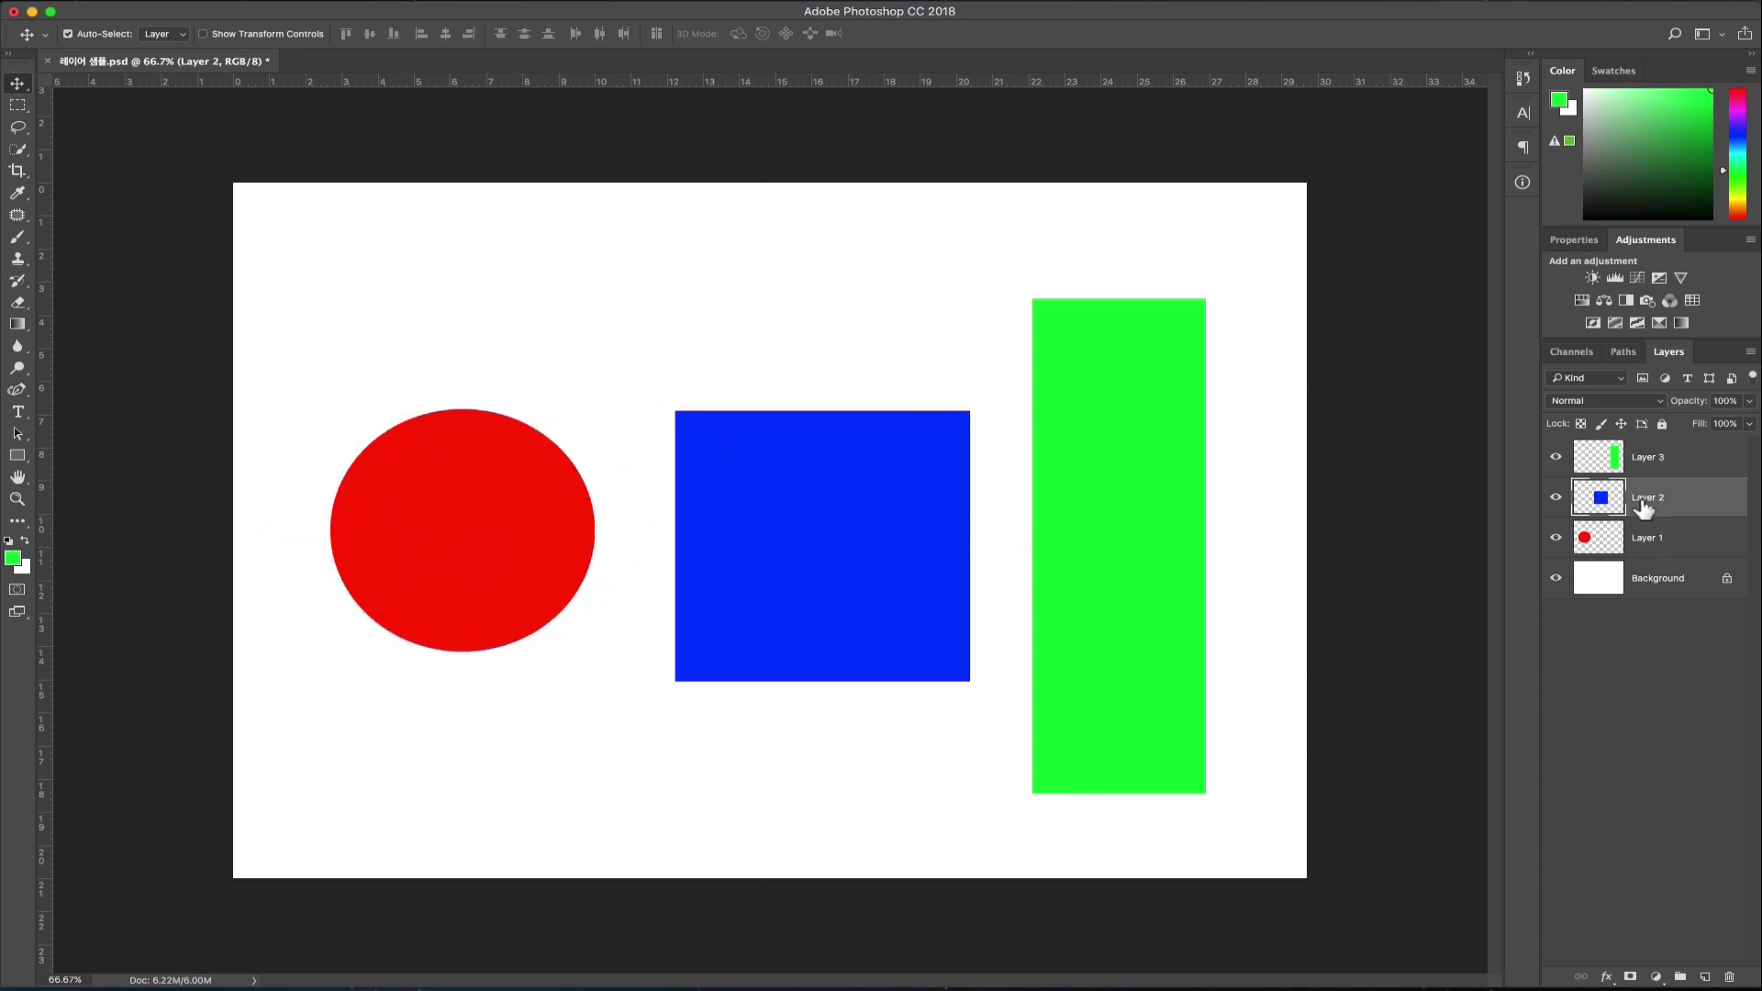
Step: Reorder Layer 2 below Layer 1 and to the top of the stack, and restore the order Layer 3, Layer 2, Layer 1
{"action": "mouse_move", "coordinate": [1640, 504]}
{"action": "left_mouse_down"}
{"action": "mouse_move", "coordinate": [1641, 535]}
{"action": "mouse_move", "coordinate": [1643, 499]}
{"action": "left_mouse_up"}
{"action": "left_click", "coordinate": [1659, 498]}
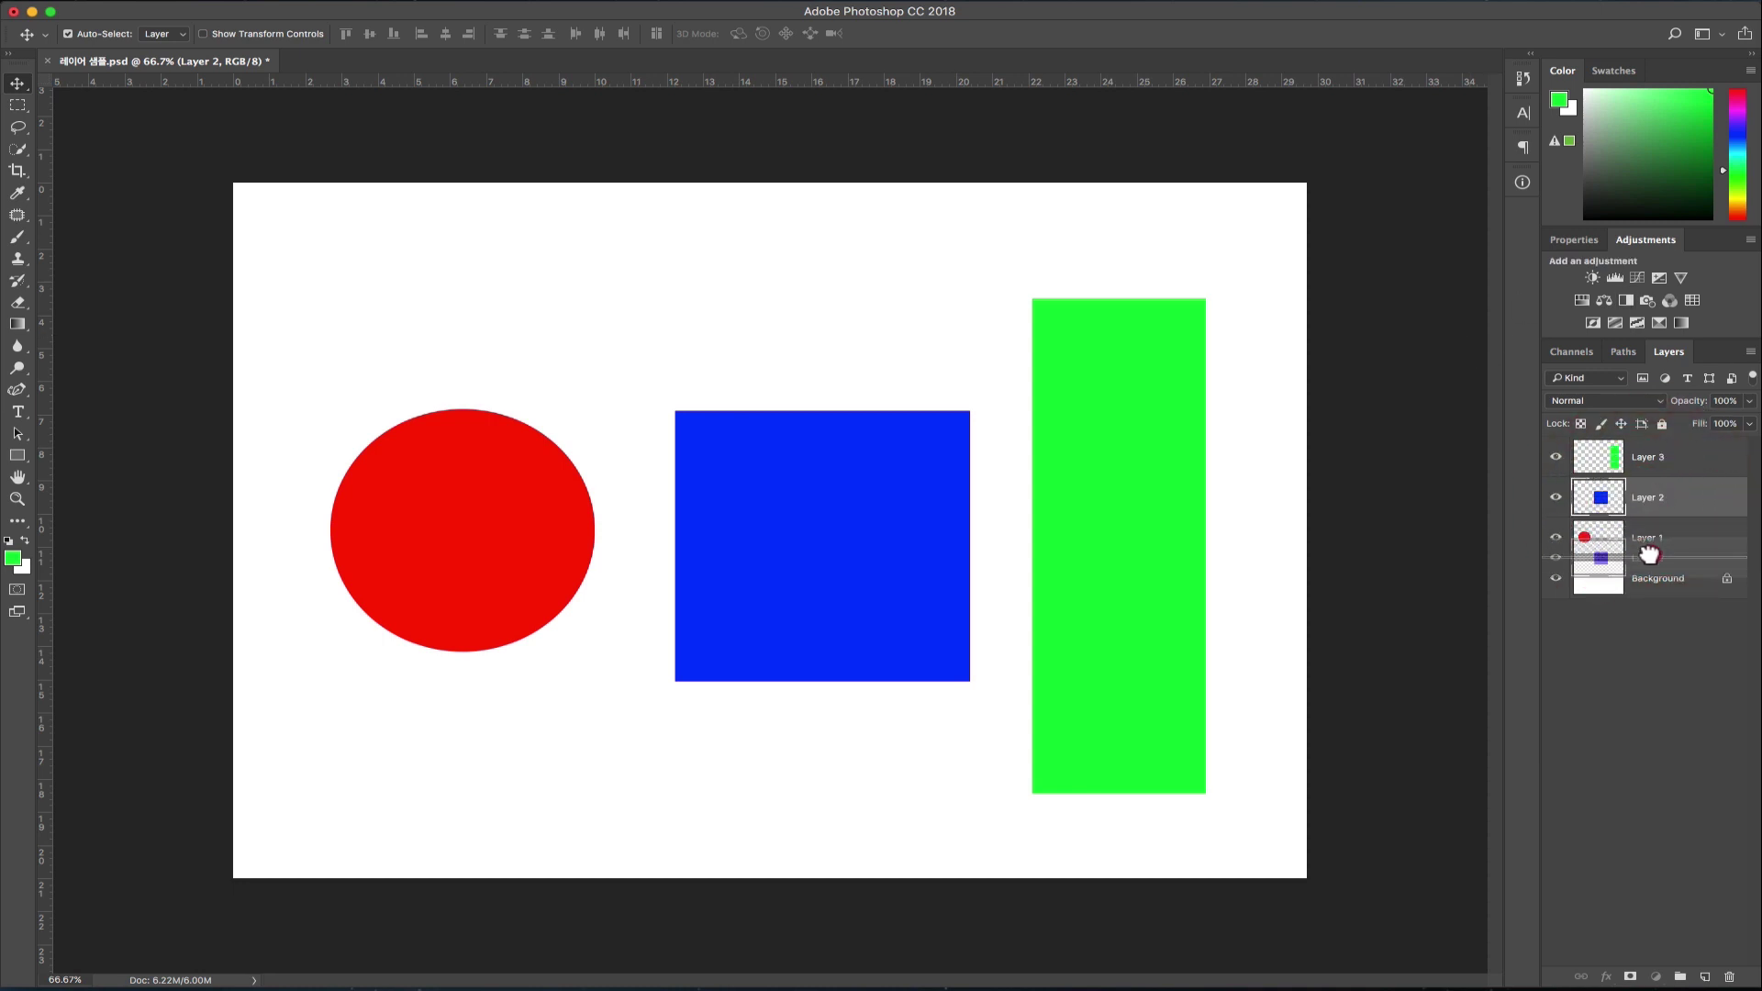
{"action": "left_click_drag", "start_coordinate": [1648, 554], "coordinate": [1650, 557]}
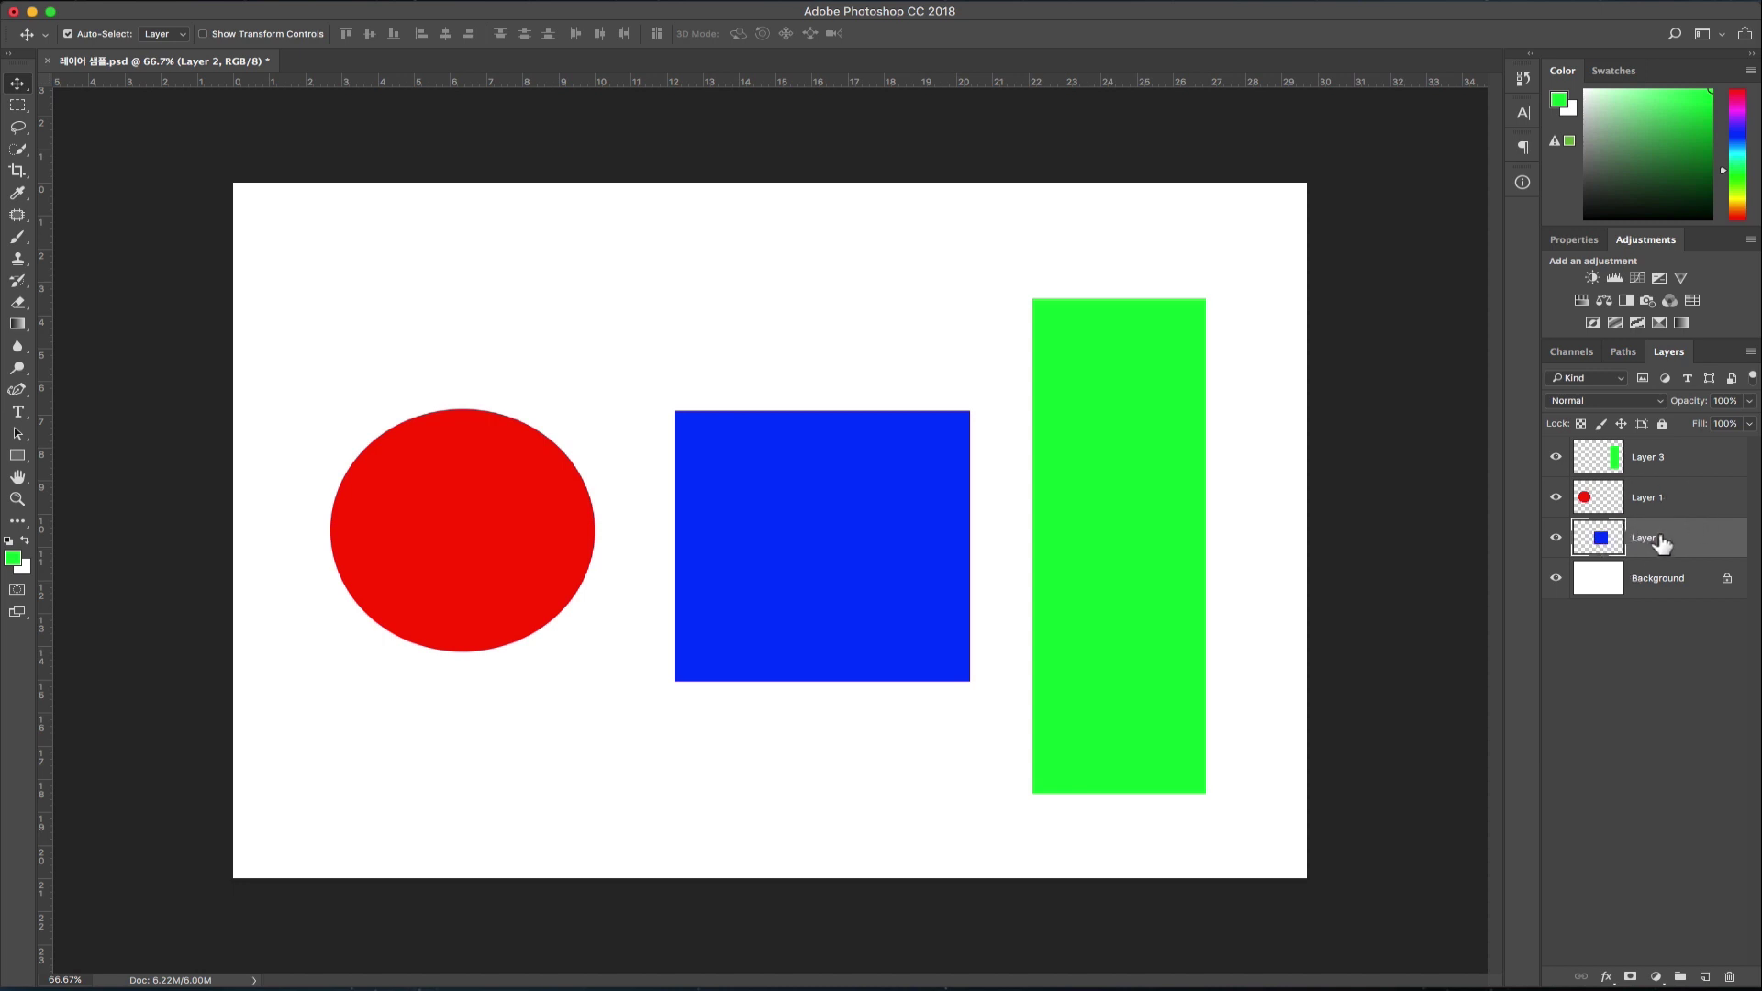
{"action": "mouse_move", "coordinate": [1655, 537]}
{"action": "left_mouse_down"}
{"action": "mouse_move", "coordinate": [1648, 436]}
{"action": "mouse_move", "coordinate": [1651, 519]}
{"action": "left_mouse_up"}
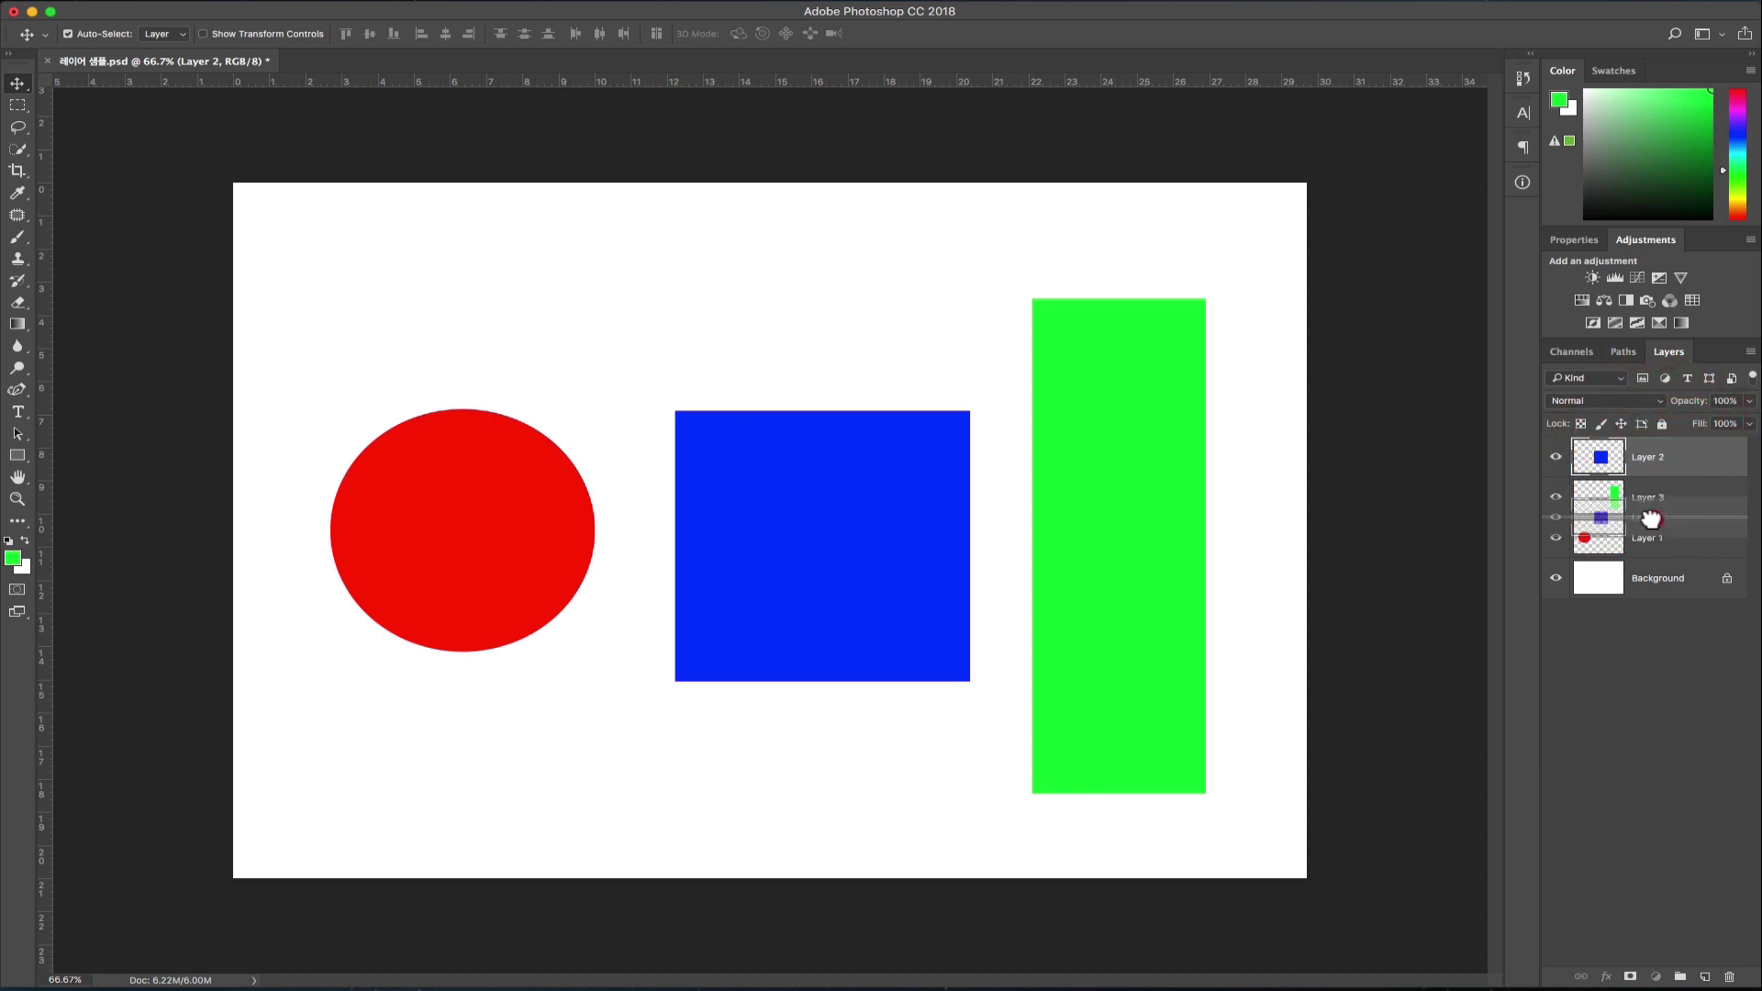
{"action": "left_click_drag", "start_coordinate": [1649, 519], "coordinate": [1679, 570]}
{"action": "left_click_drag", "start_coordinate": [1672, 507], "coordinate": [1662, 573]}
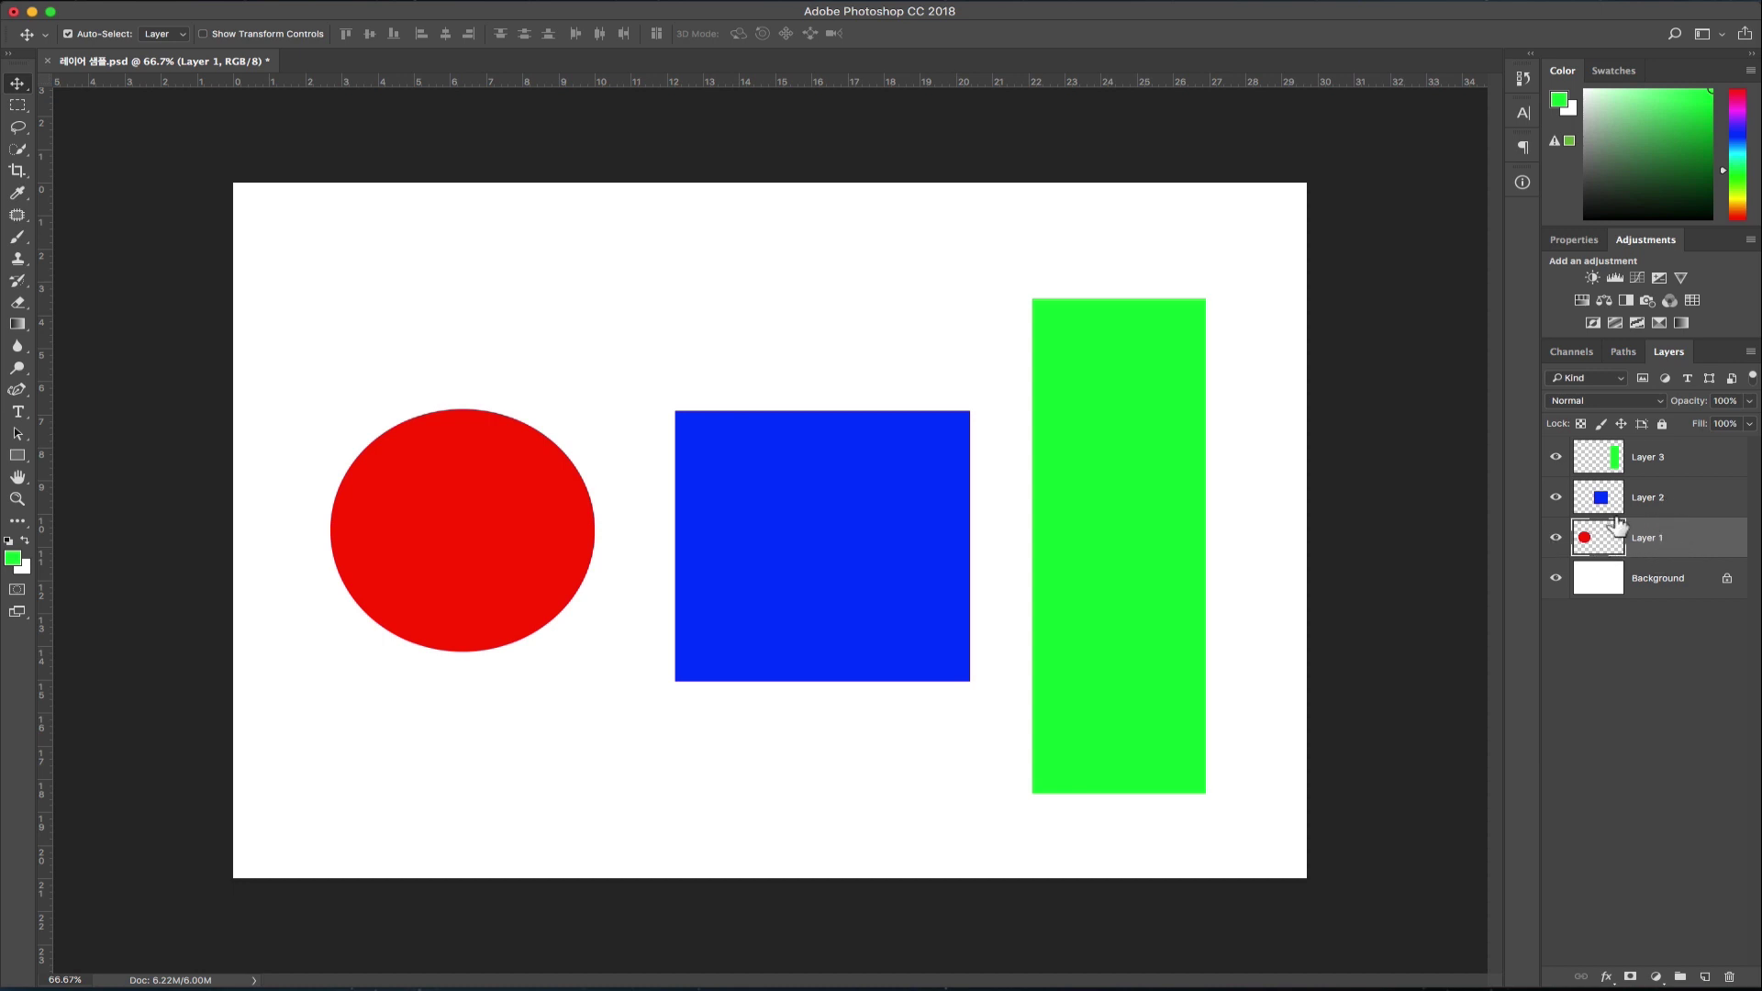
Step: Place Layer 2 below Layer 1, and move the red circle and green rectangle so they overlap the blue square
{"action": "left_click_drag", "start_coordinate": [1657, 499], "coordinate": [1671, 559]}
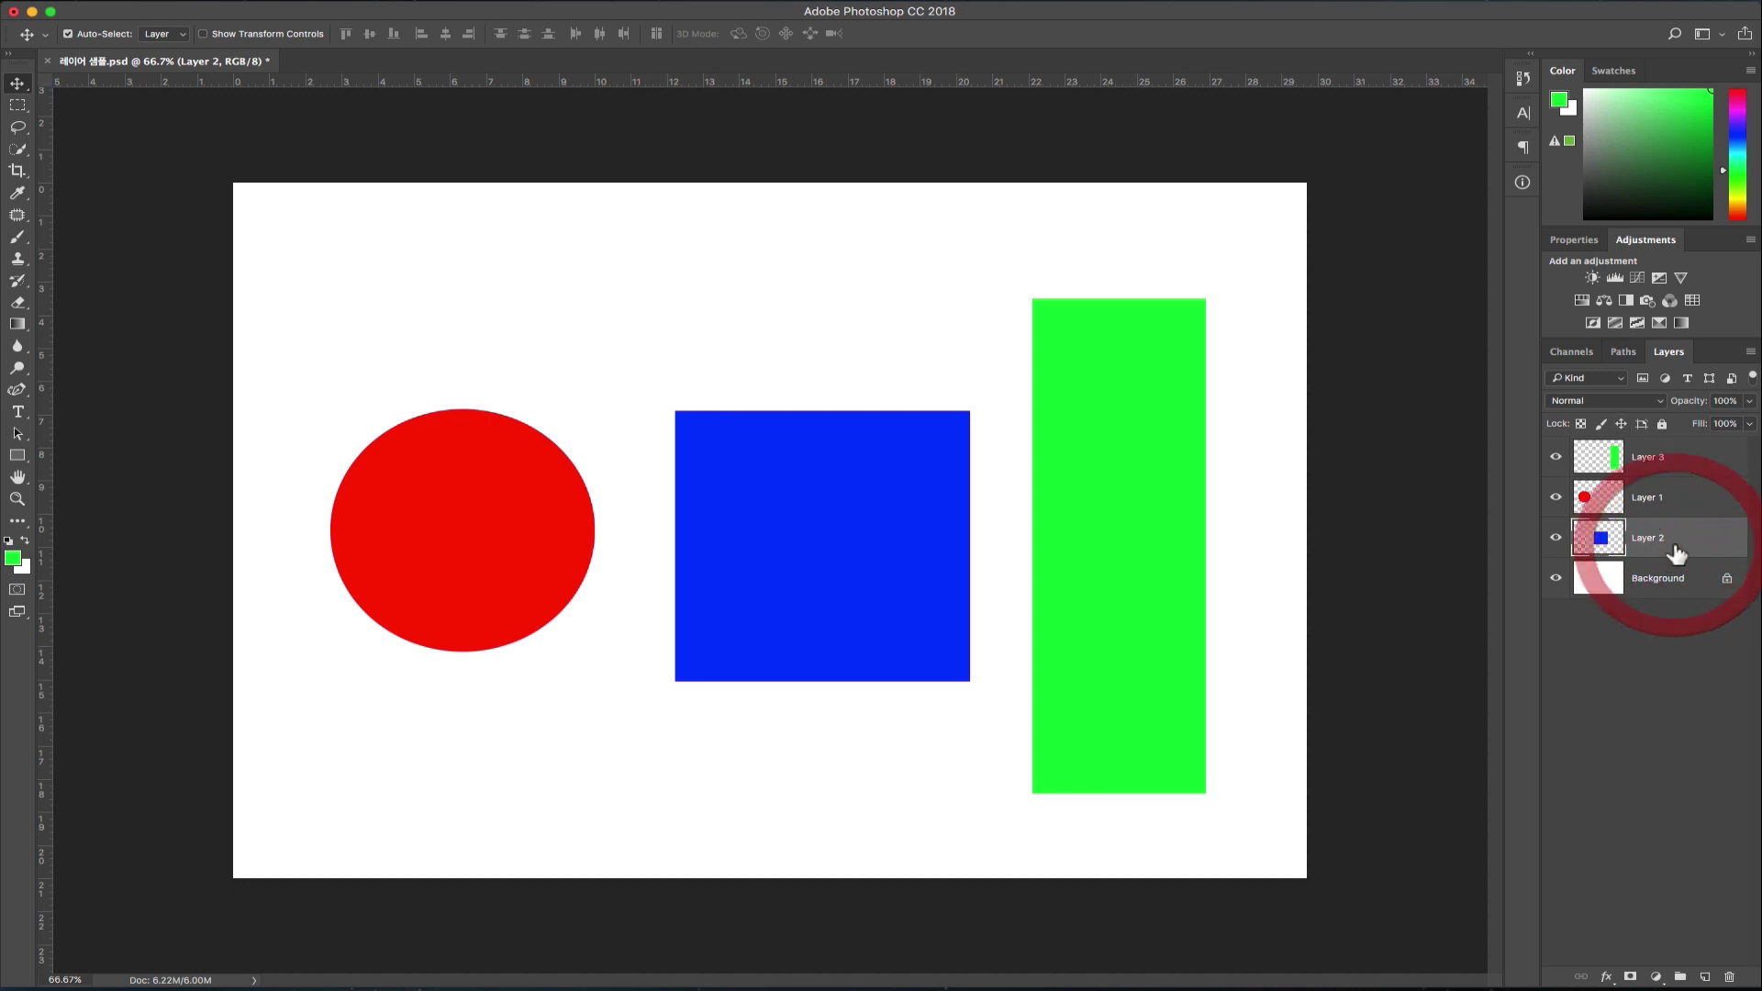
{"action": "left_click", "coordinate": [1661, 497]}
{"action": "left_click_drag", "start_coordinate": [535, 491], "coordinate": [779, 517]}
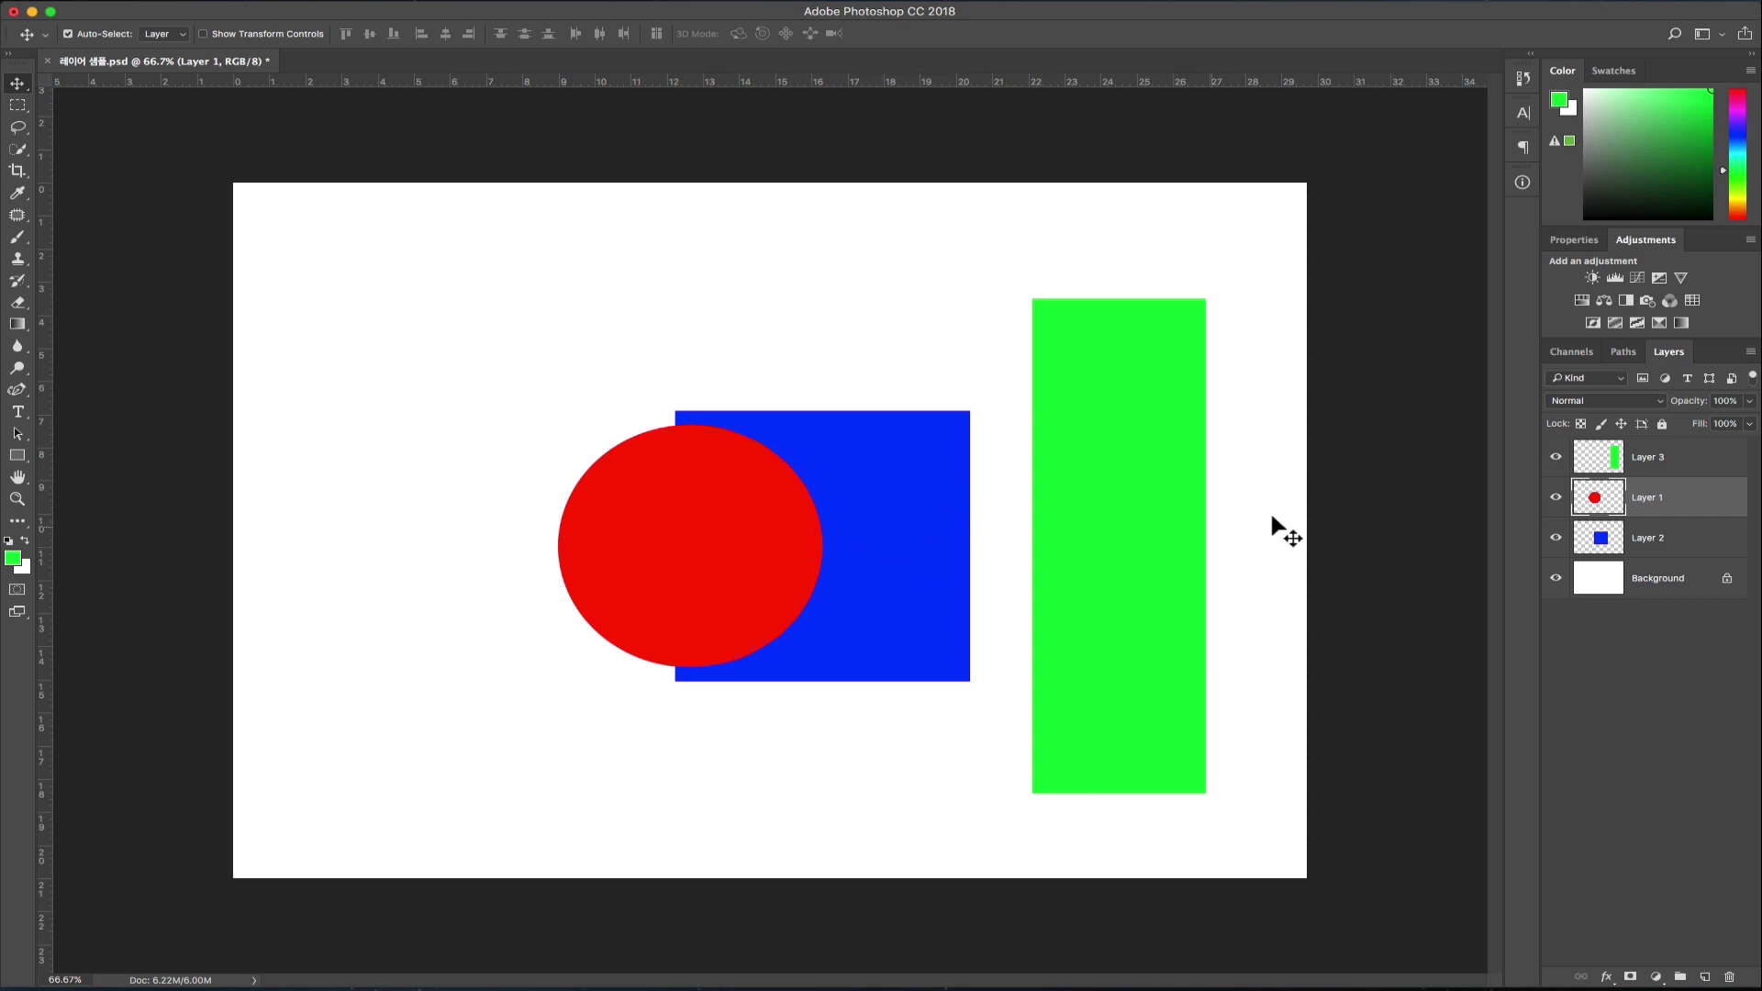
{"action": "left_click", "coordinate": [1656, 459]}
{"action": "left_click_drag", "start_coordinate": [1092, 511], "coordinate": [806, 511]}
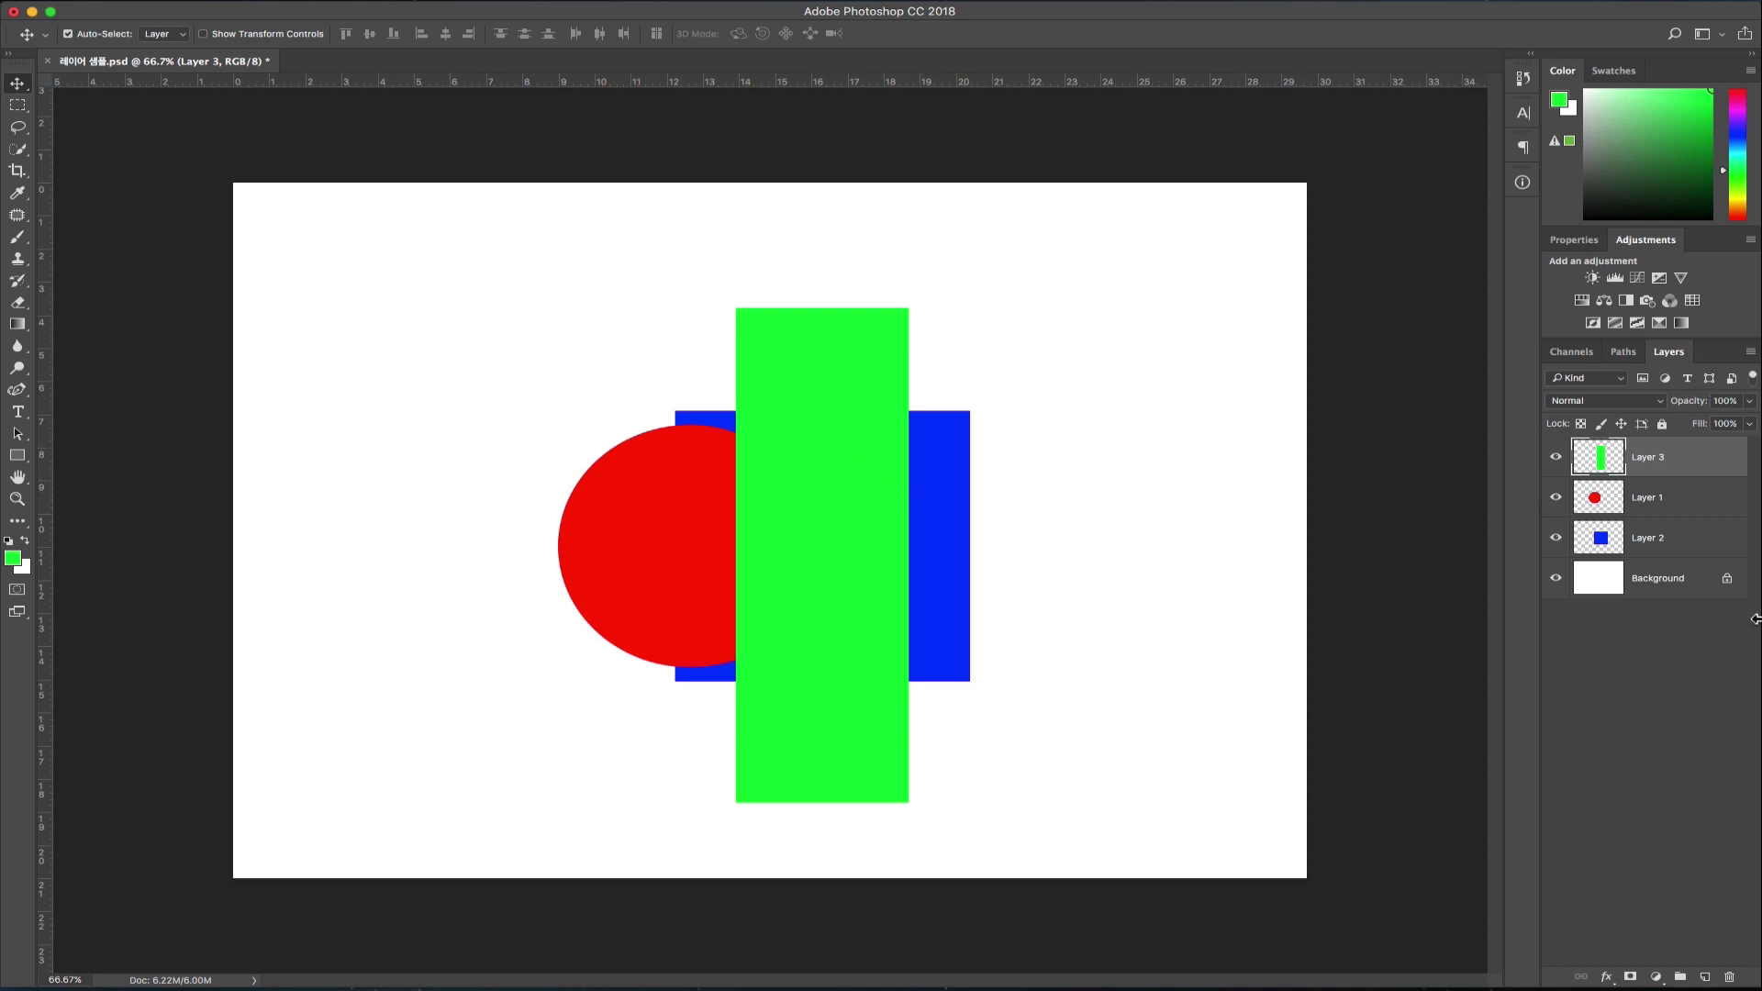
Step: Shift the green rectangle left beneath the other shapes, and restack the layers from the top as Layer 2, Layer 3, Layer 1
{"action": "left_click_drag", "start_coordinate": [1693, 450], "coordinate": [1675, 569]}
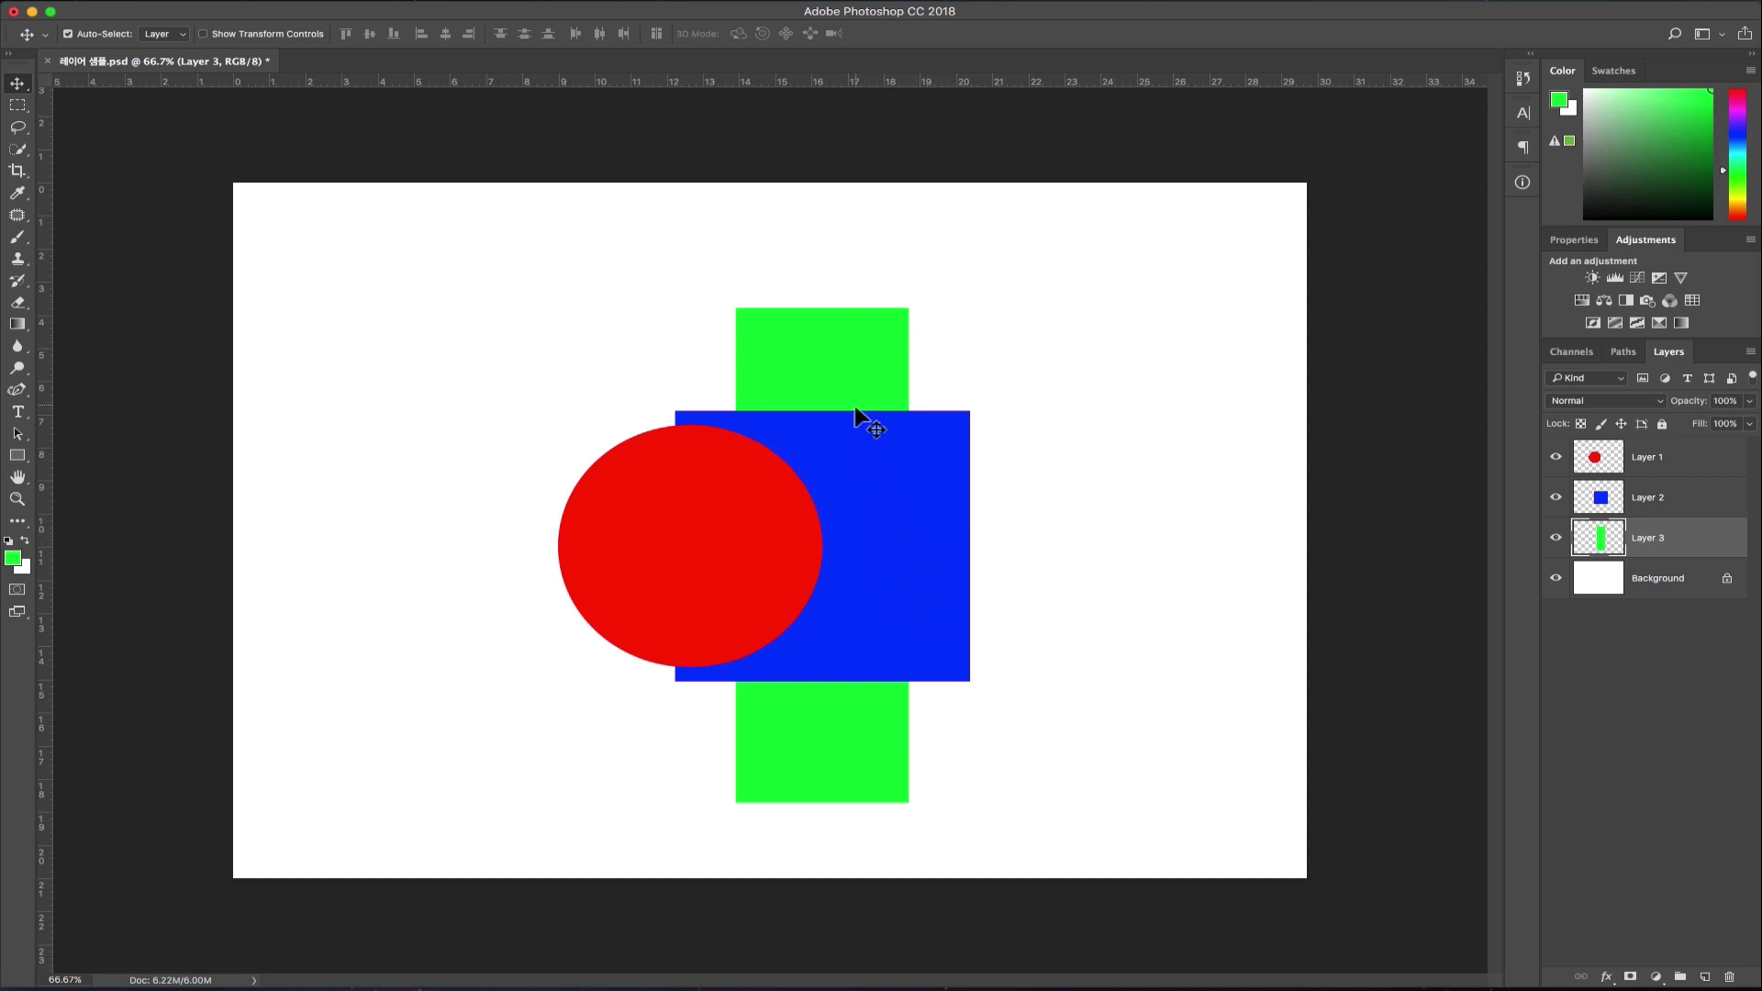
{"action": "left_click_drag", "start_coordinate": [866, 350], "coordinate": [780, 349]}
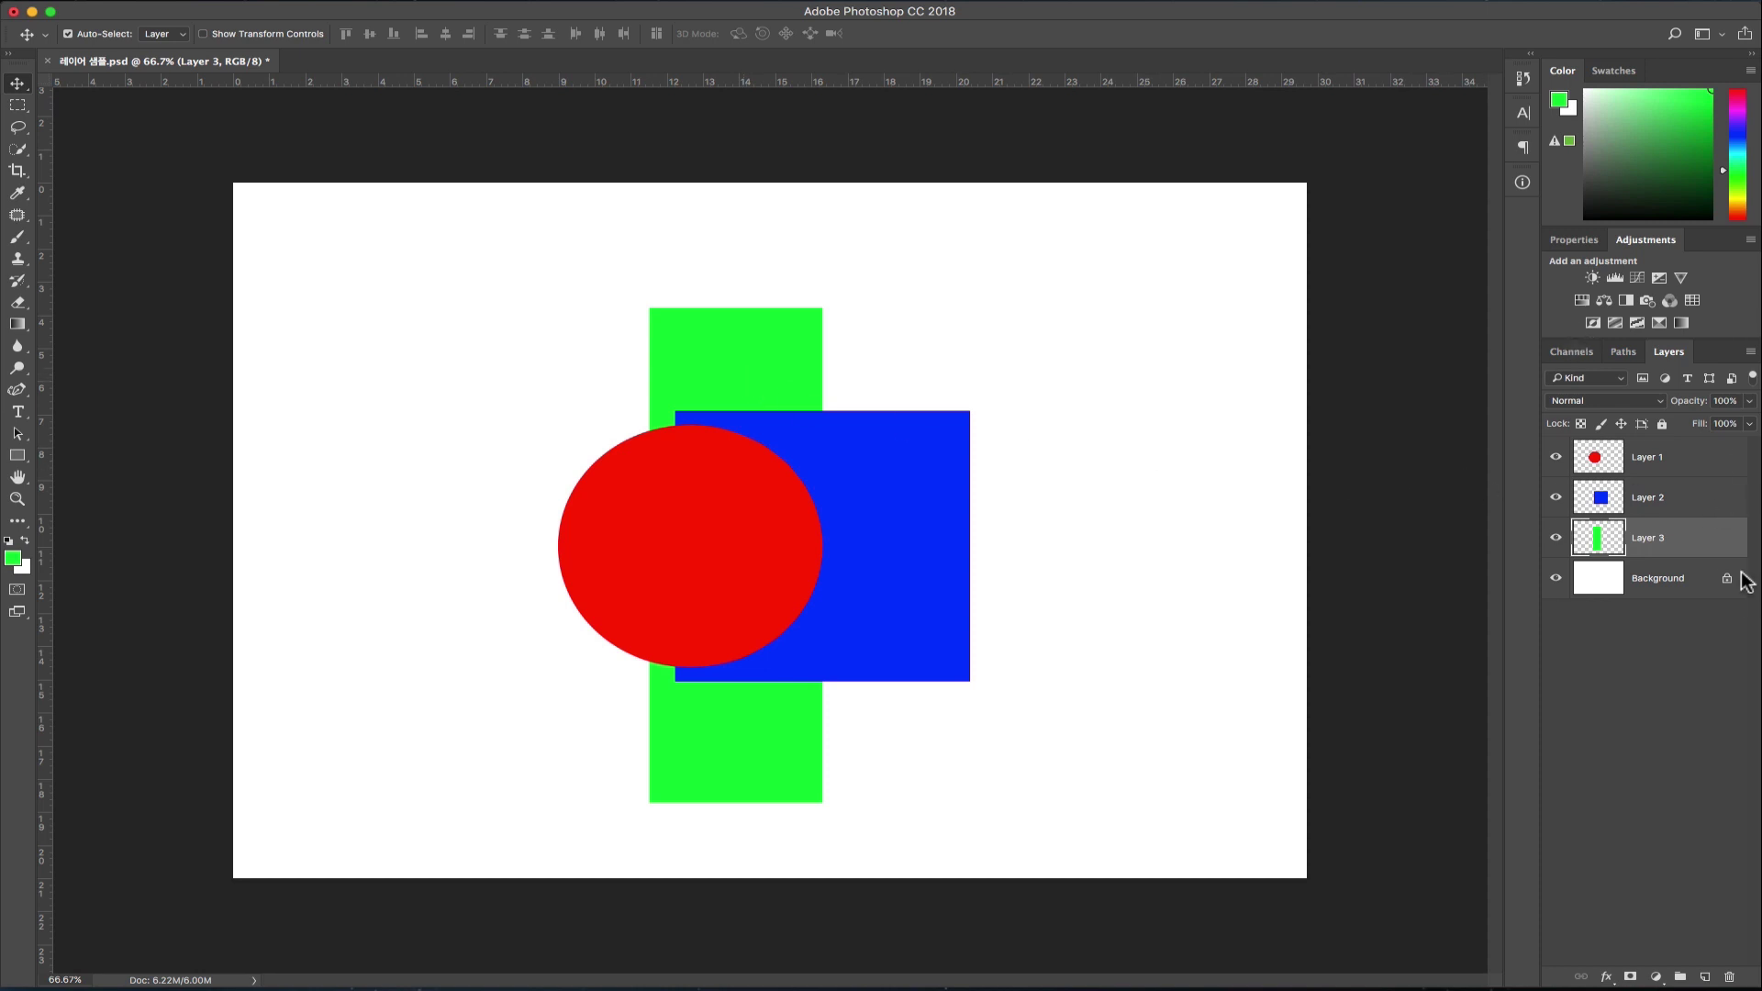
{"action": "left_click_drag", "start_coordinate": [1714, 550], "coordinate": [1693, 459]}
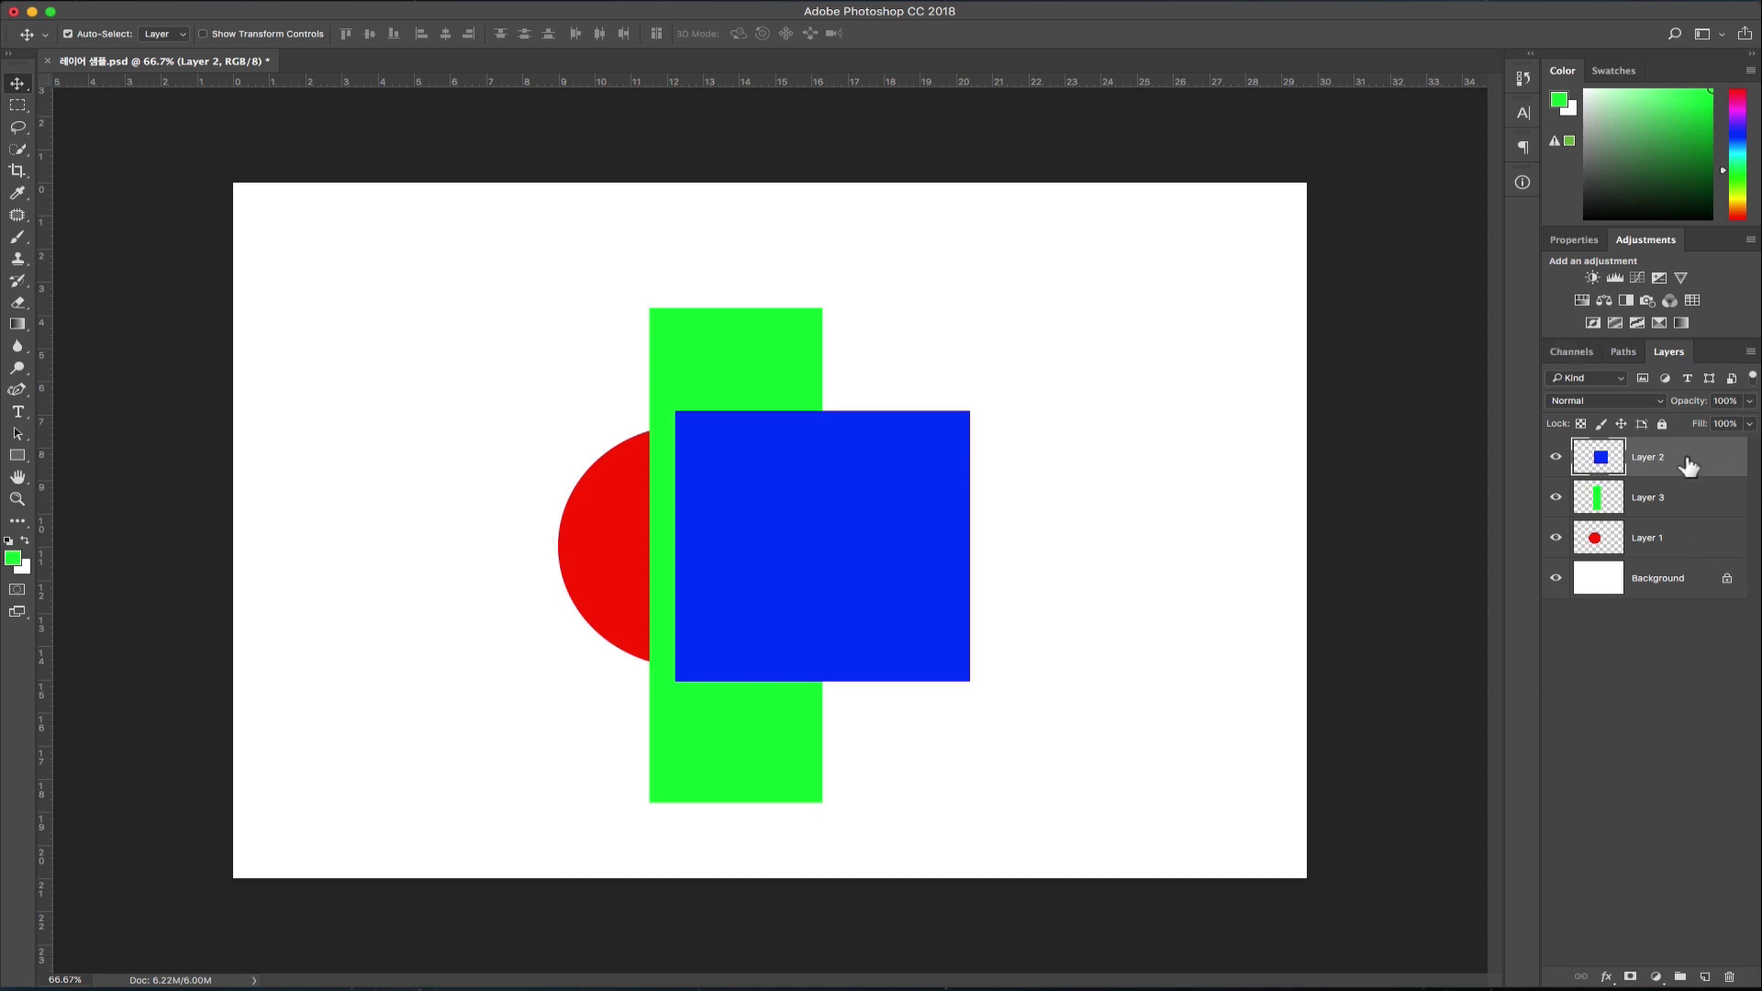
Step: Toggle the visibility of Layer 2 off and on repeatedly, leaving the blue square shown
{"action": "left_click", "coordinate": [1555, 461]}
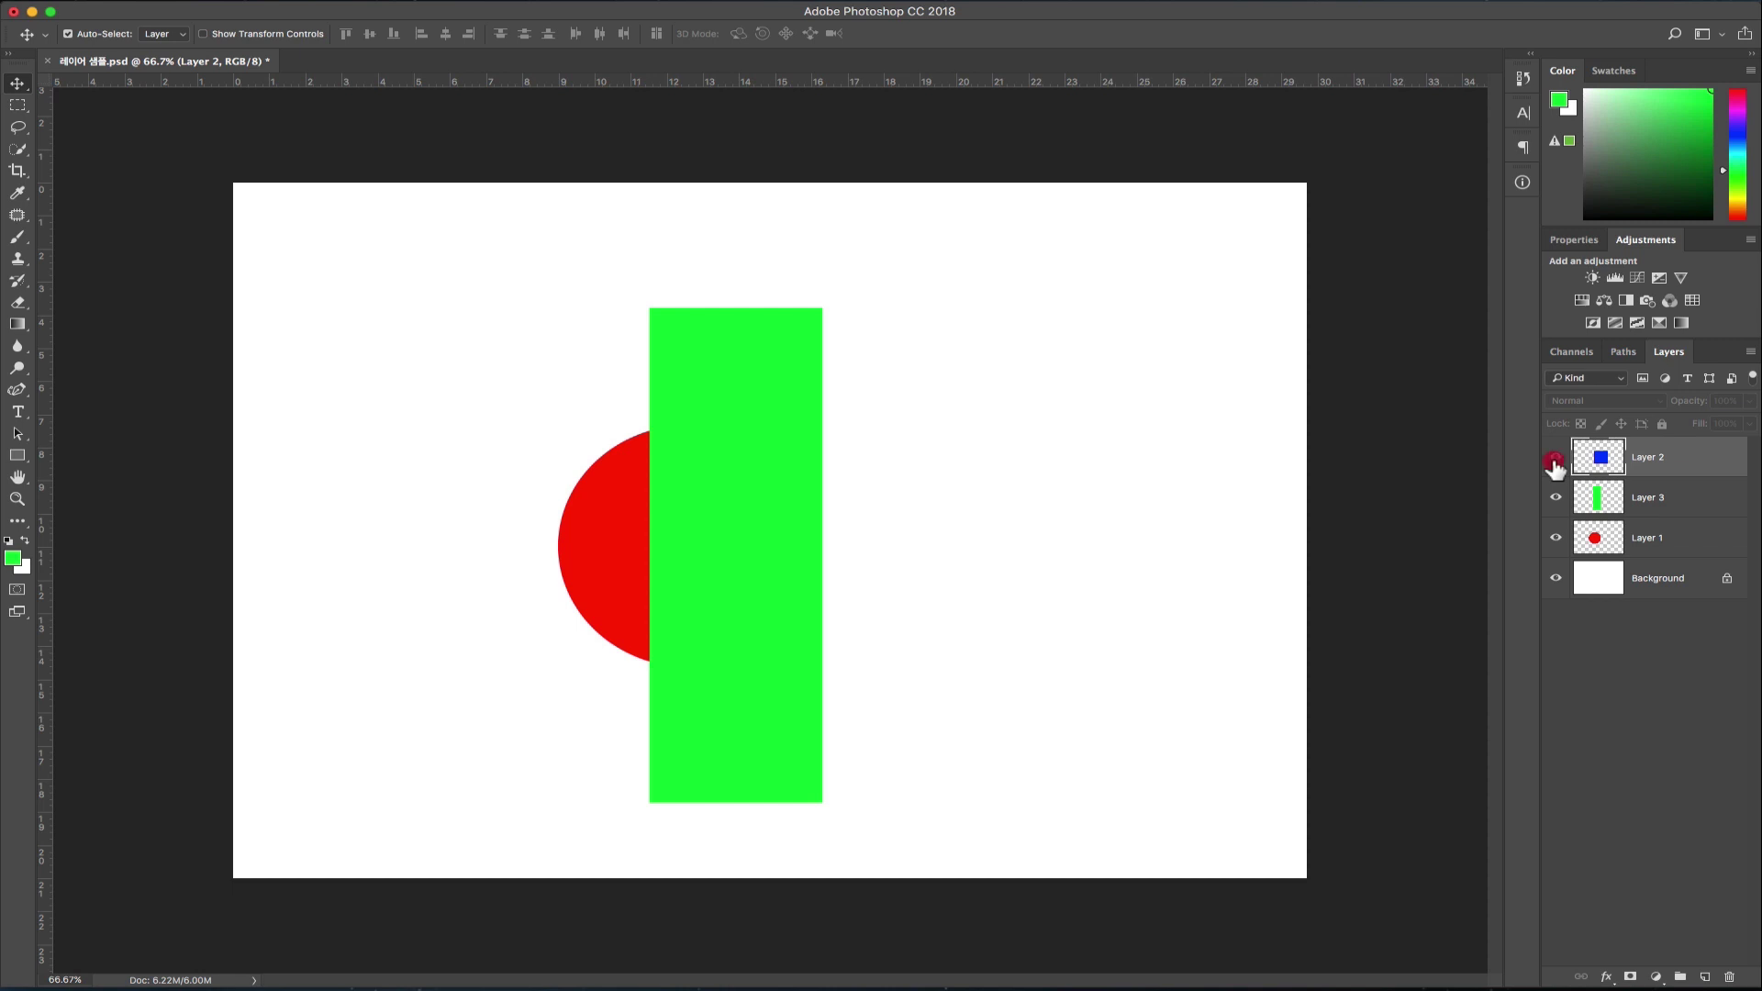
{"action": "left_click", "coordinate": [1554, 463]}
{"action": "left_click", "coordinate": [1555, 464]}
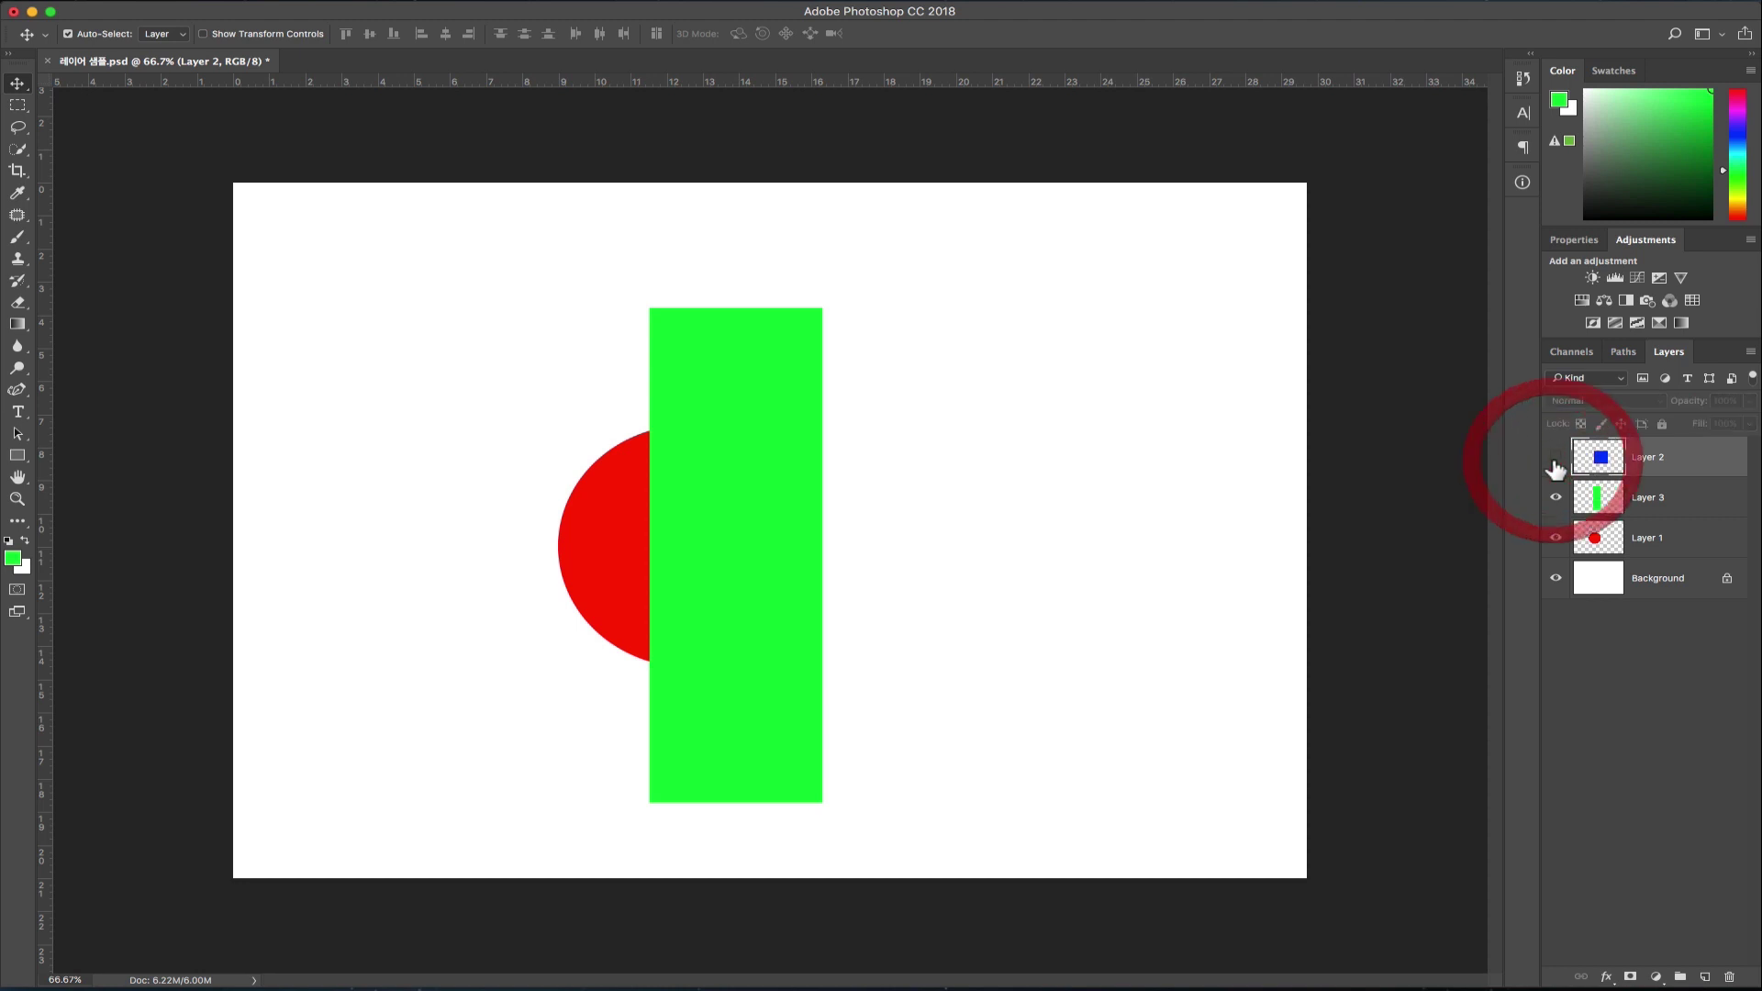
{"action": "left_click", "coordinate": [1555, 463]}
{"action": "left_click", "coordinate": [1555, 463]}
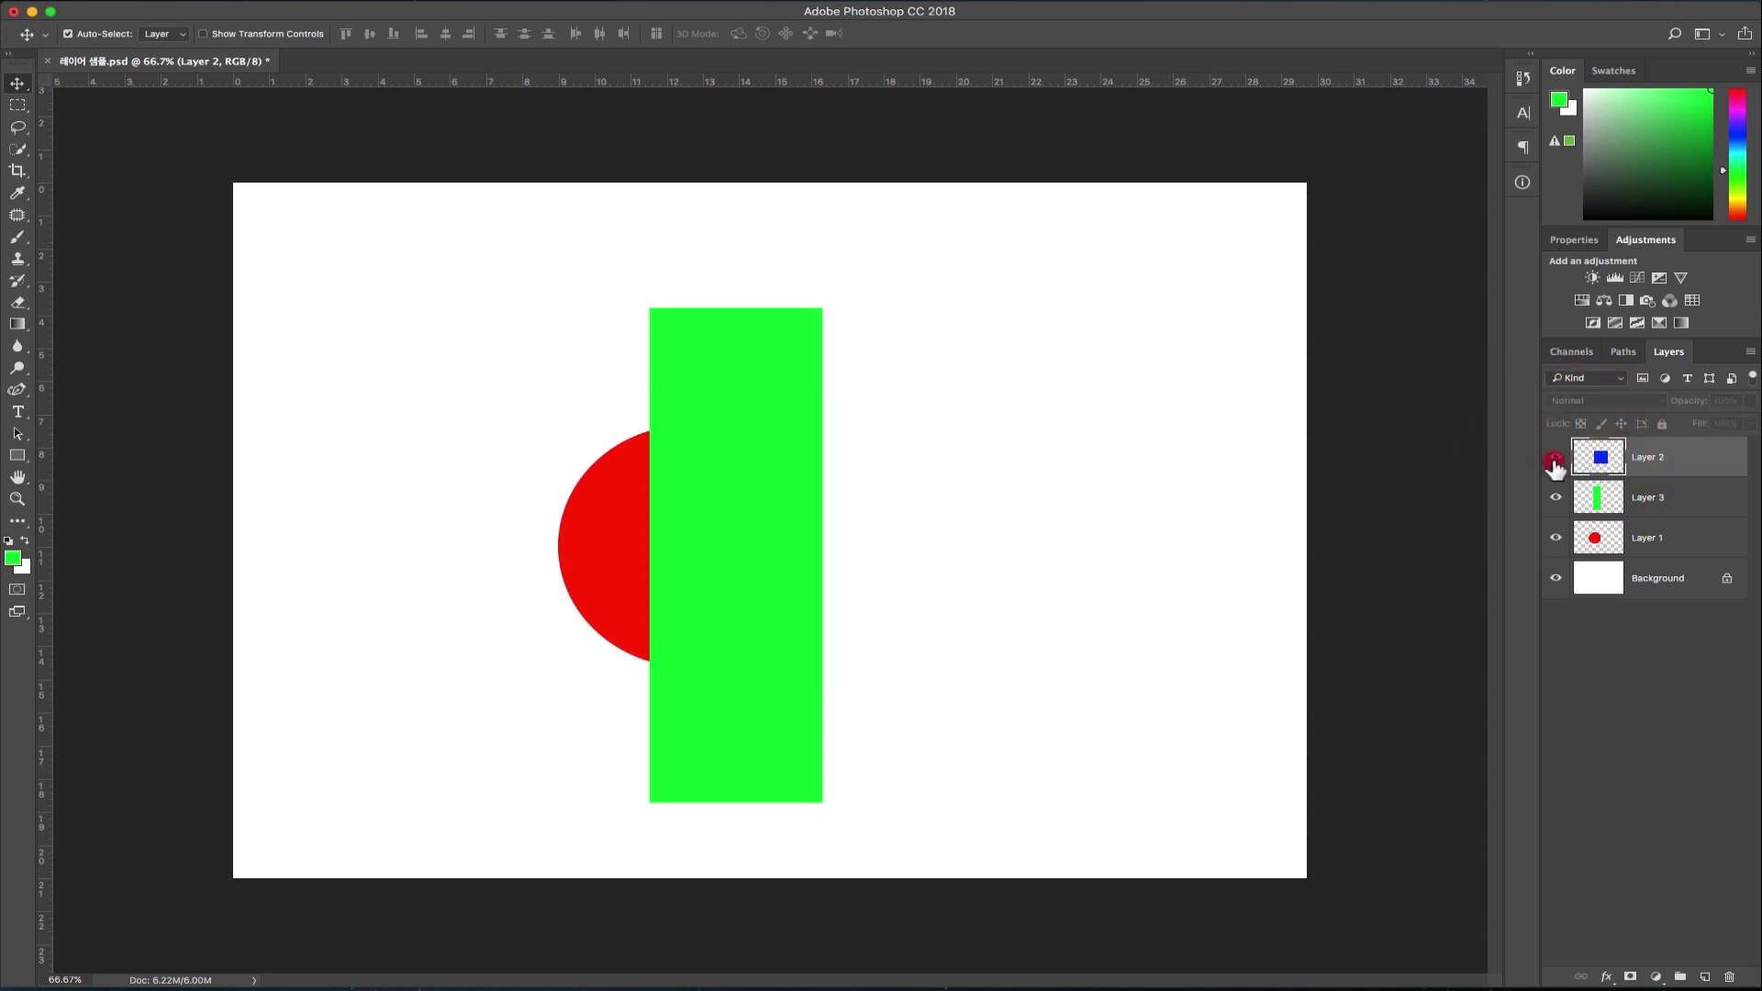
{"action": "left_click", "coordinate": [1555, 463]}
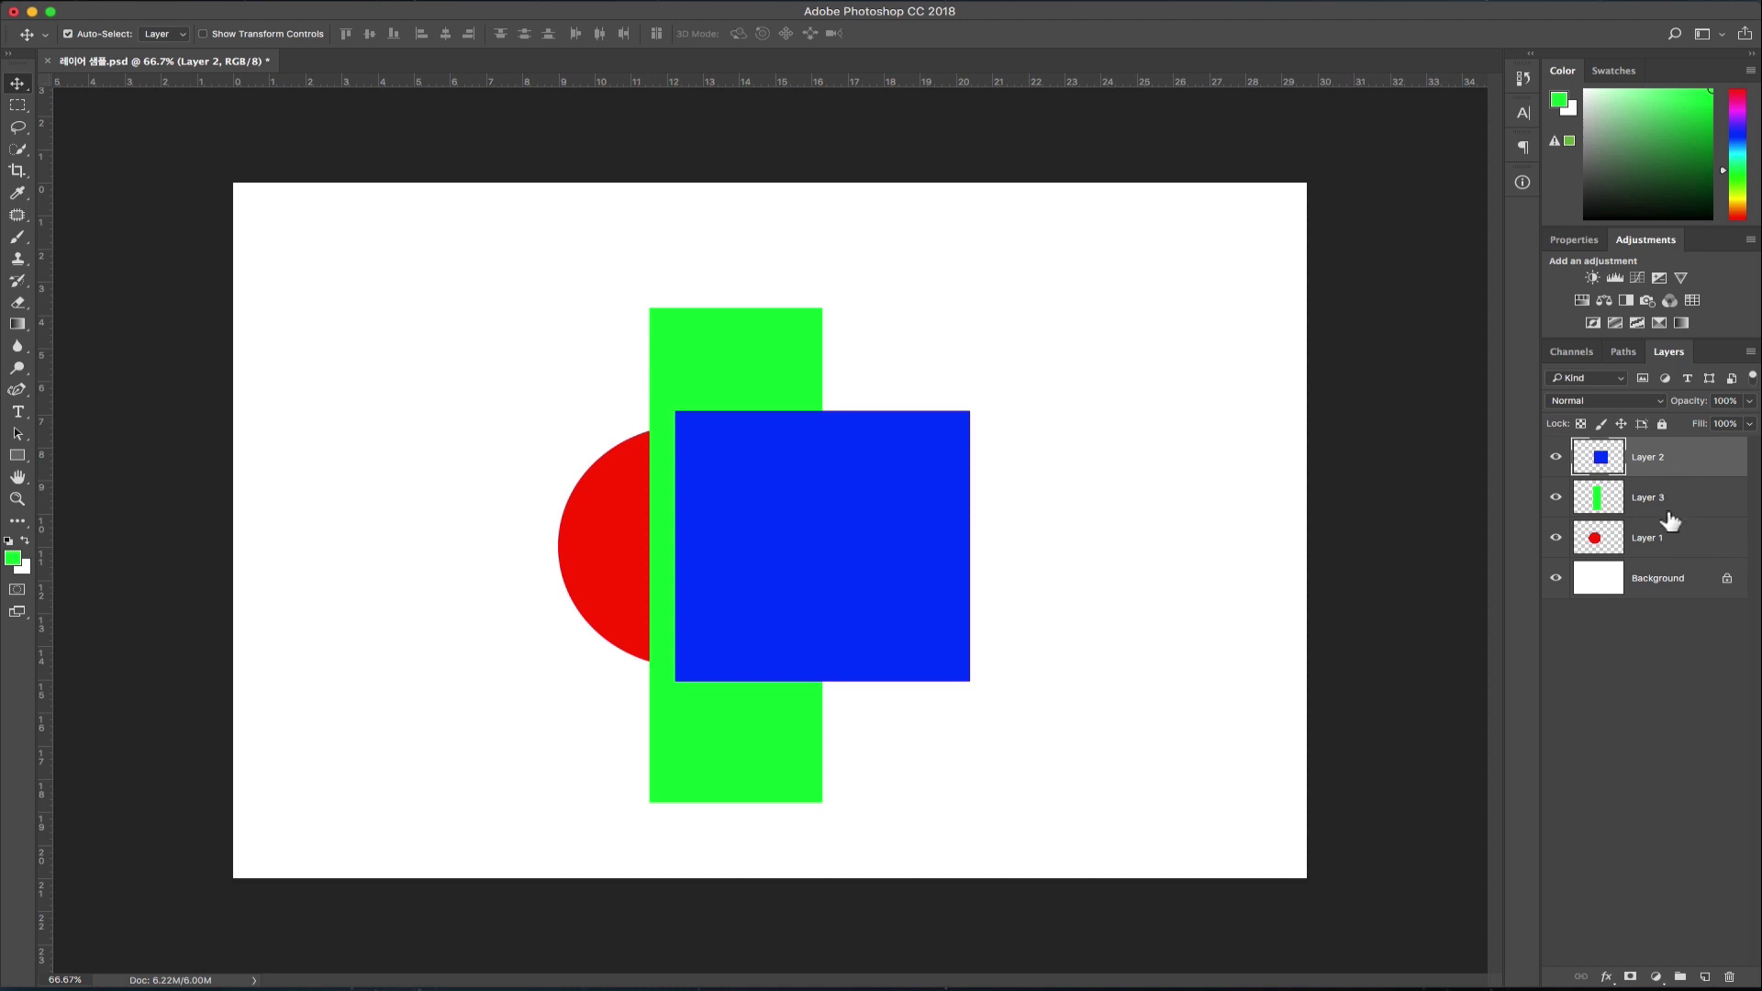
Step: Hide Layer 2 and Layer 3 so only the red circle shows, and turn both layers back on
{"action": "left_click", "coordinate": [1555, 457]}
{"action": "left_click", "coordinate": [1556, 500]}
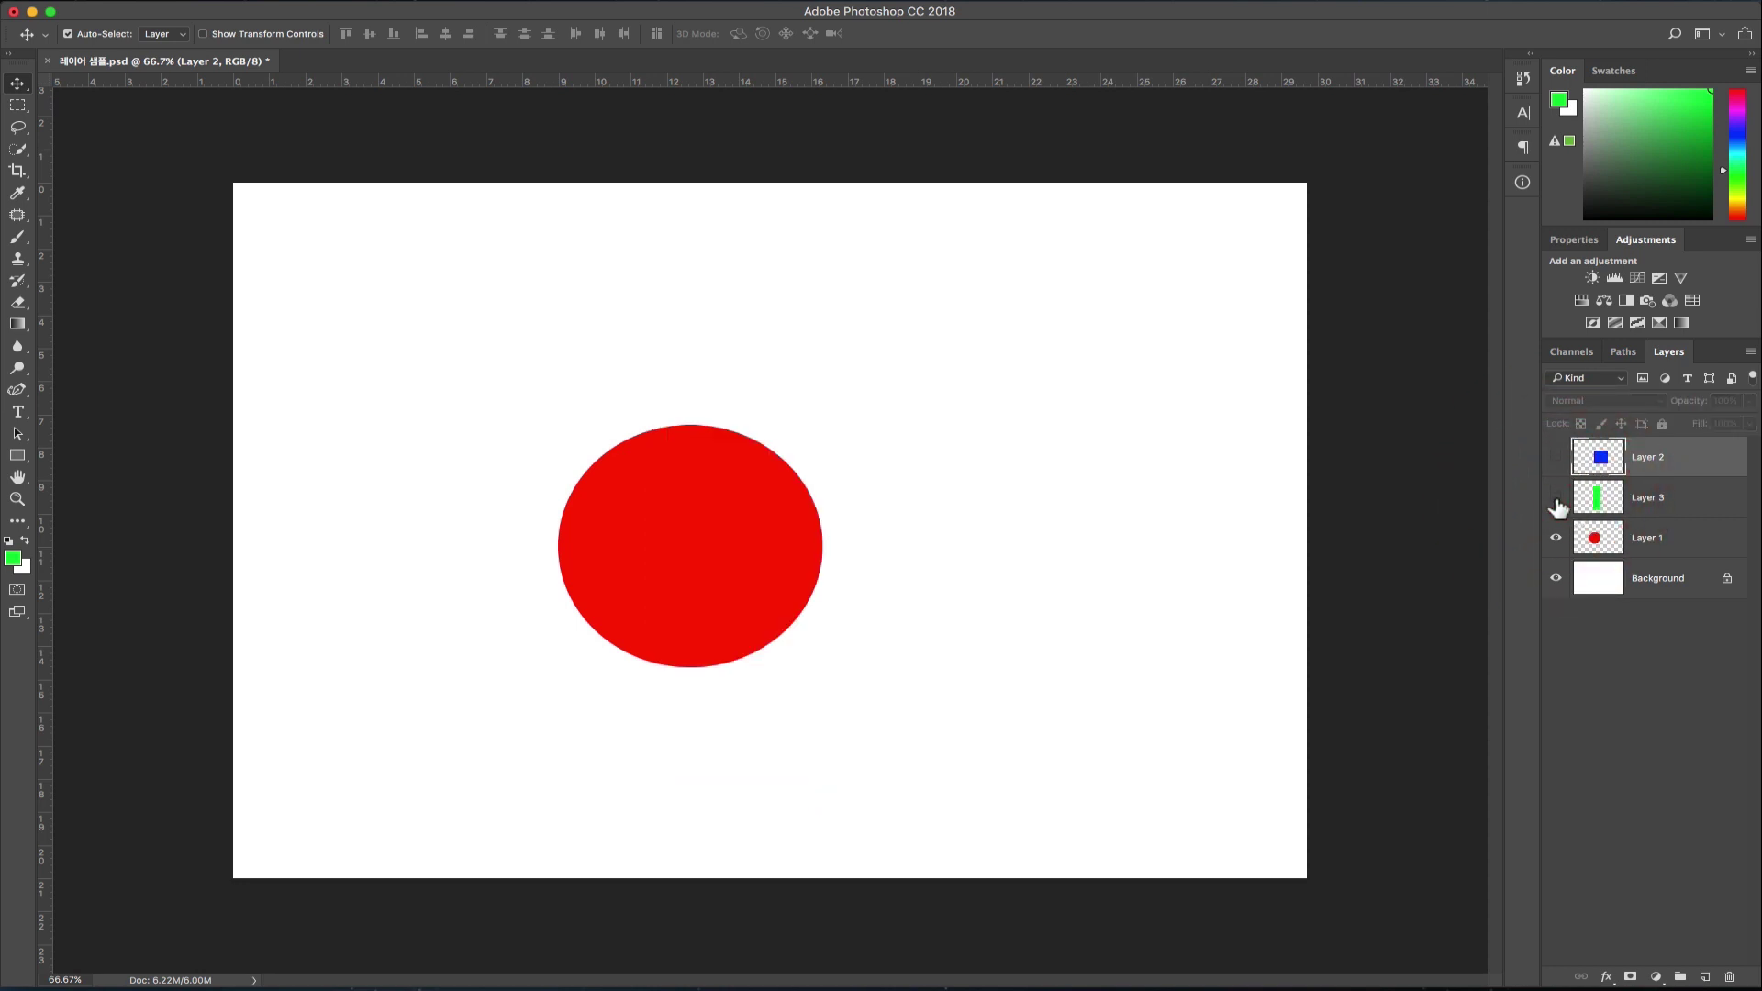
{"action": "left_click", "coordinate": [1556, 500]}
{"action": "left_click", "coordinate": [1557, 459]}
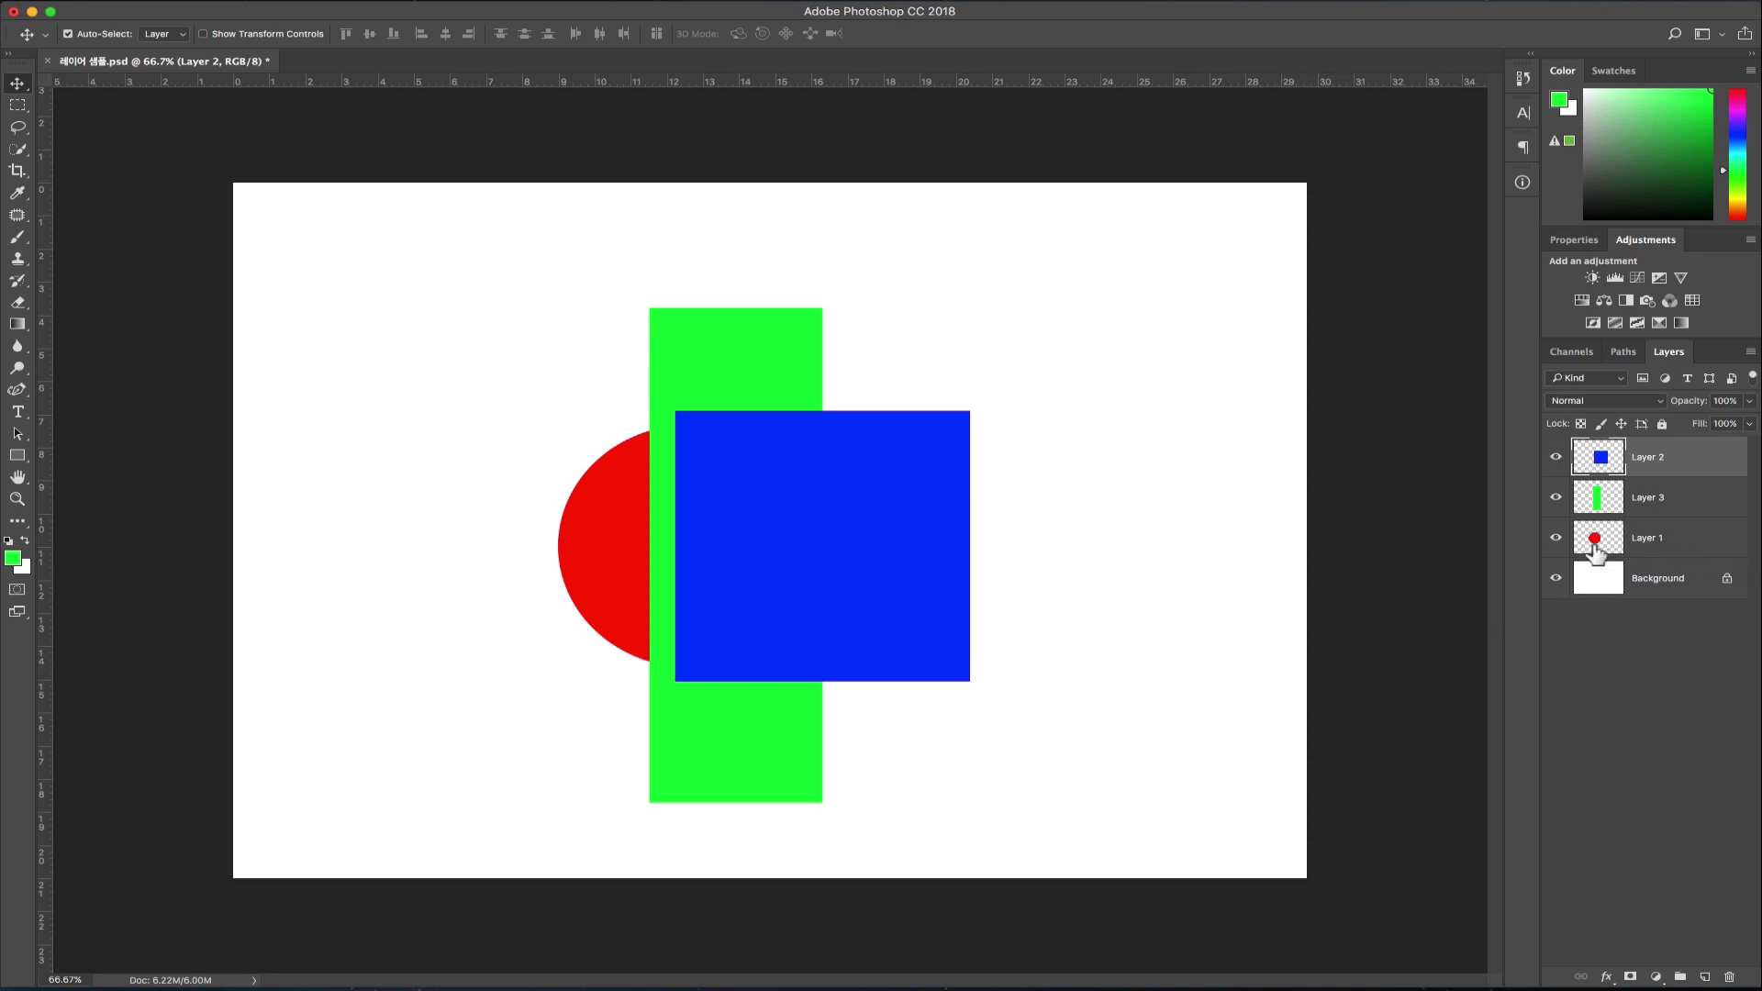
Step: Select Layer 2, Layer 3 and Layer 1 together, delete them, and undo the deletion
{"action": "left_click", "coordinate": [1659, 542], "text": "shift"}
{"action": "left_click_drag", "start_coordinate": [1659, 541], "coordinate": [1728, 980]}
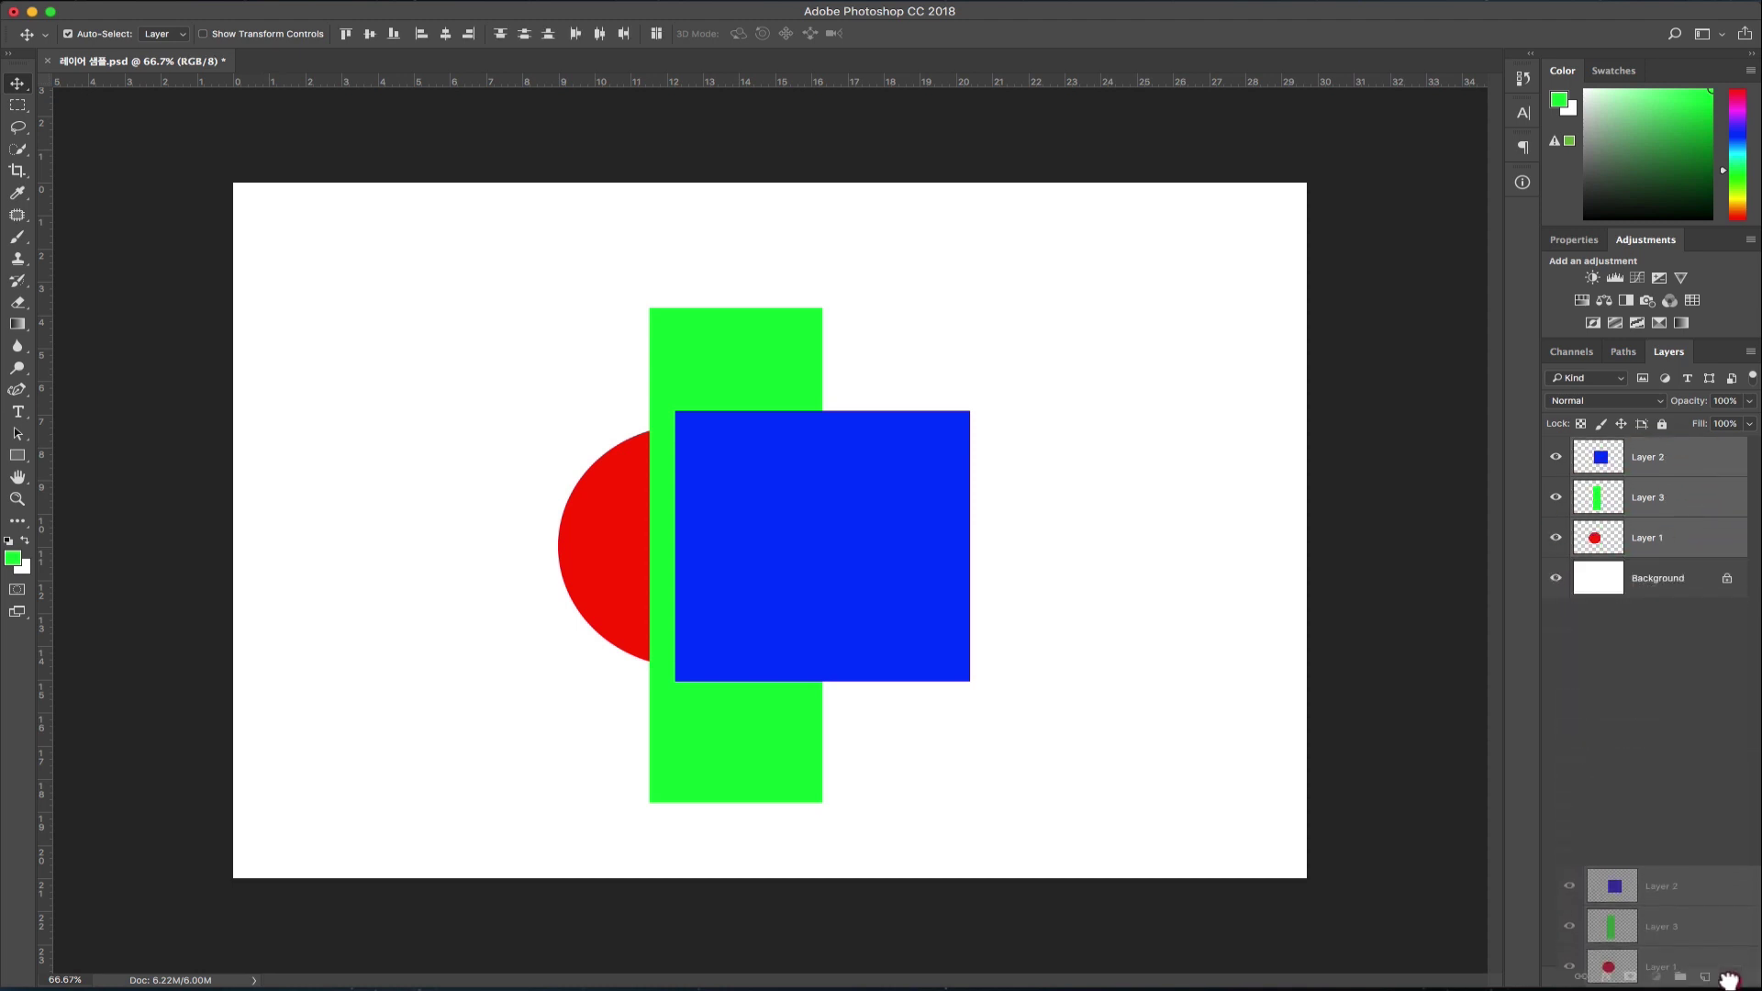
{"action": "left_click_drag", "start_coordinate": [1728, 980], "coordinate": [1671, 538]}
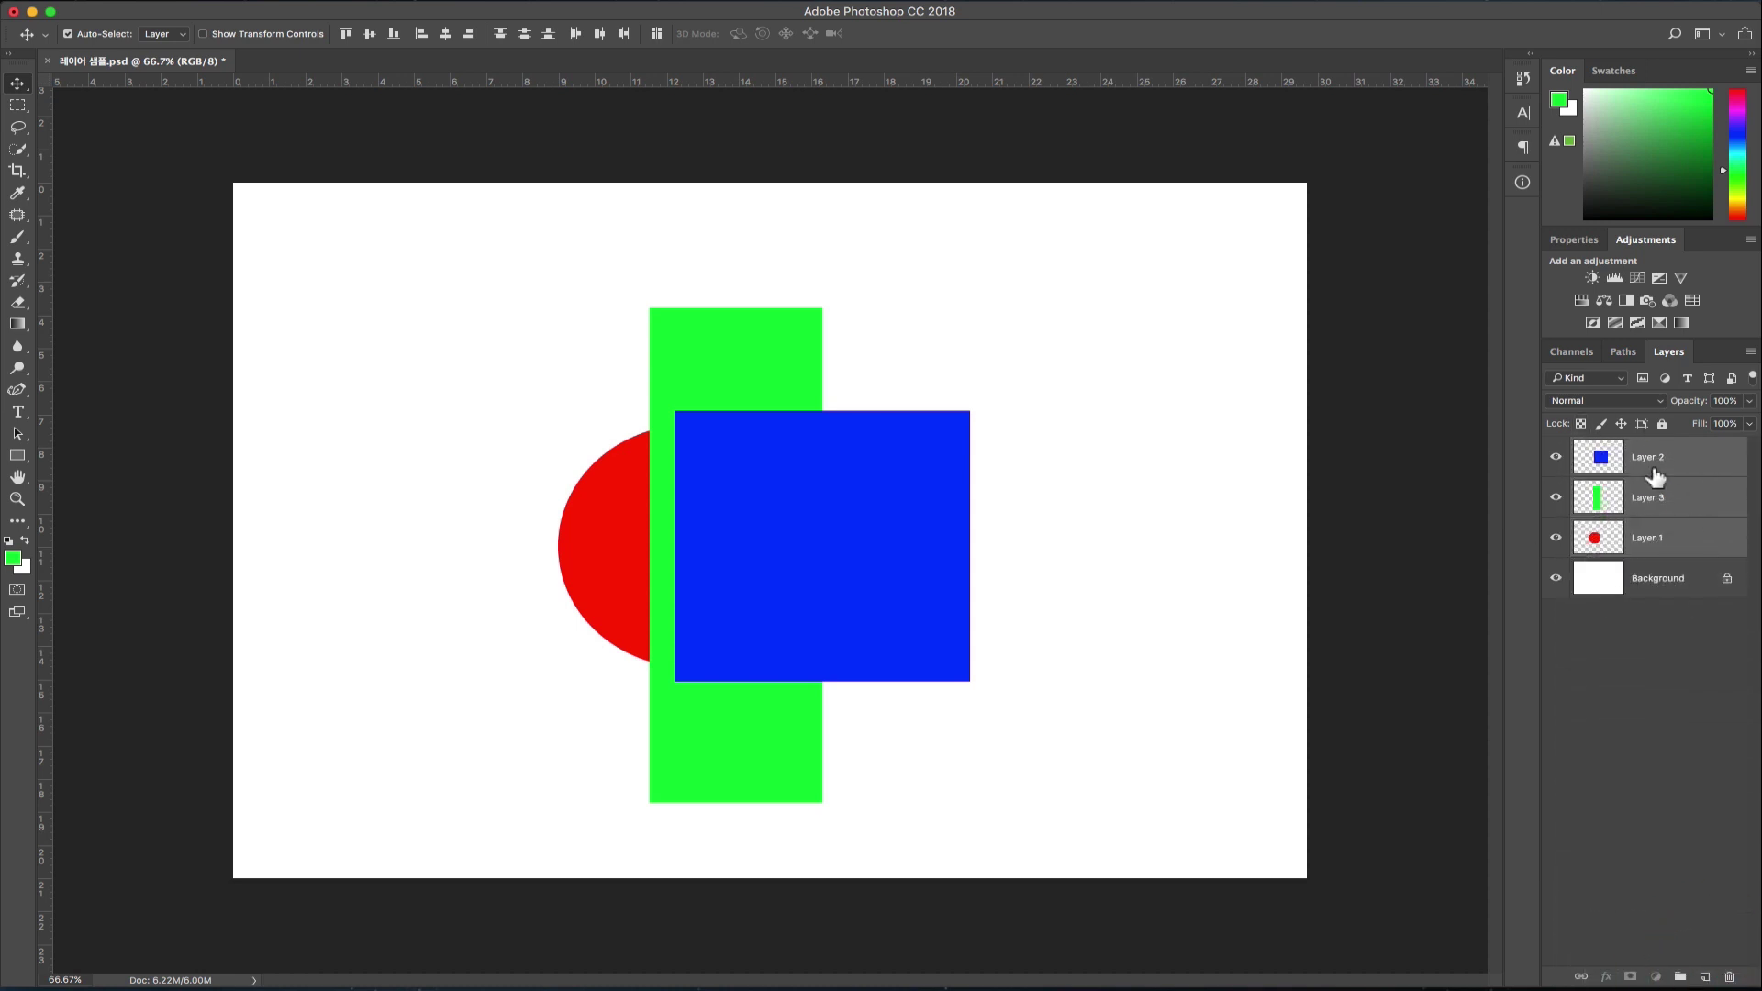
{"action": "key", "text": "Delete"}
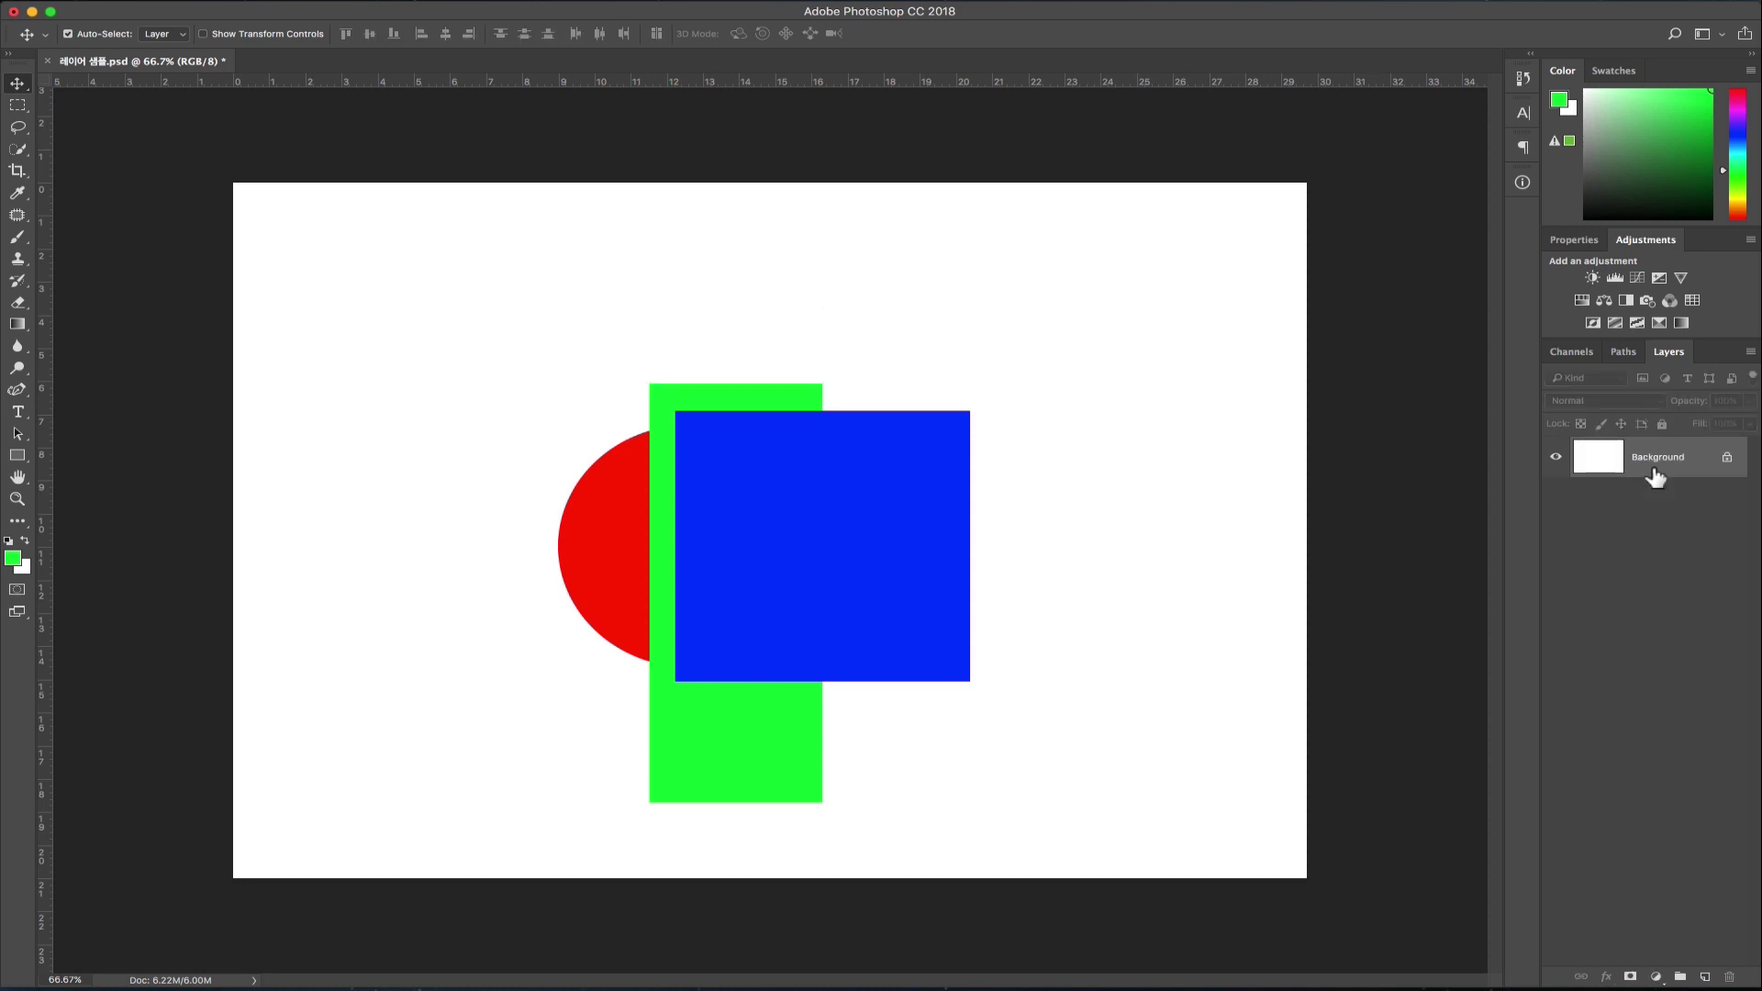
{"action": "key", "text": "super+z"}
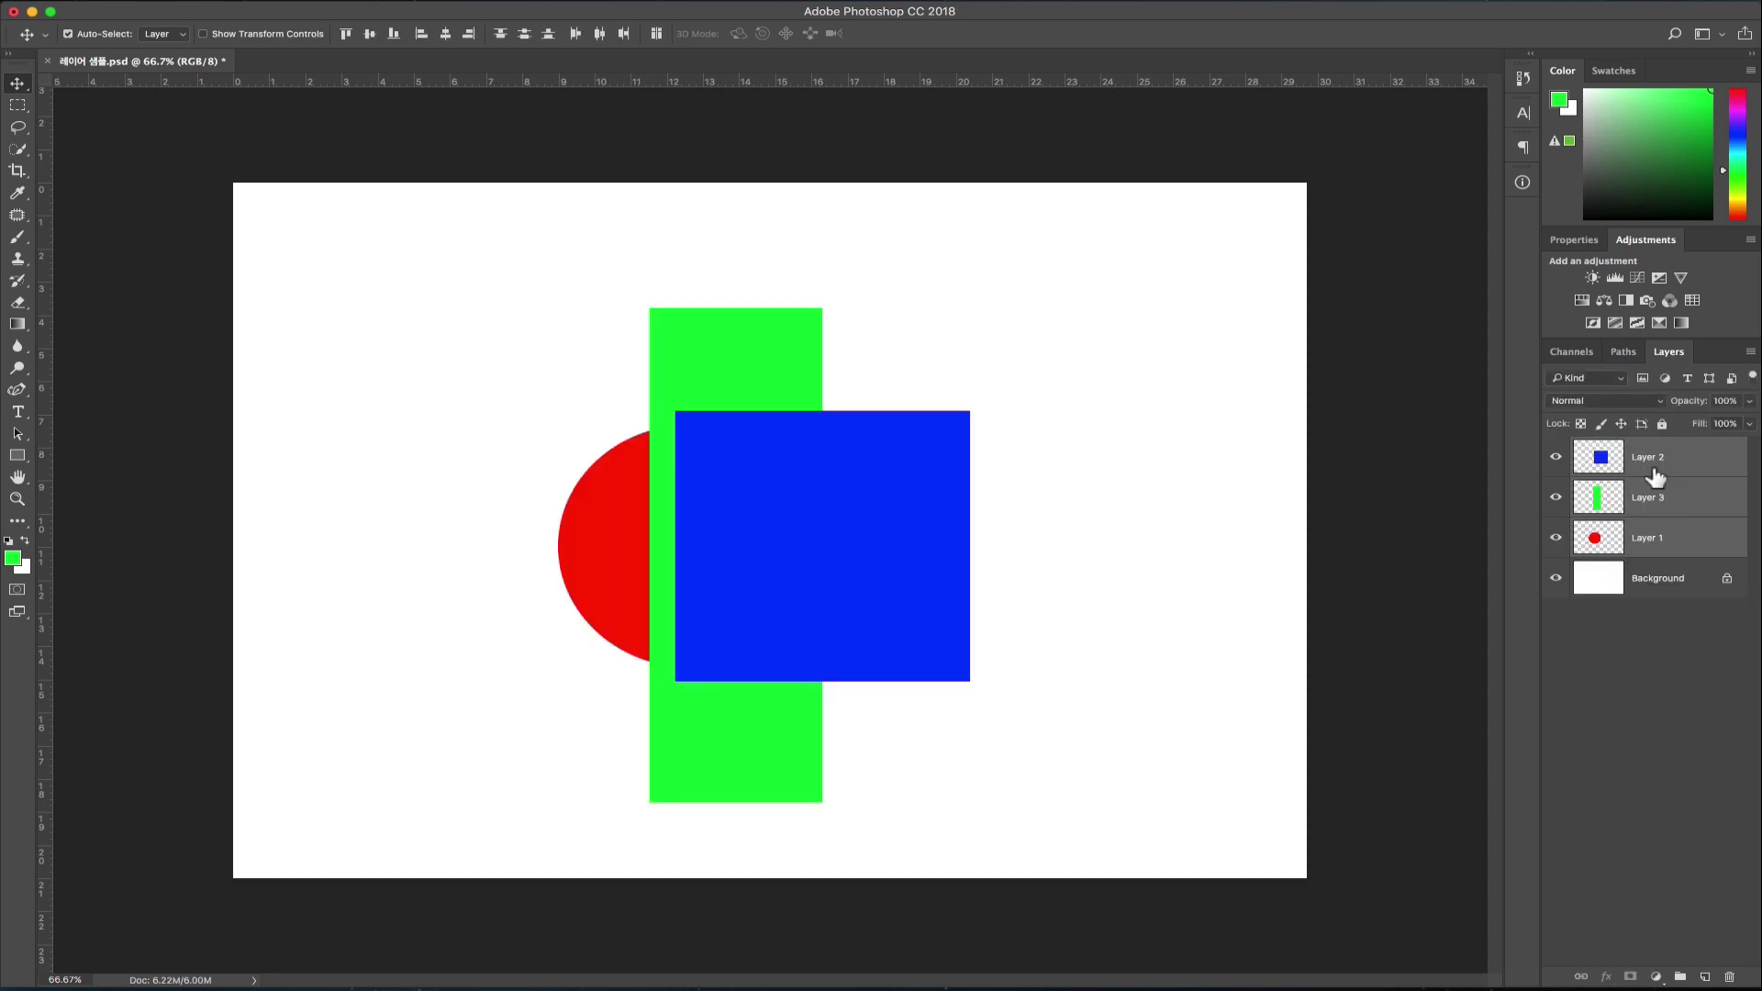
Step: Delete the three selected shape layers by moving them to the trash, and undo the deletion
{"action": "left_click", "coordinate": [1683, 509]}
{"action": "left_click_drag", "start_coordinate": [1684, 512], "coordinate": [1729, 980]}
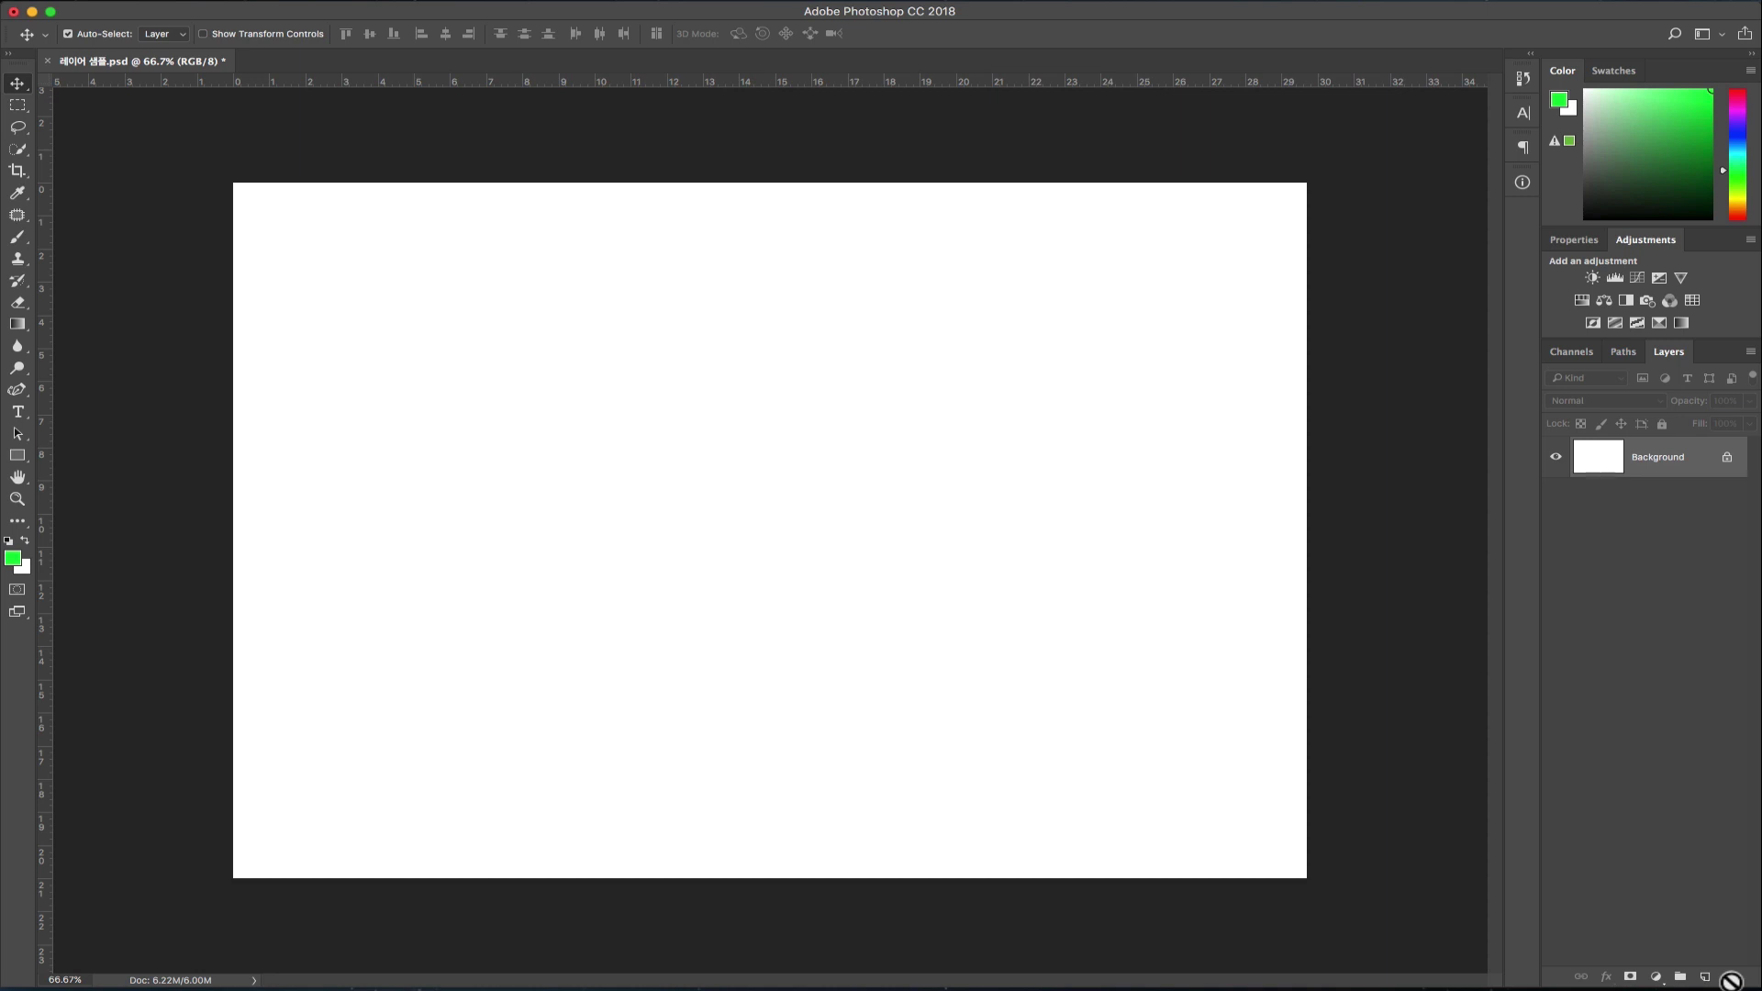
{"action": "key", "text": "super+z"}
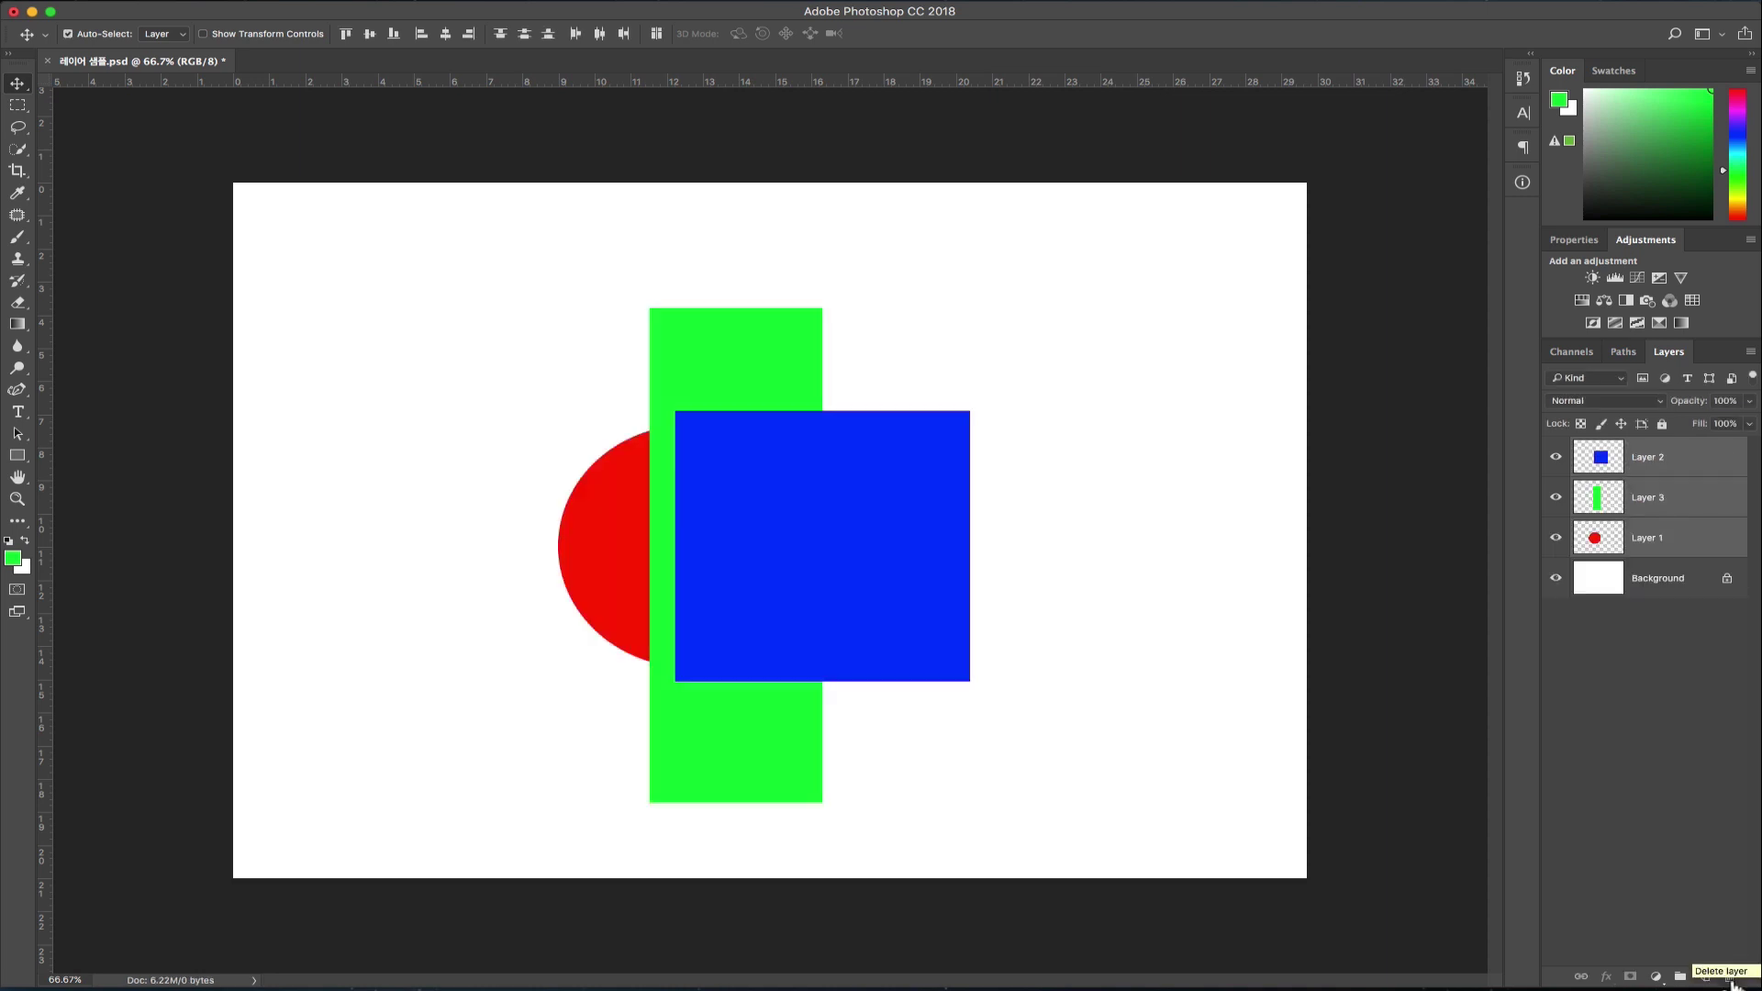
Step: Make the three shape layers active one at a time, ending with Layer 2 as the active layer
{"action": "left_click", "coordinate": [1675, 475]}
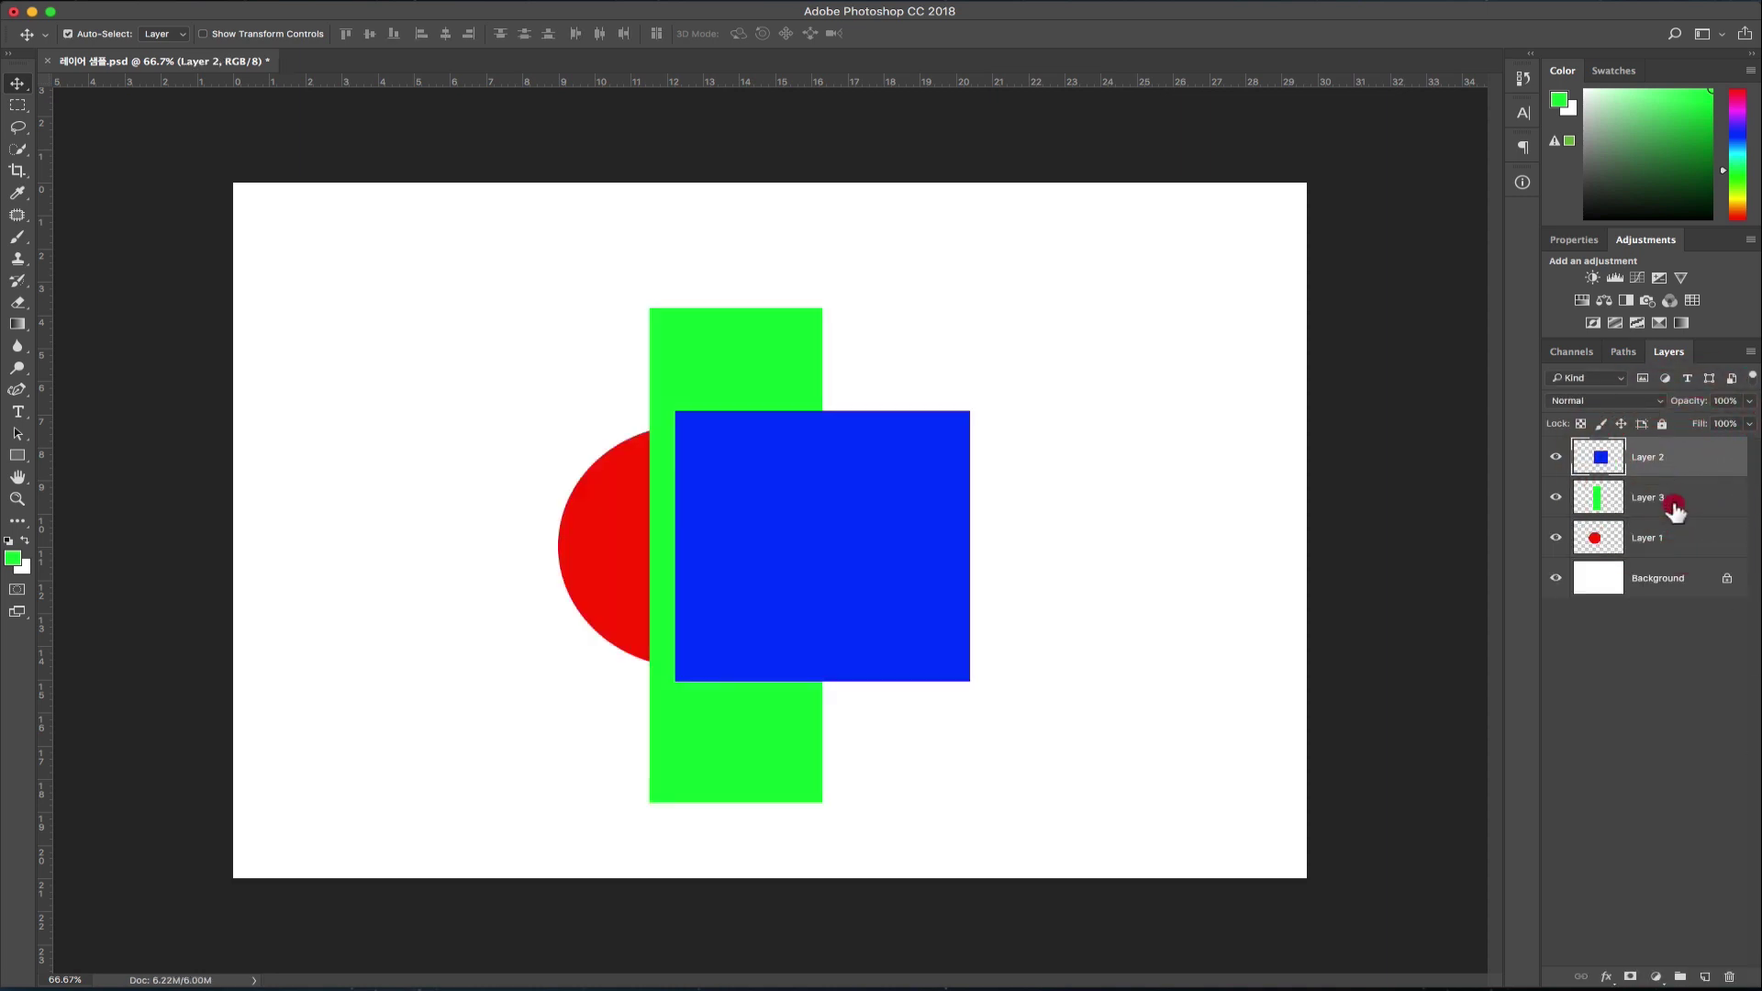
{"action": "left_click", "coordinate": [1672, 541]}
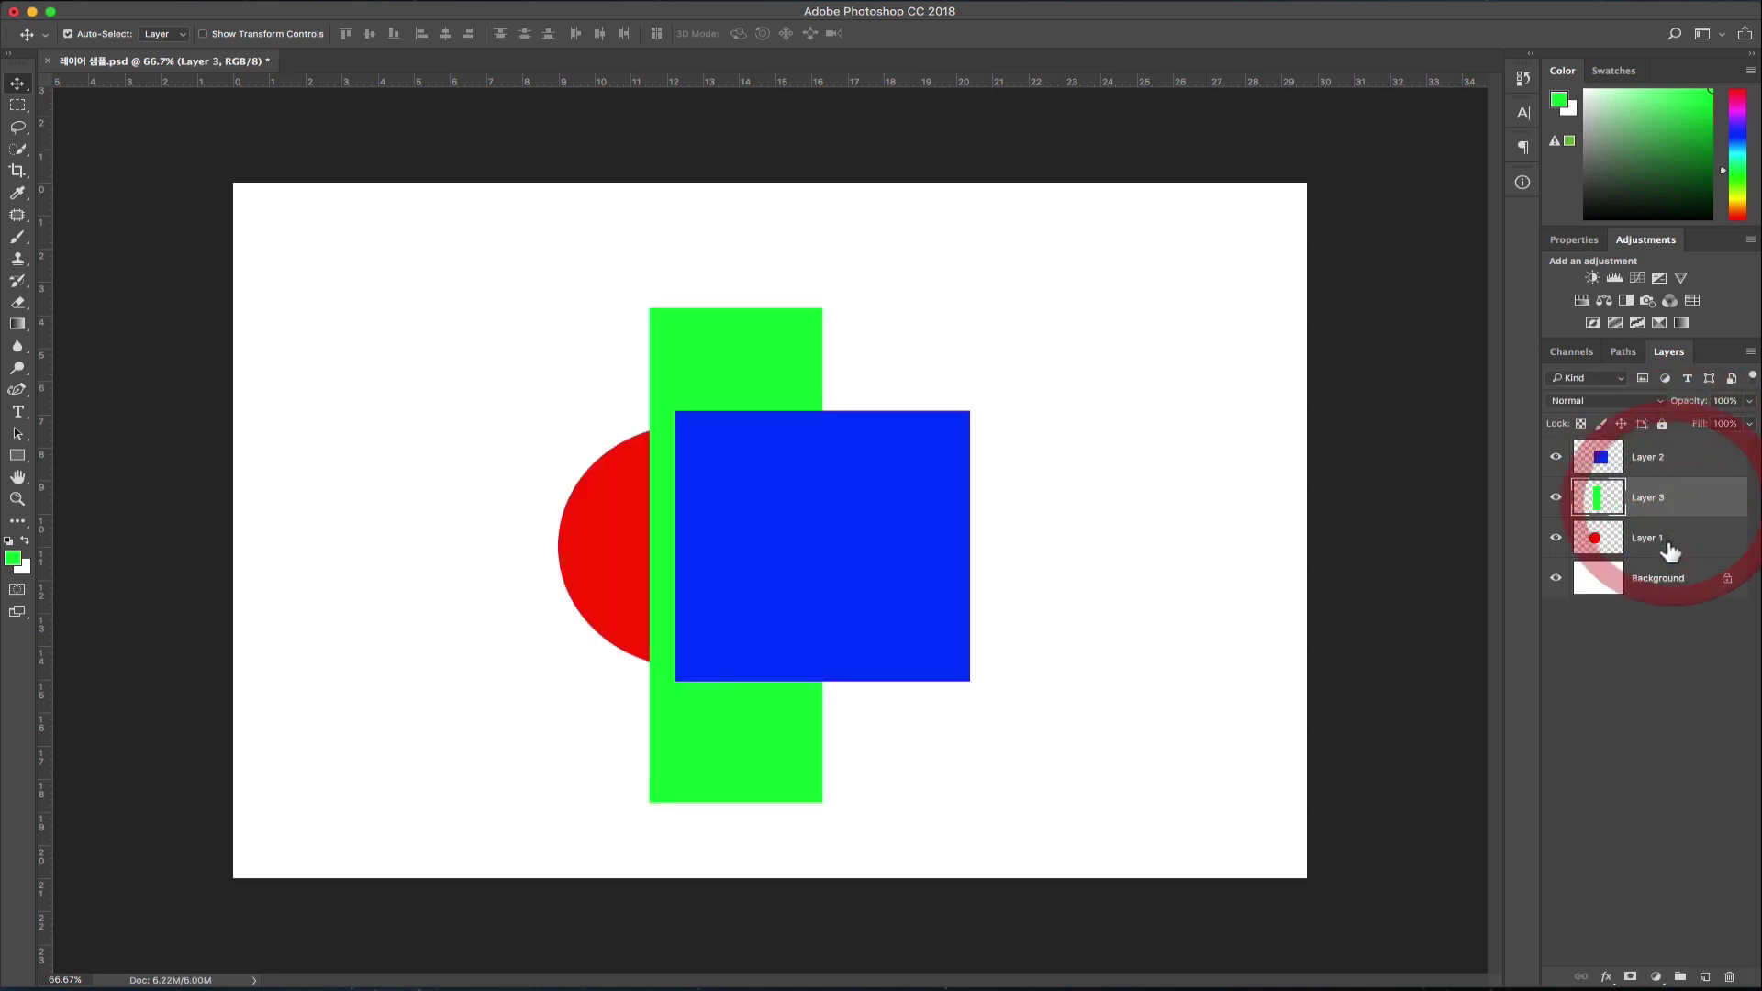
{"action": "left_click", "coordinate": [1667, 452]}
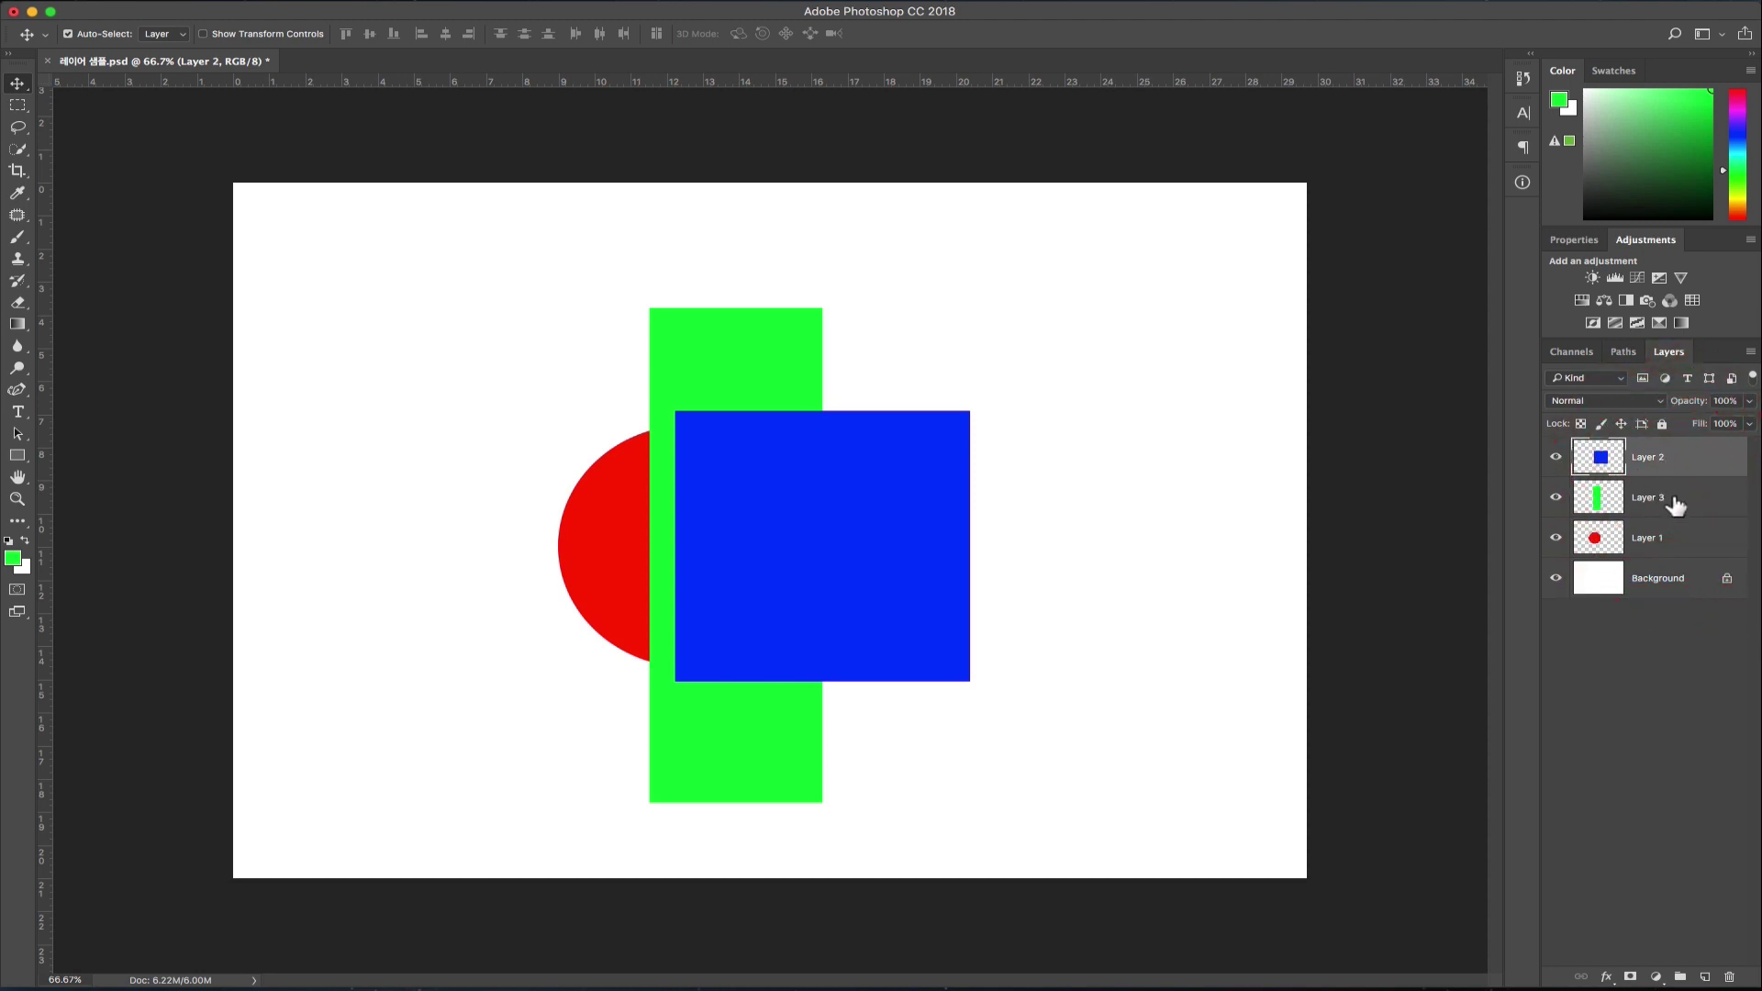
{"action": "left_click", "coordinate": [1671, 499]}
{"action": "left_click", "coordinate": [1671, 543]}
{"action": "left_click", "coordinate": [1679, 496]}
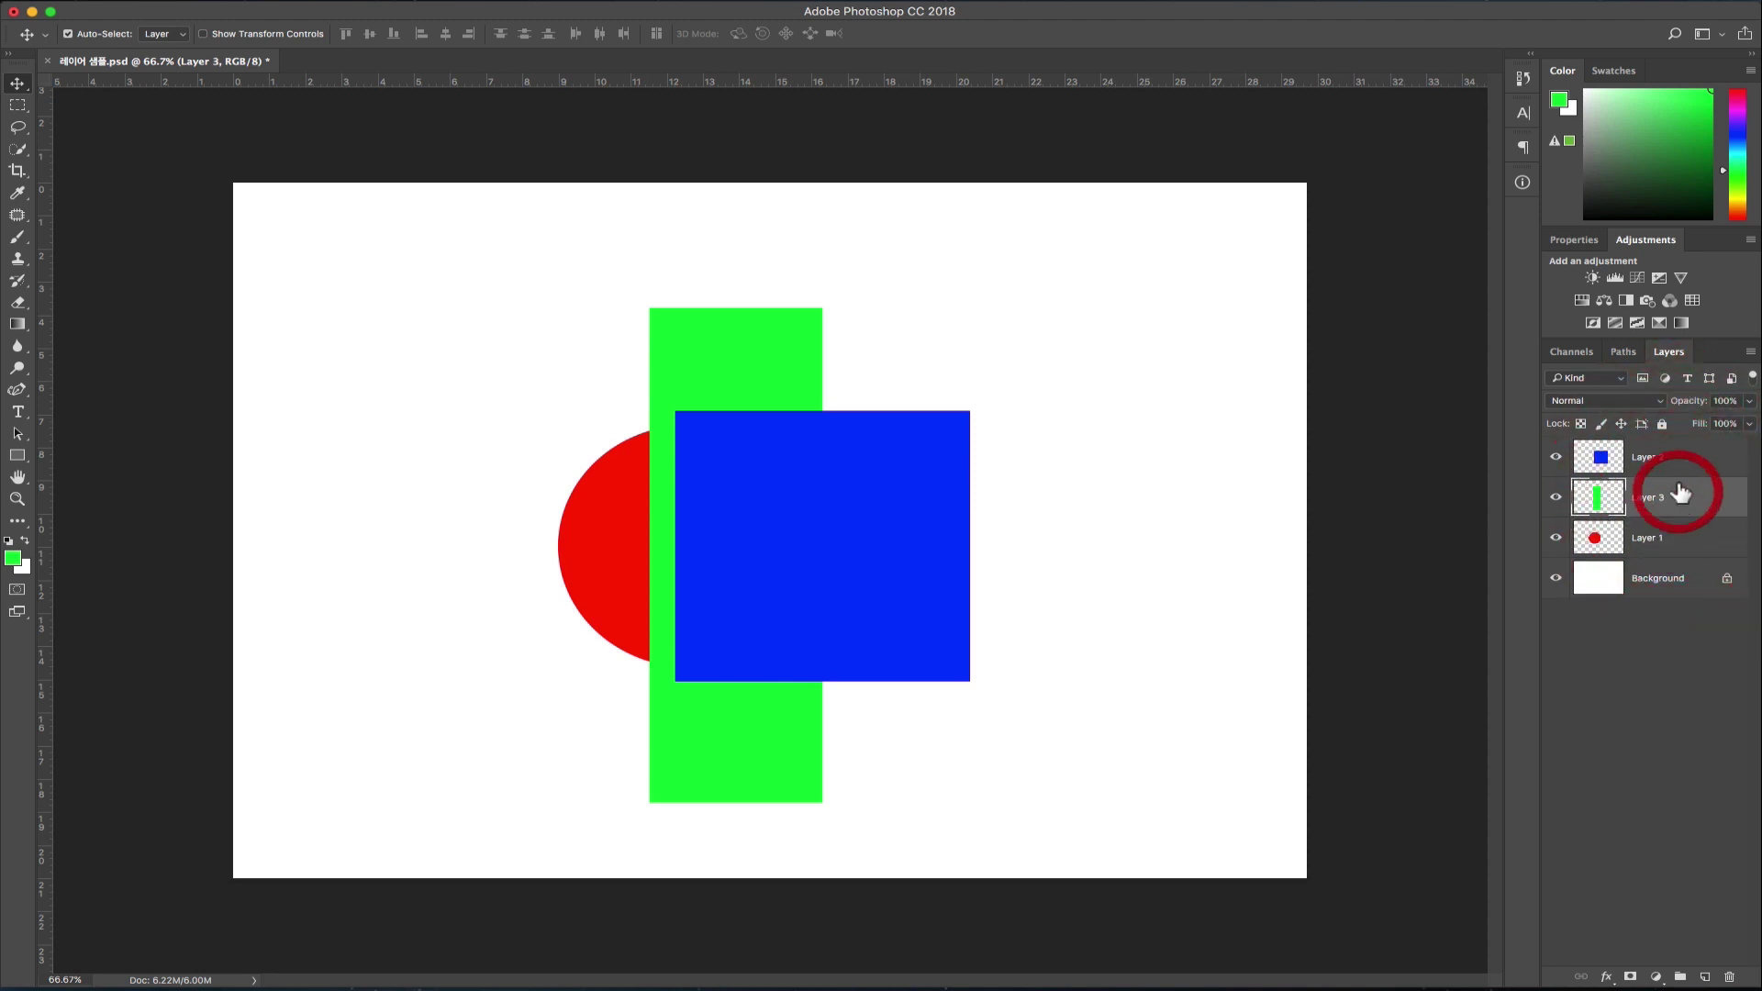
{"action": "left_click", "coordinate": [1680, 459]}
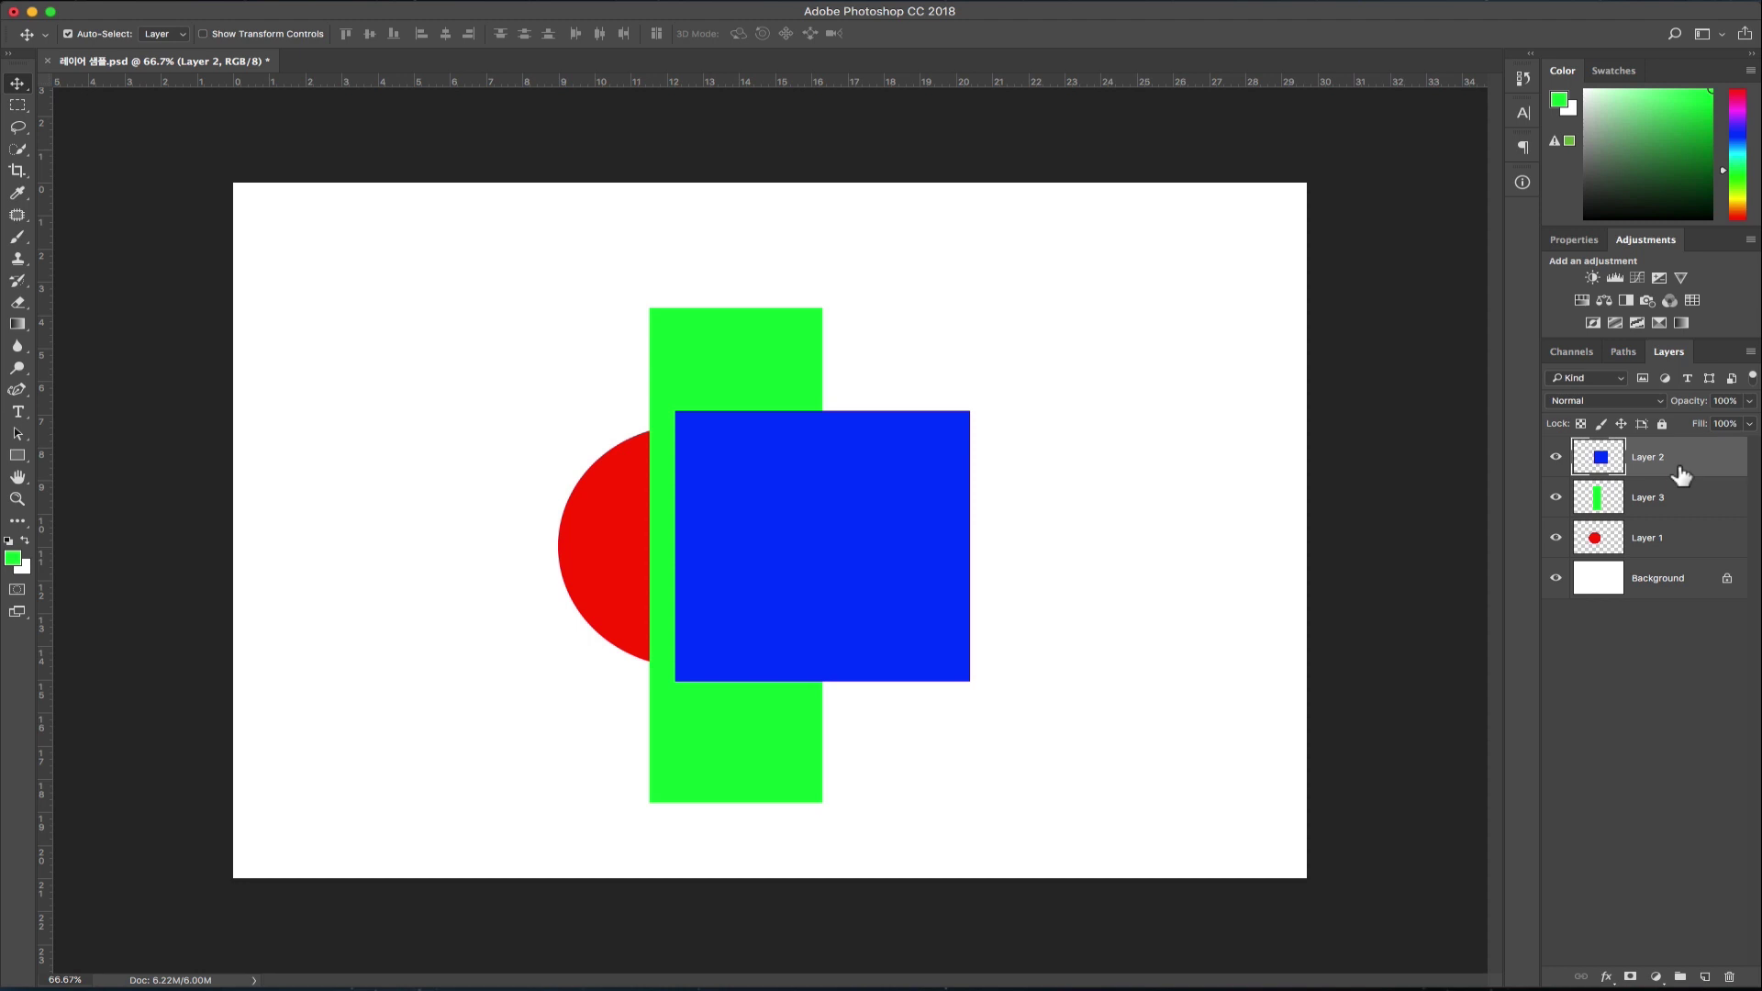
Step: Extend the selection from Layer 2 to include Layer 3 and Layer 1
{"action": "left_click", "coordinate": [1663, 542], "text": "shift"}
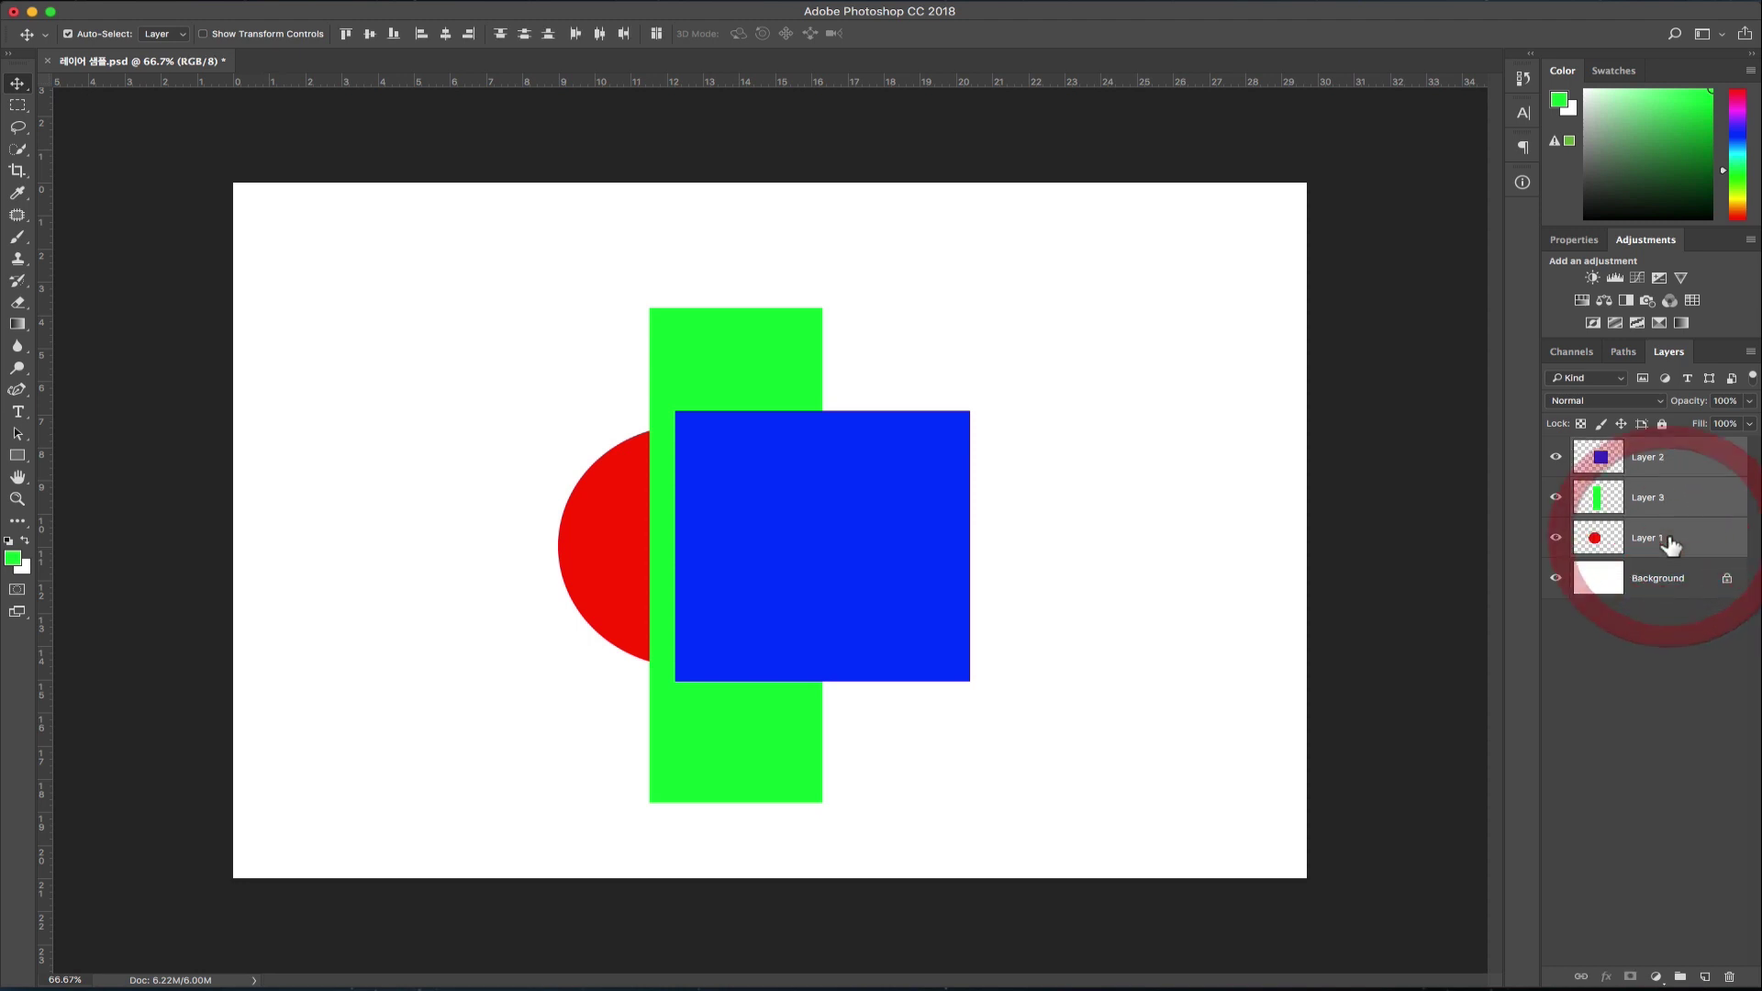
{"action": "left_click", "coordinate": [1676, 501], "text": "shift"}
{"action": "left_click", "coordinate": [1676, 543], "text": "shift"}
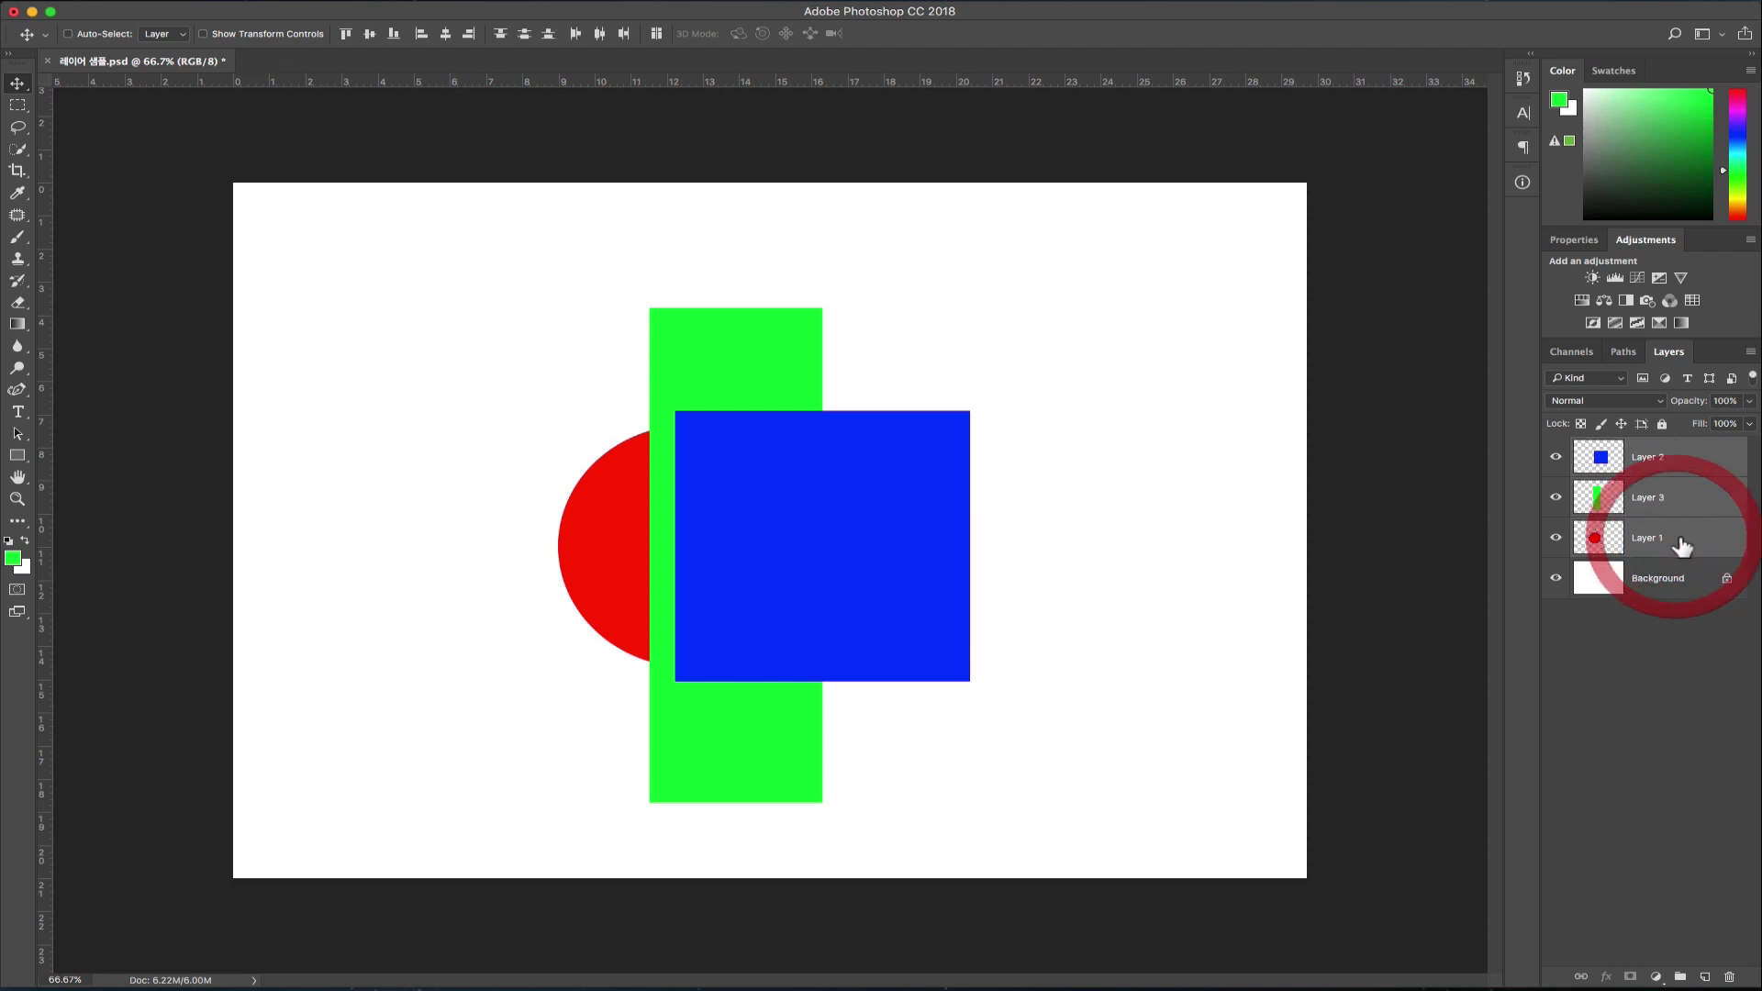
Step: Delete the three selected shape layers and add three new empty layers above the Background
{"action": "key", "text": "super"}
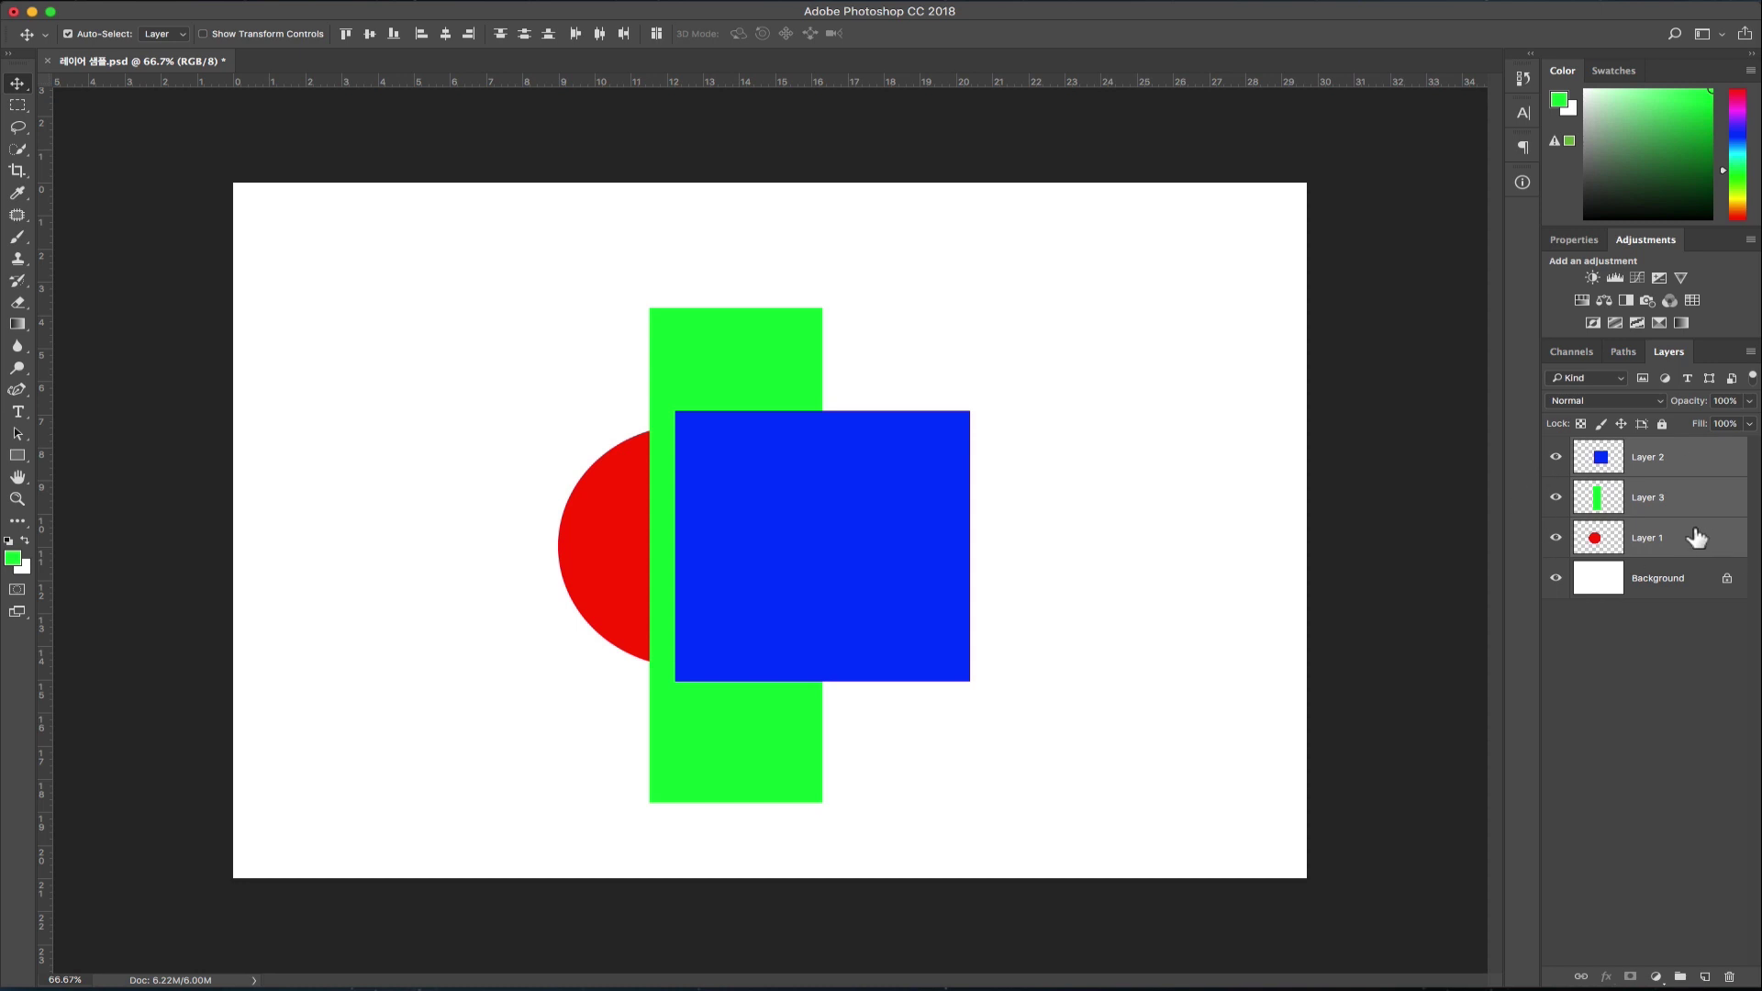
{"action": "key", "text": "Delete"}
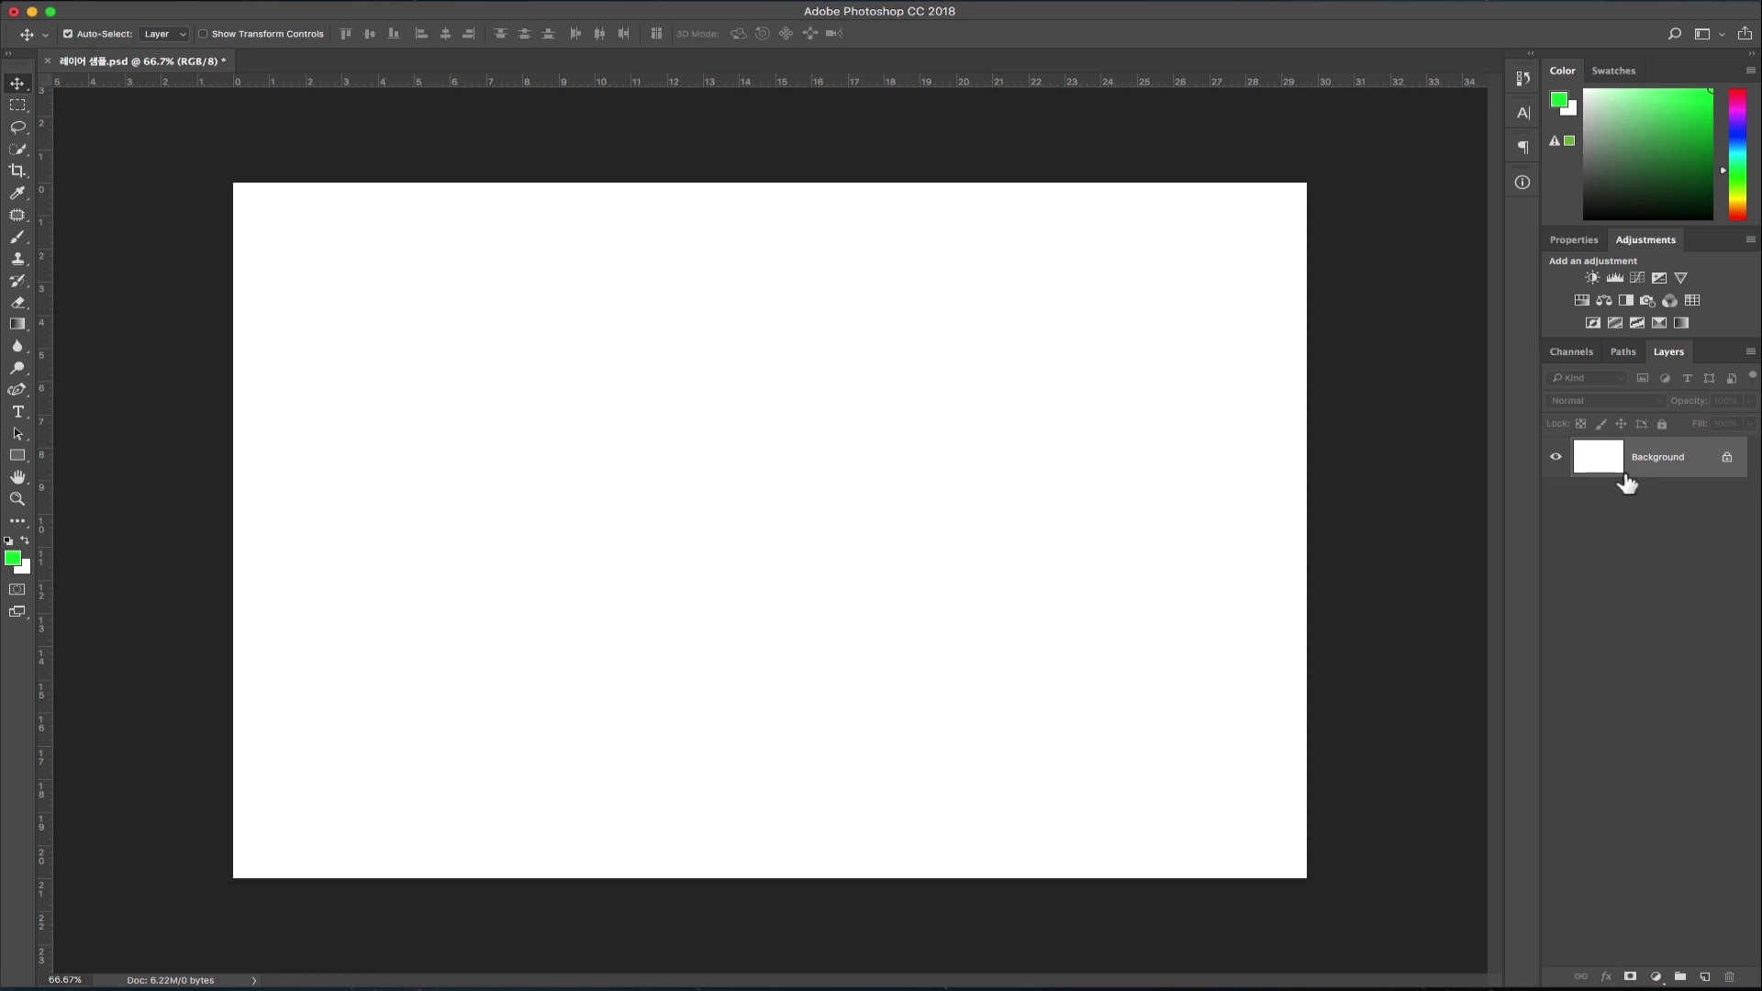
{"action": "left_click", "coordinate": [1706, 978]}
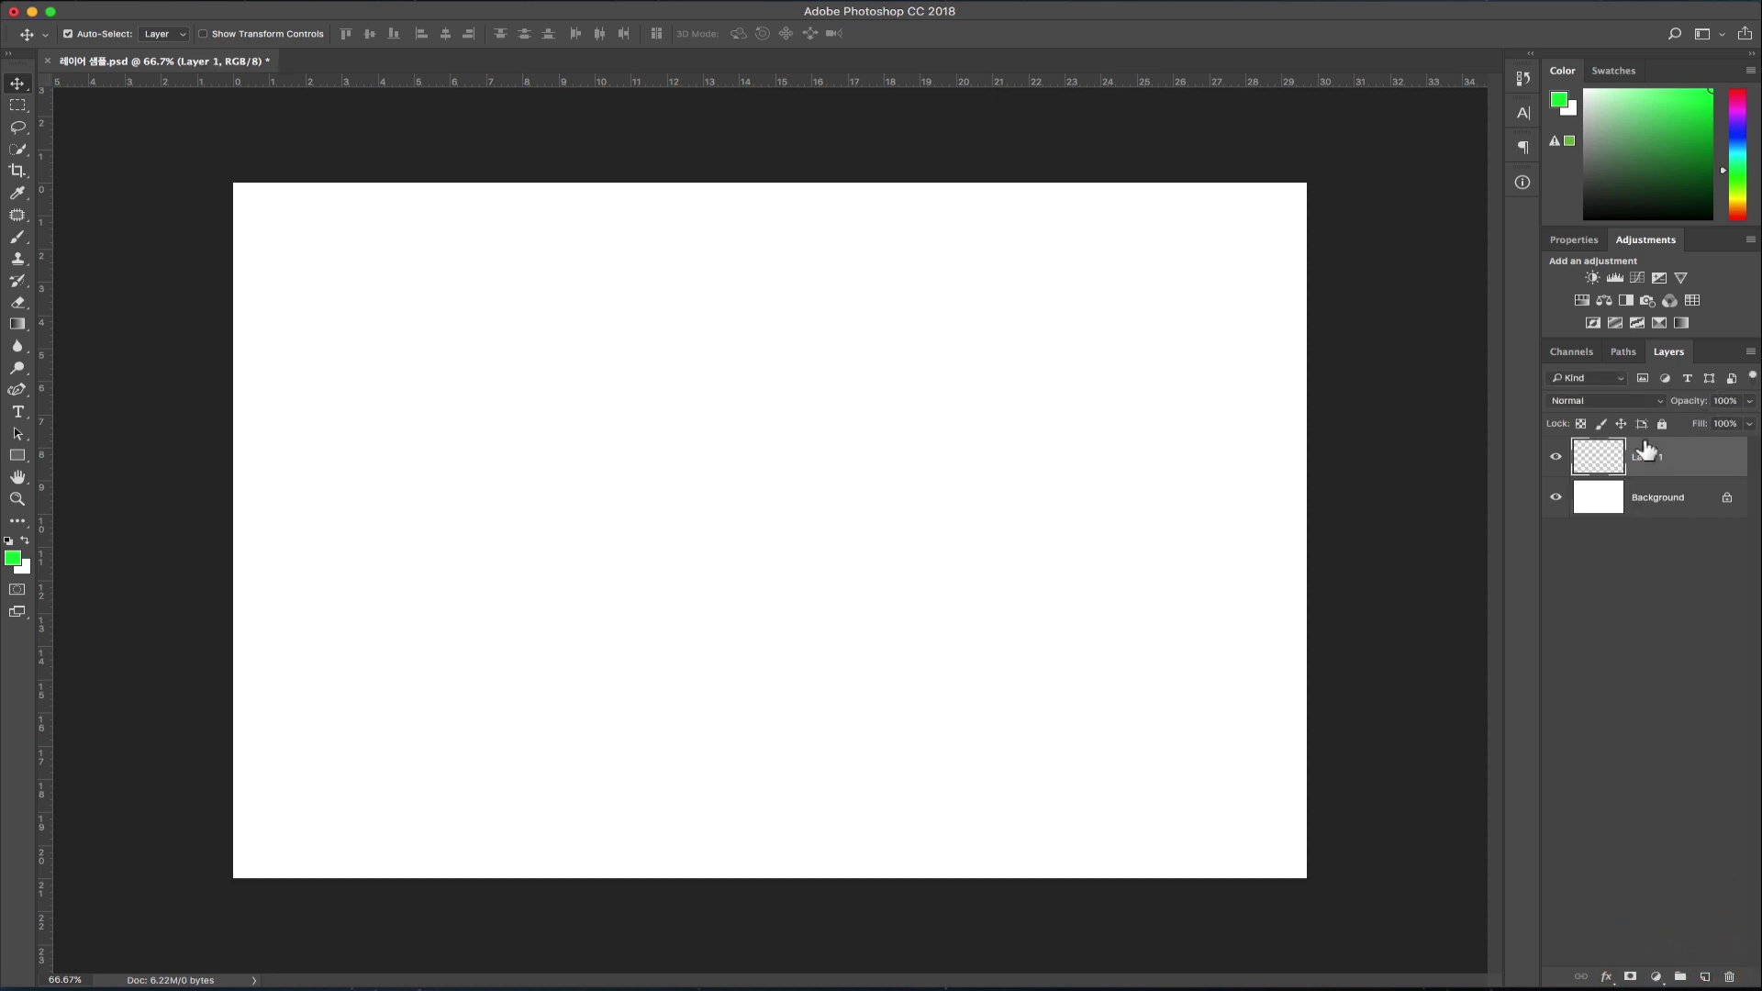
{"action": "left_click", "coordinate": [1706, 978]}
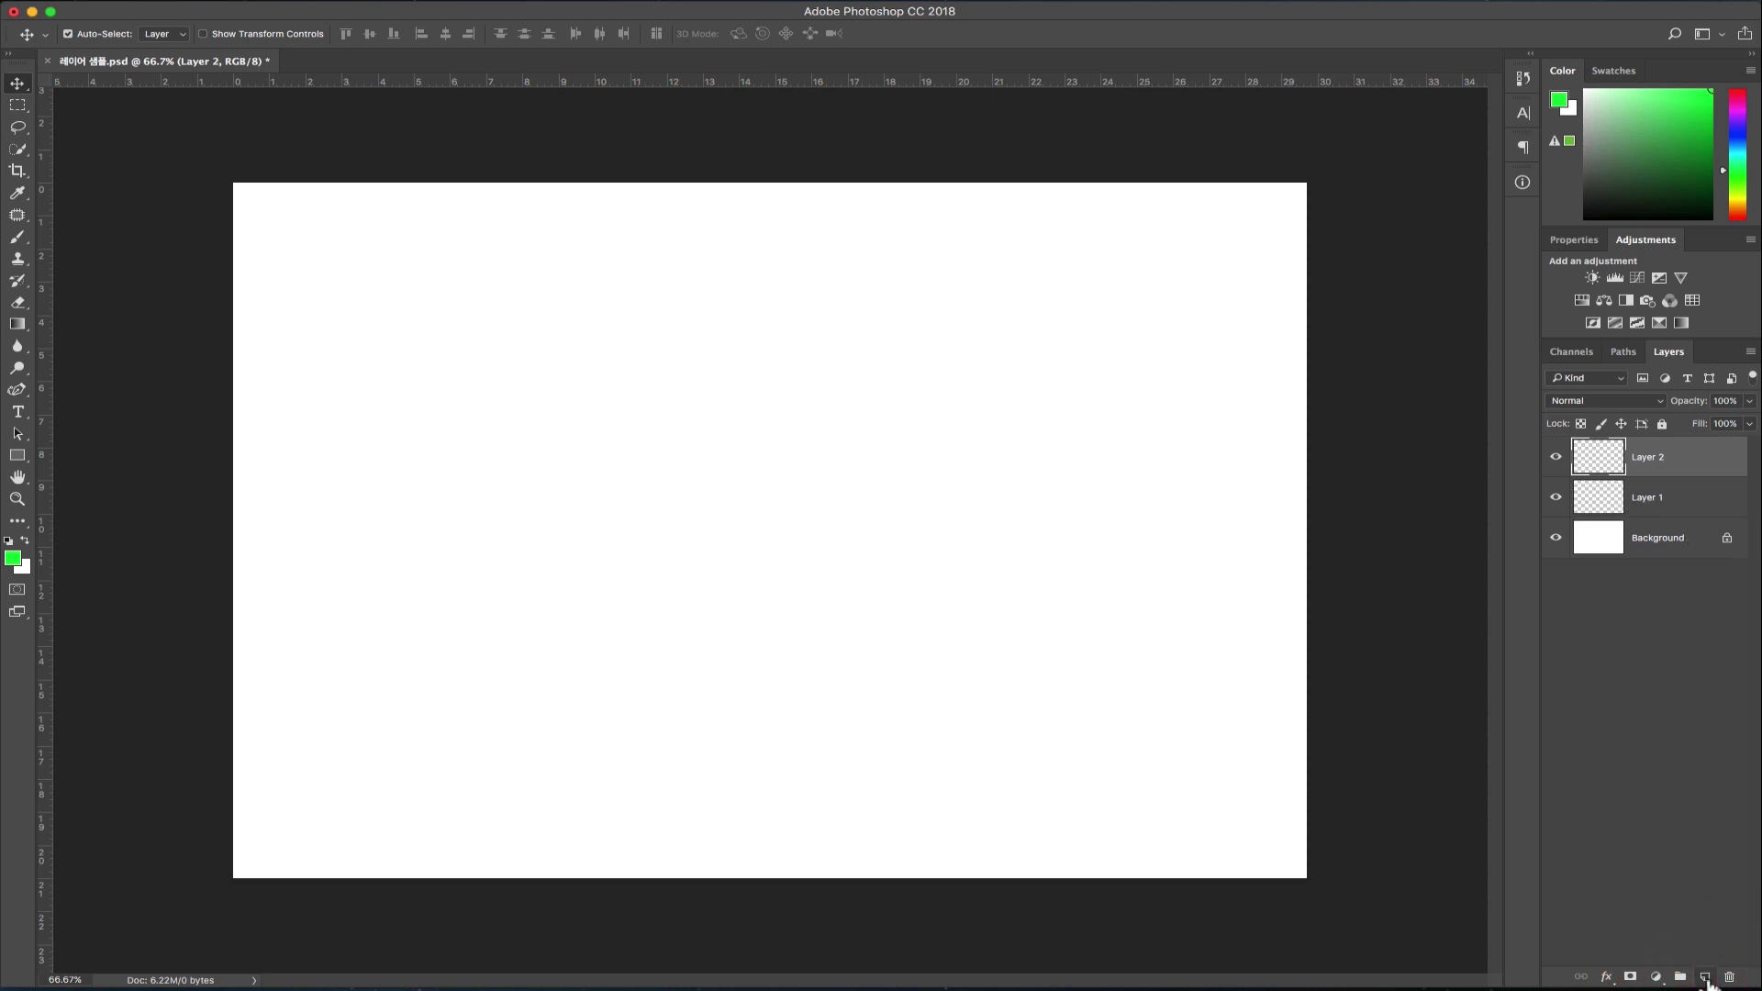
{"action": "left_click", "coordinate": [1706, 978]}
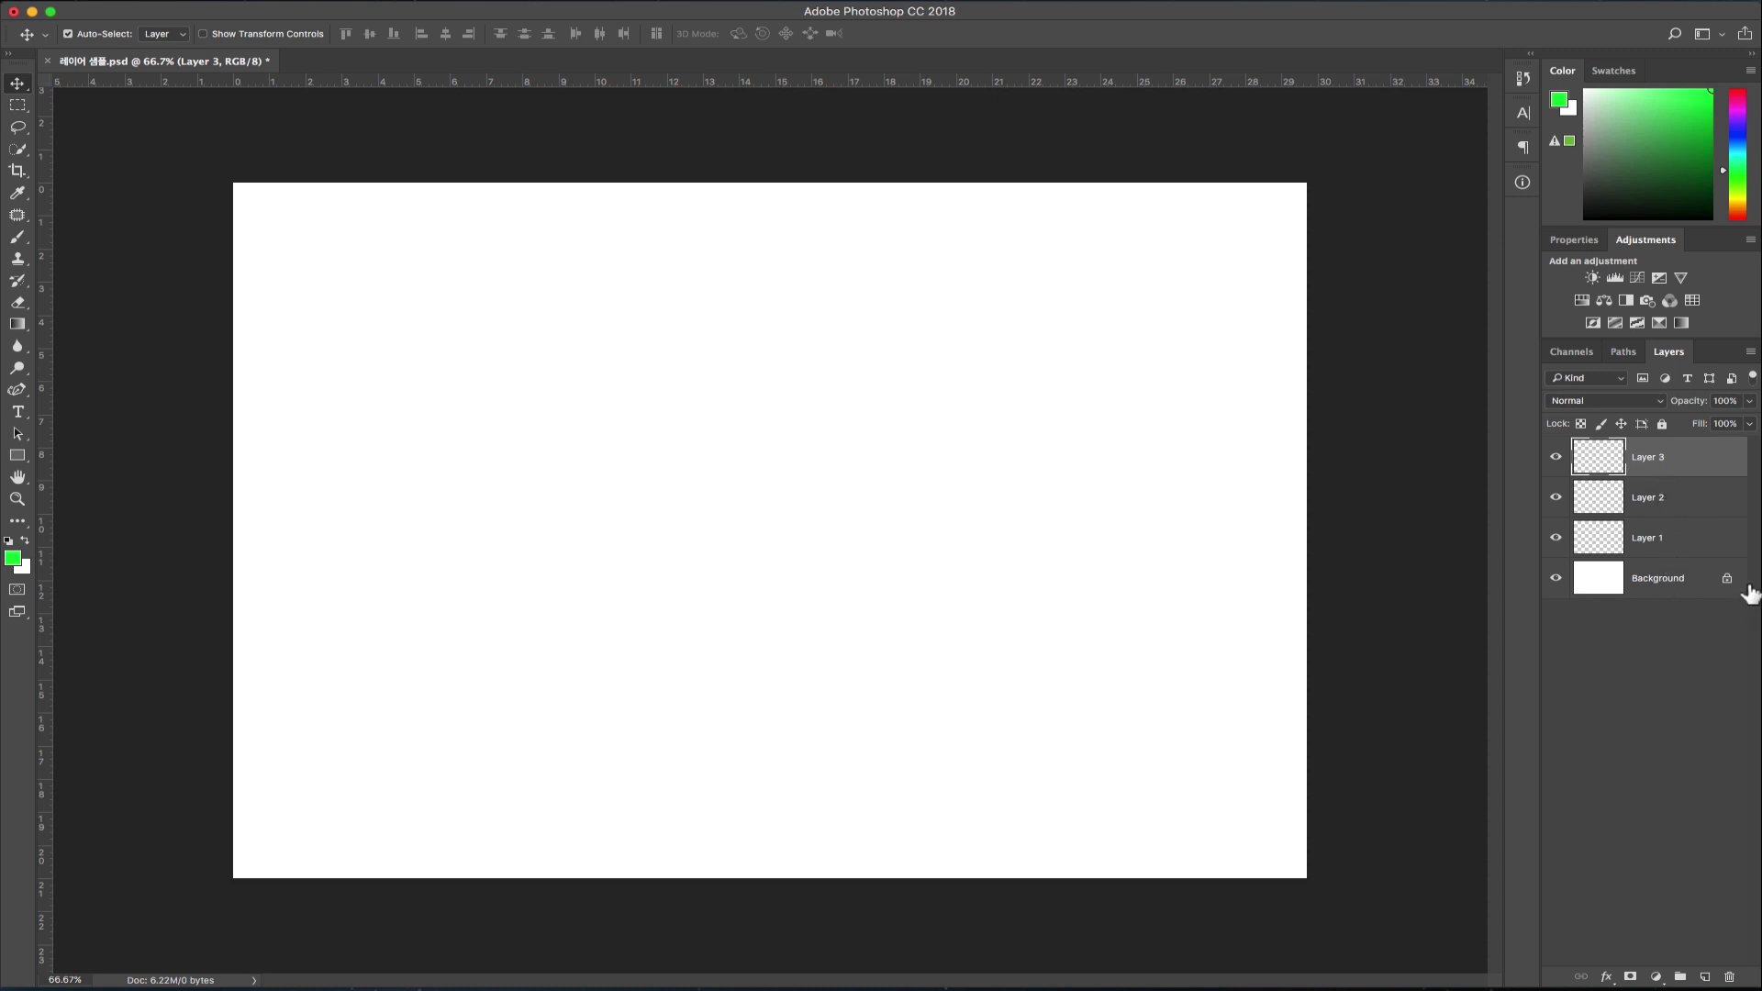
Step: Fill Layer 1 with the green foreground colour and Layer 2 with a red foreground colour
{"action": "left_click", "coordinate": [1659, 545]}
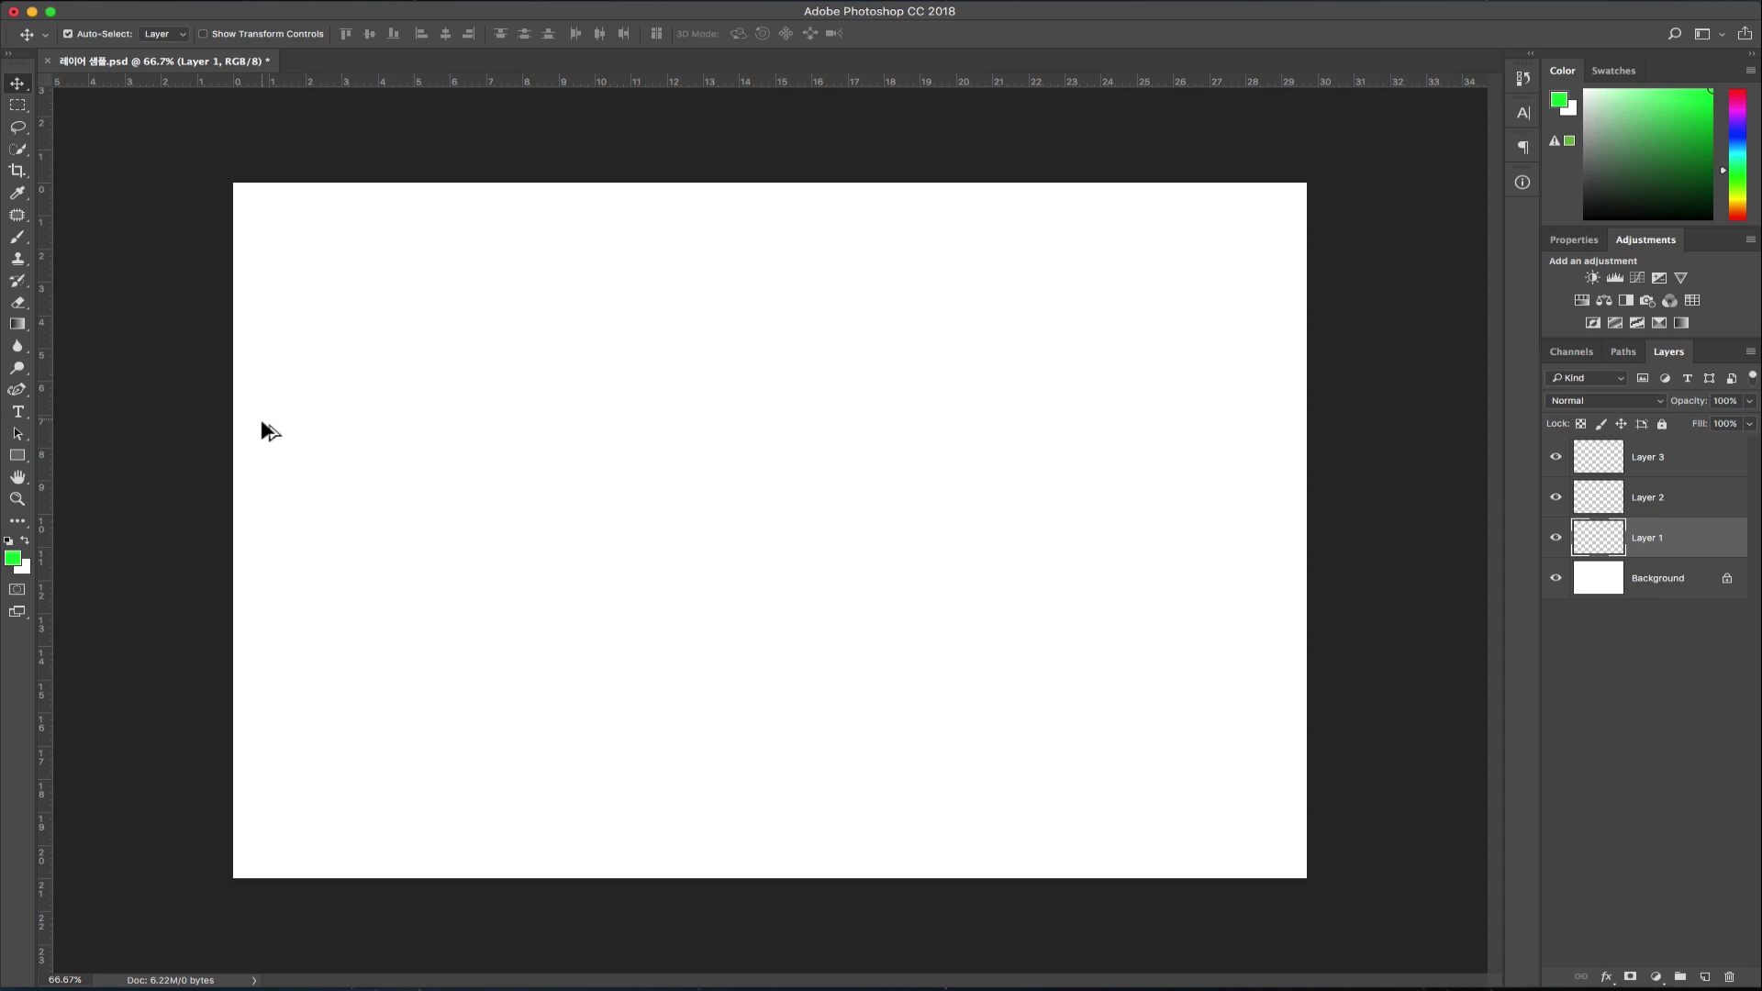
{"action": "key", "text": "alt+BackSpace"}
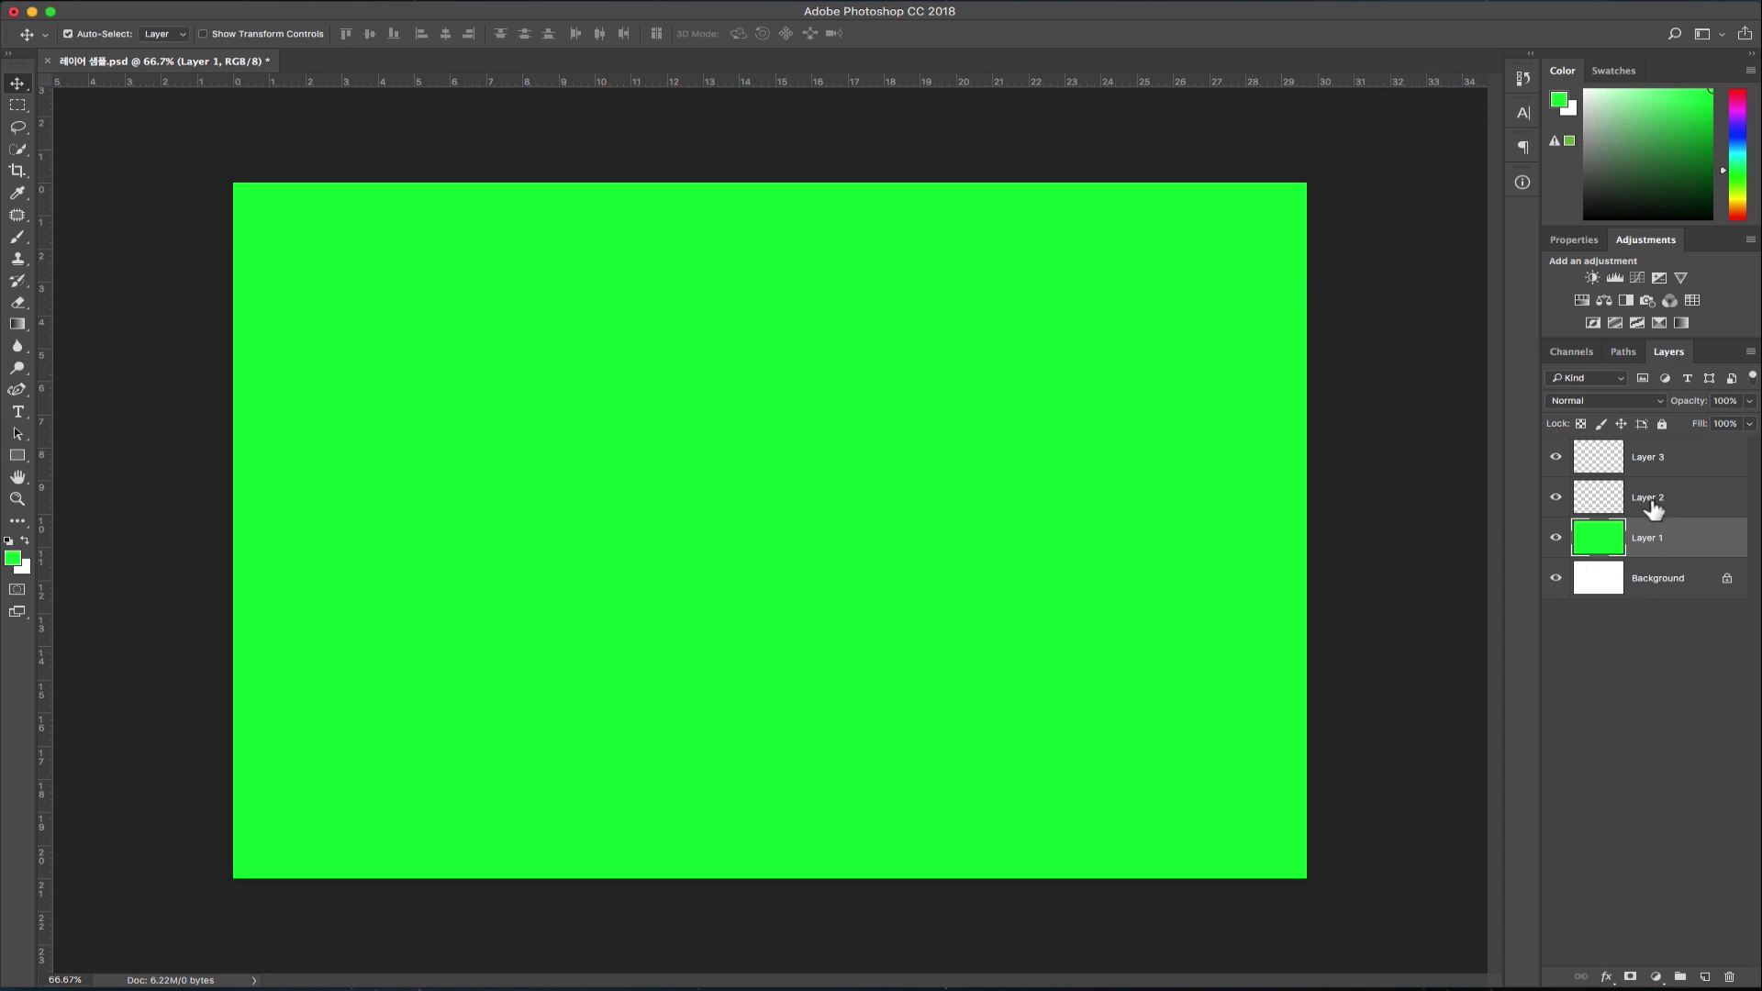
{"action": "left_click", "coordinate": [1685, 511]}
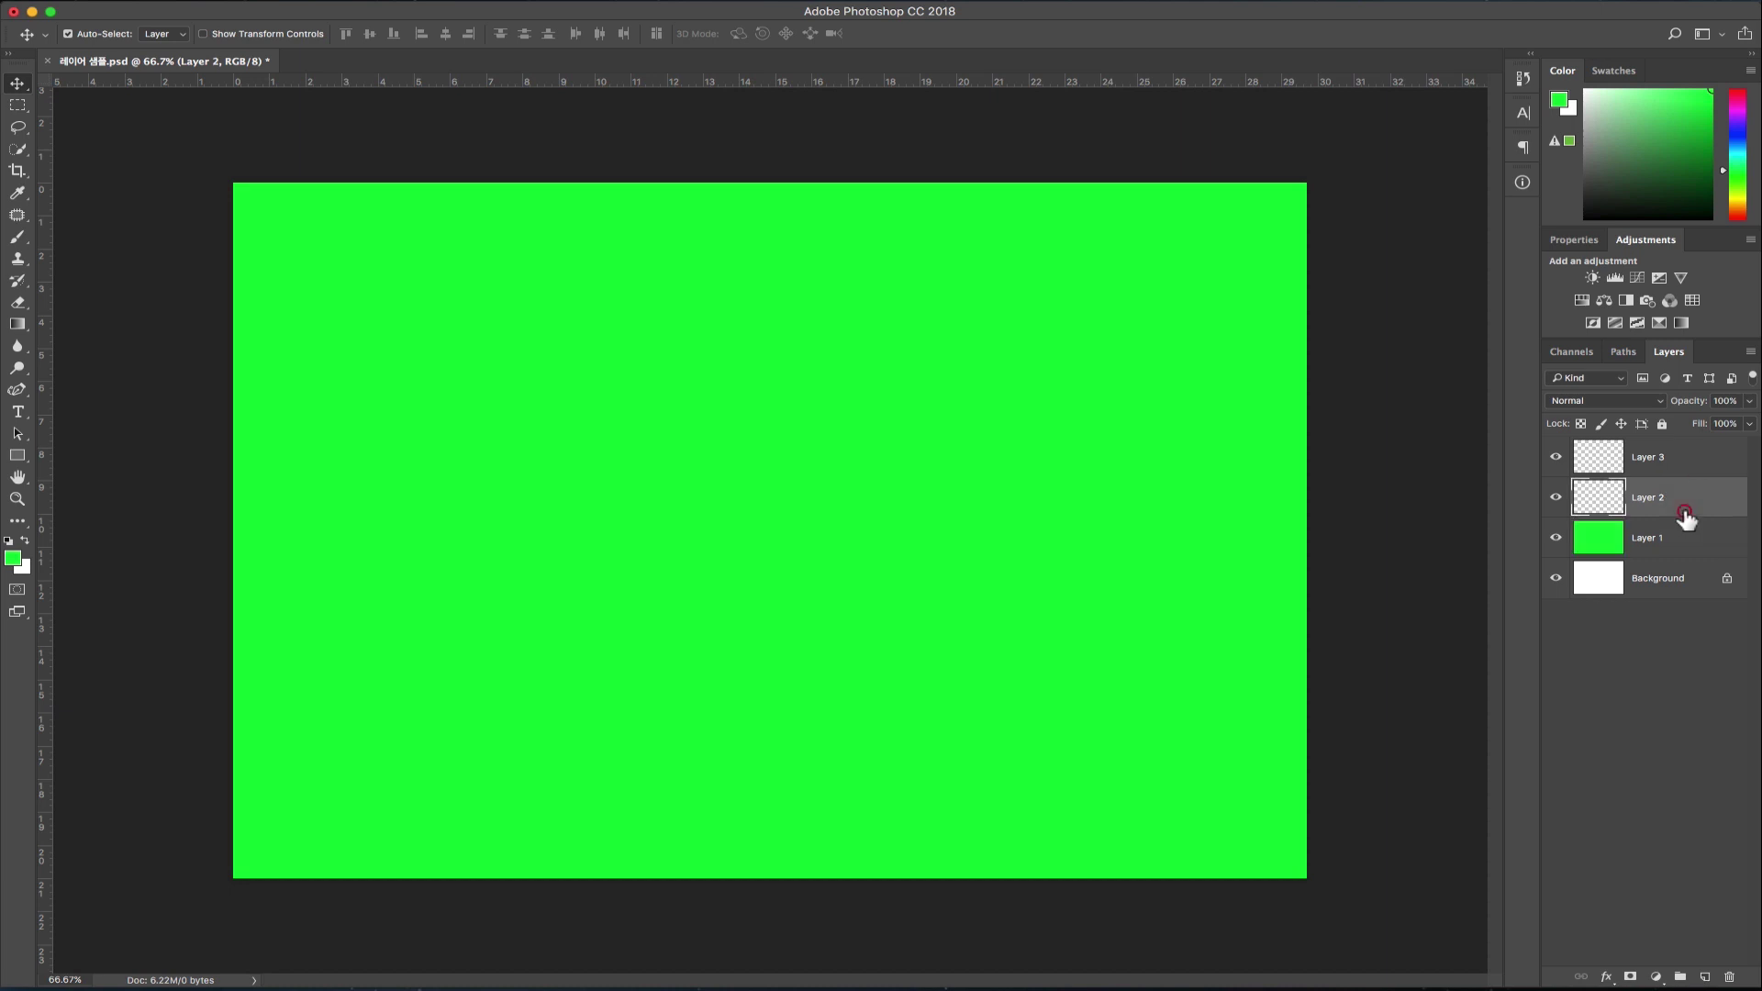
{"action": "left_click", "coordinate": [1728, 92]}
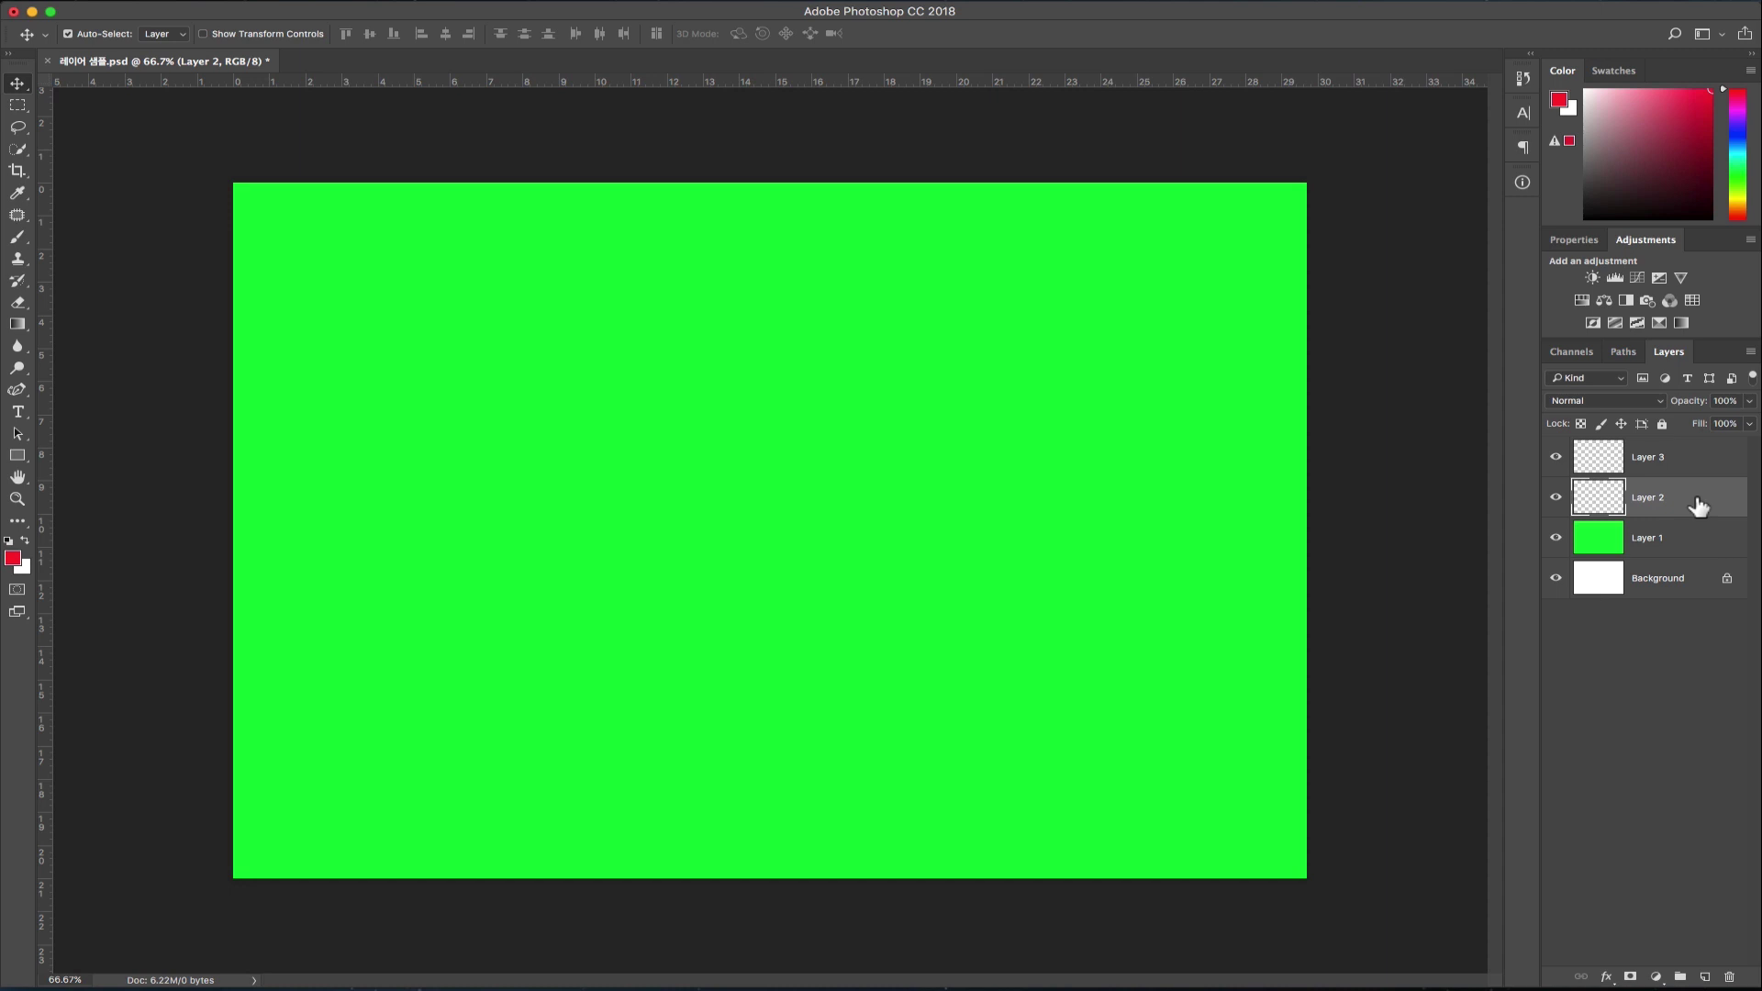
{"action": "key", "text": "alt+BackSpace"}
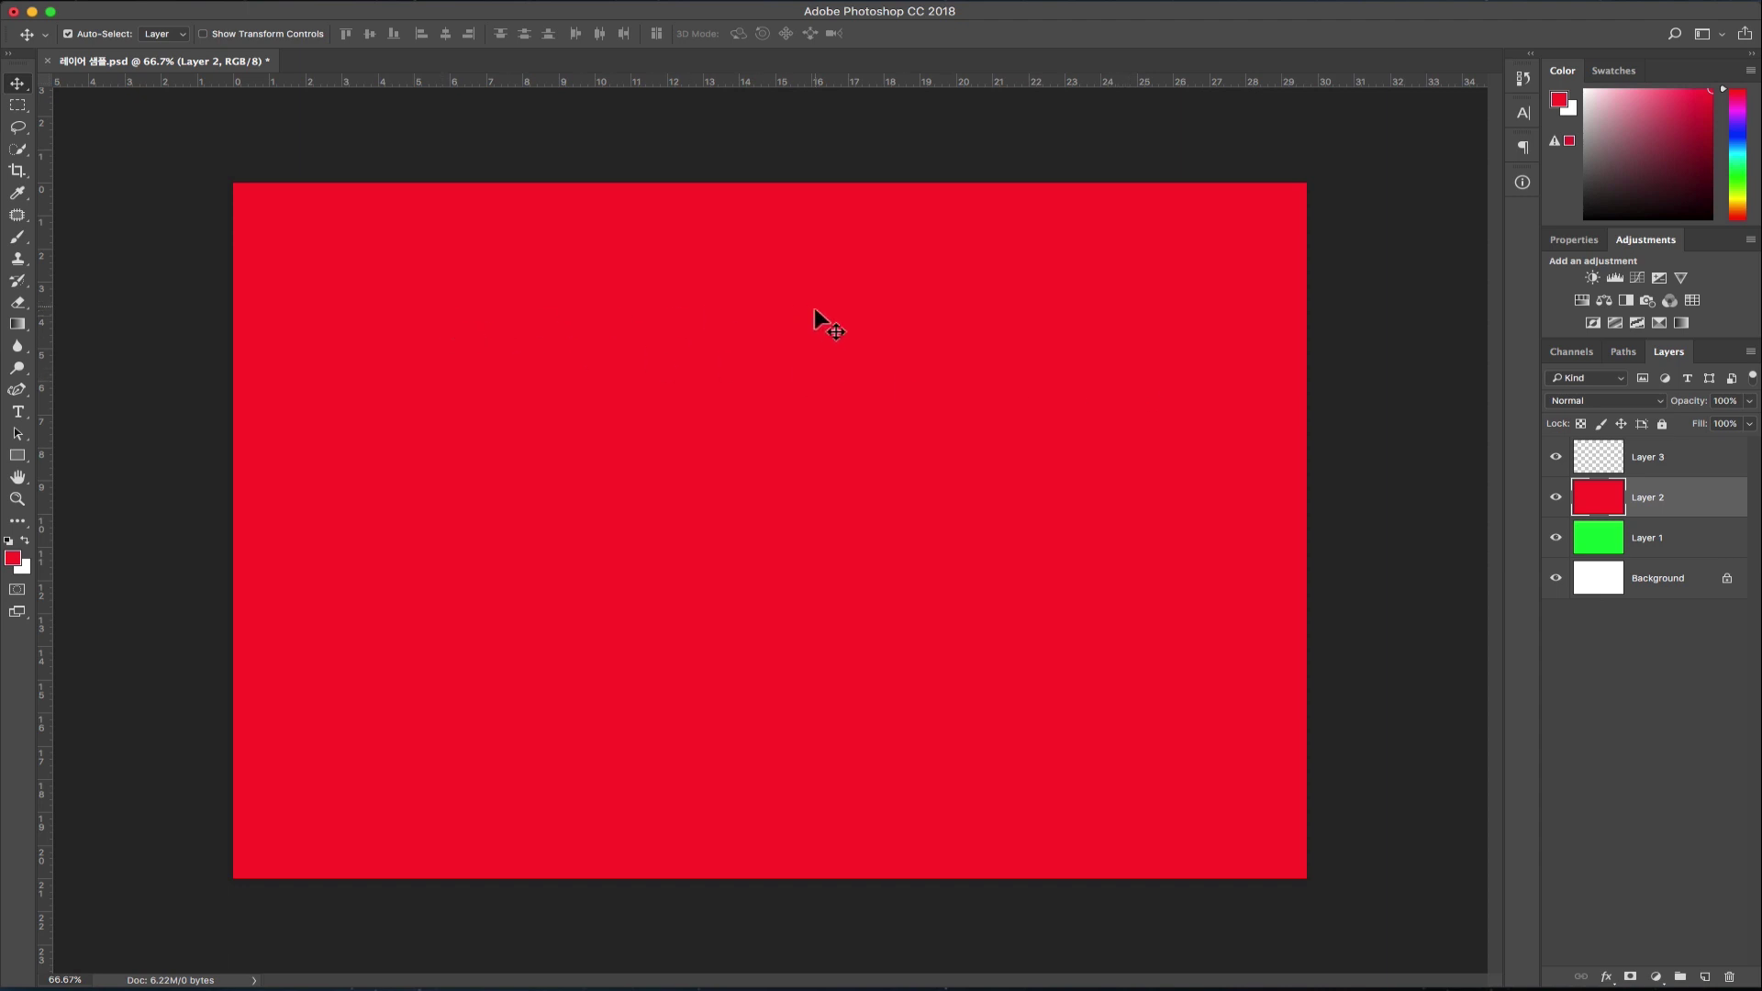
Step: Choose a blue foreground colour and fill the empty Layer 3 with it
{"action": "left_click", "coordinate": [1670, 547]}
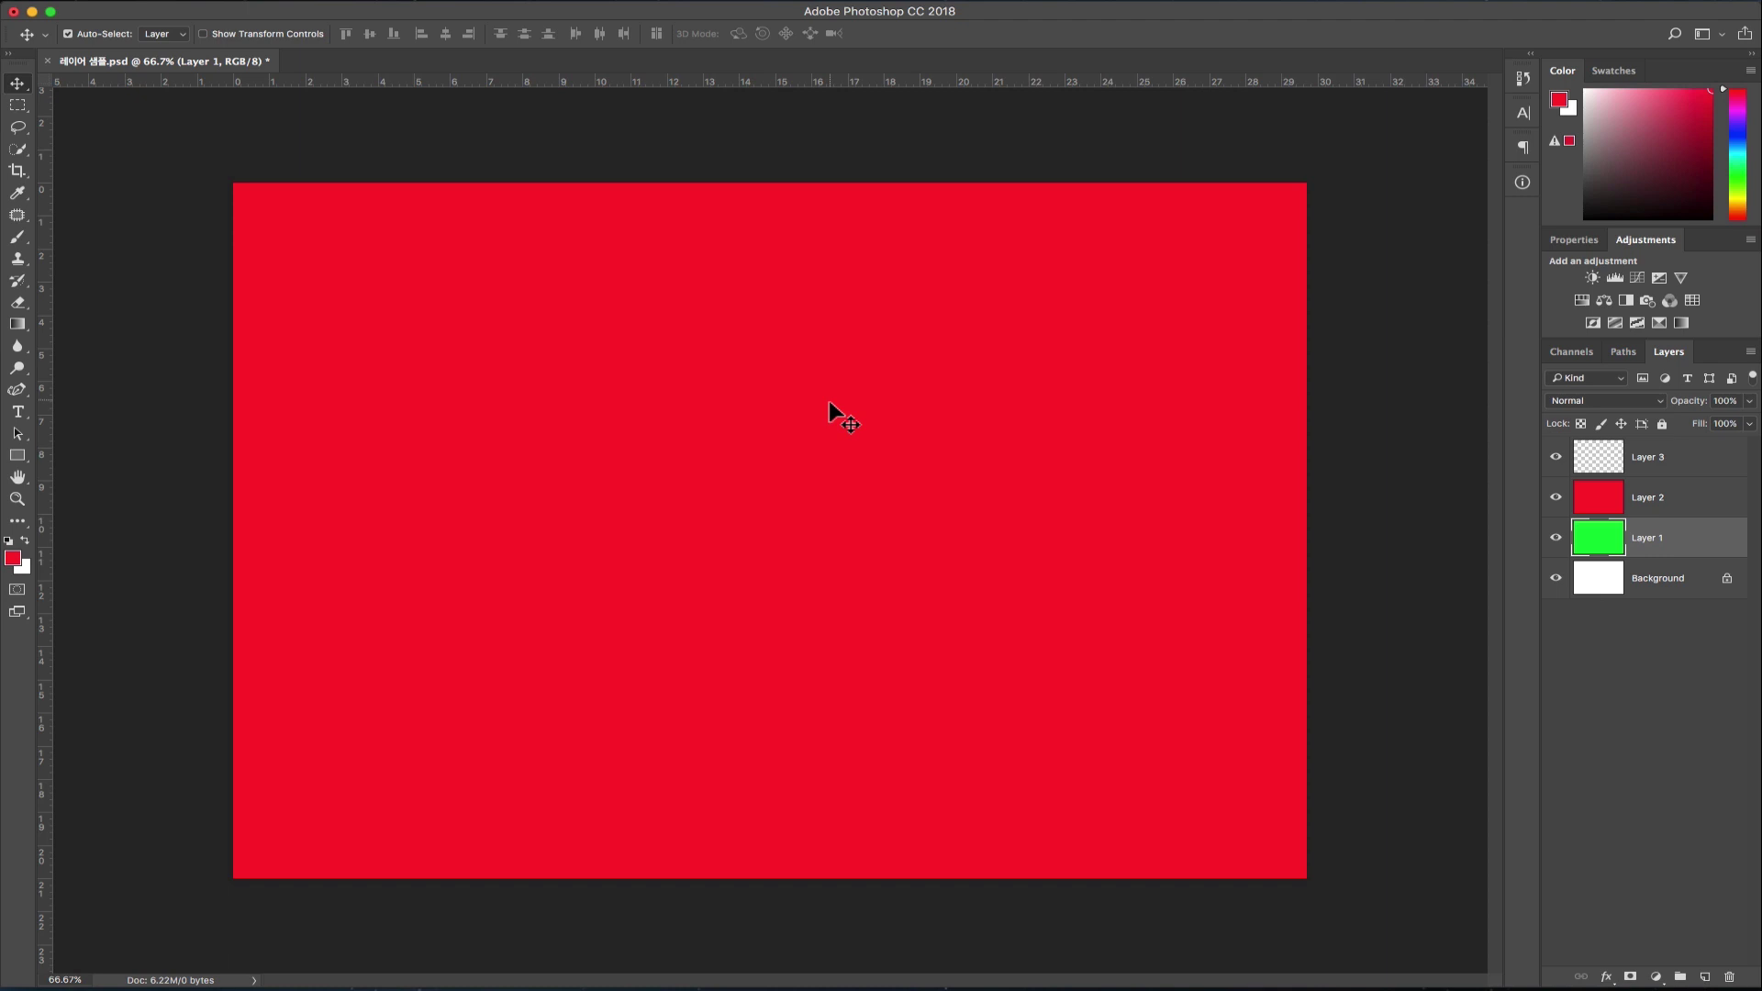
{"action": "left_click", "coordinate": [1683, 459]}
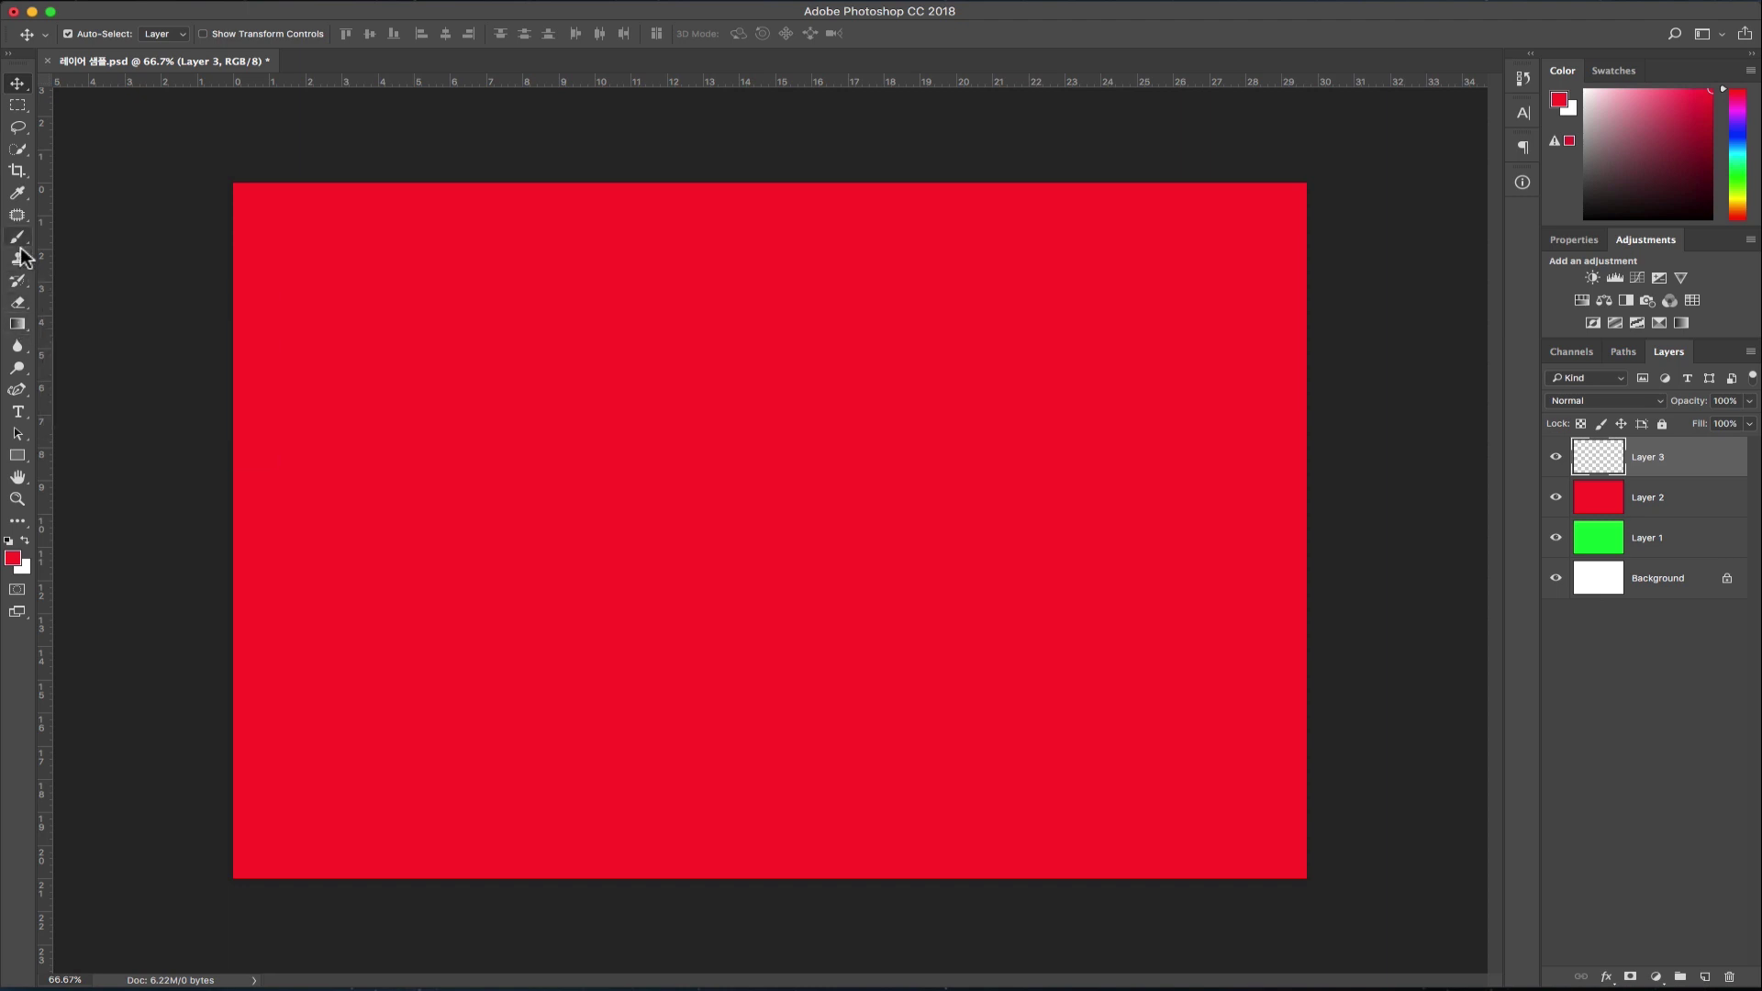
{"action": "left_click", "coordinate": [1737, 134]}
{"action": "left_click", "coordinate": [1664, 111]}
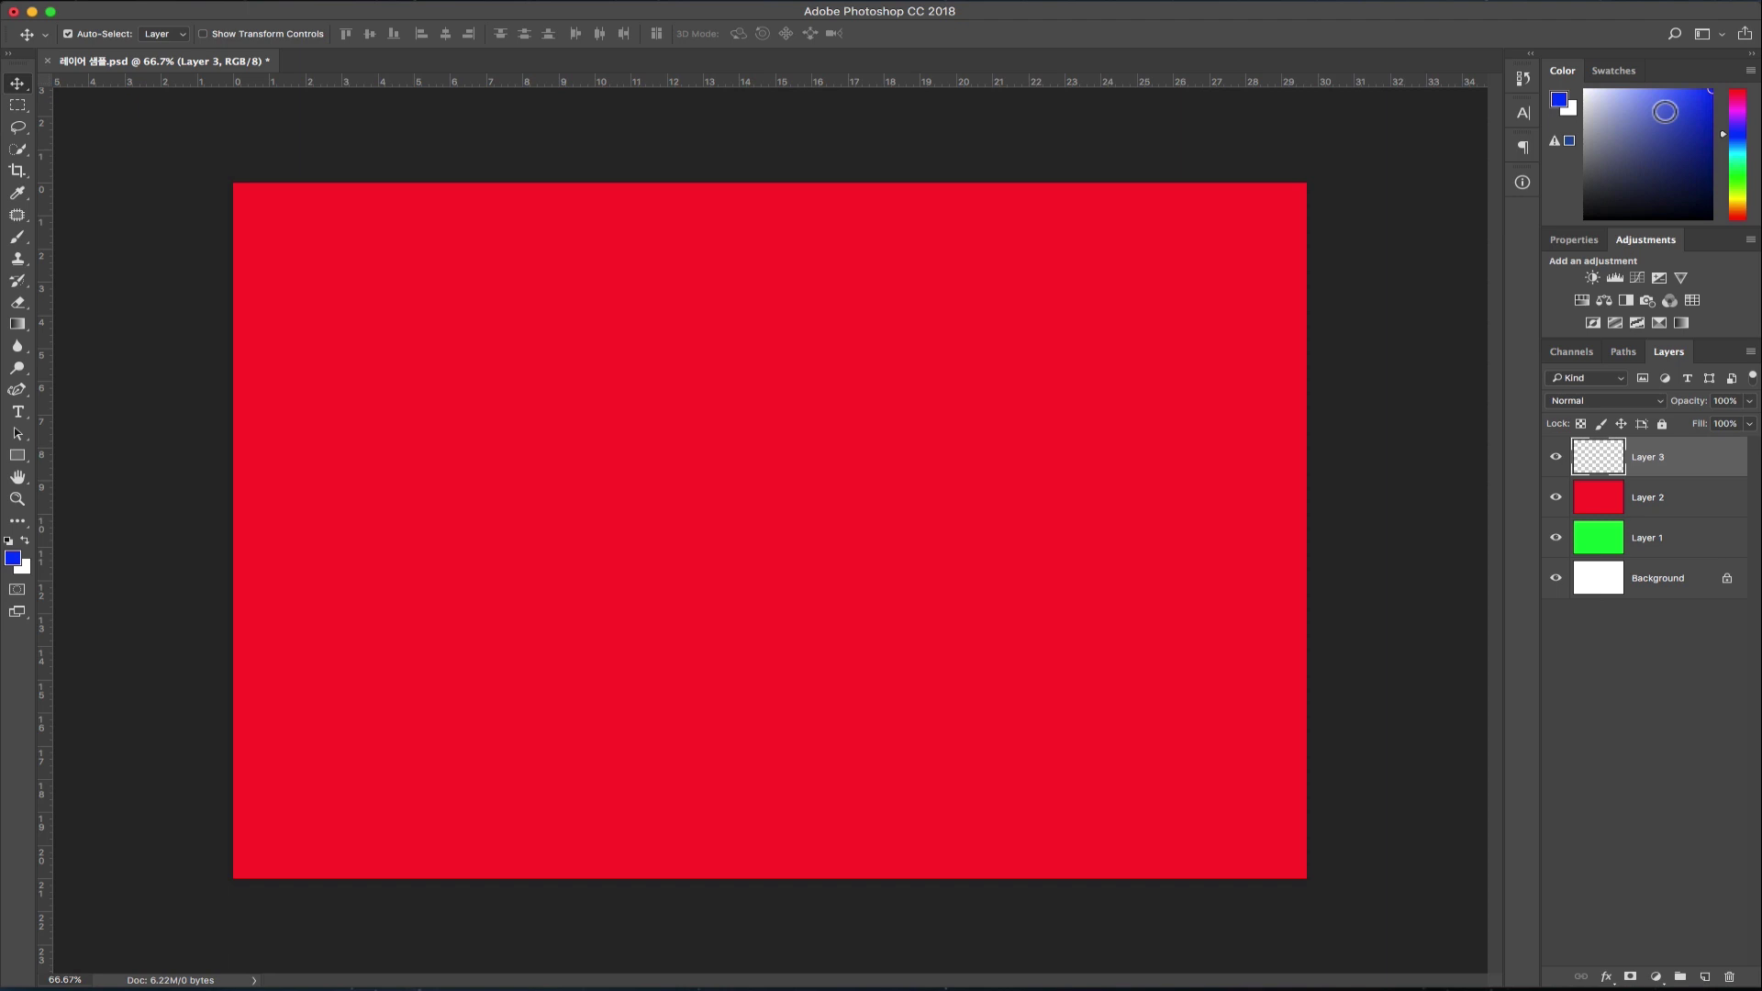
{"action": "key", "text": "alt+BackSpace"}
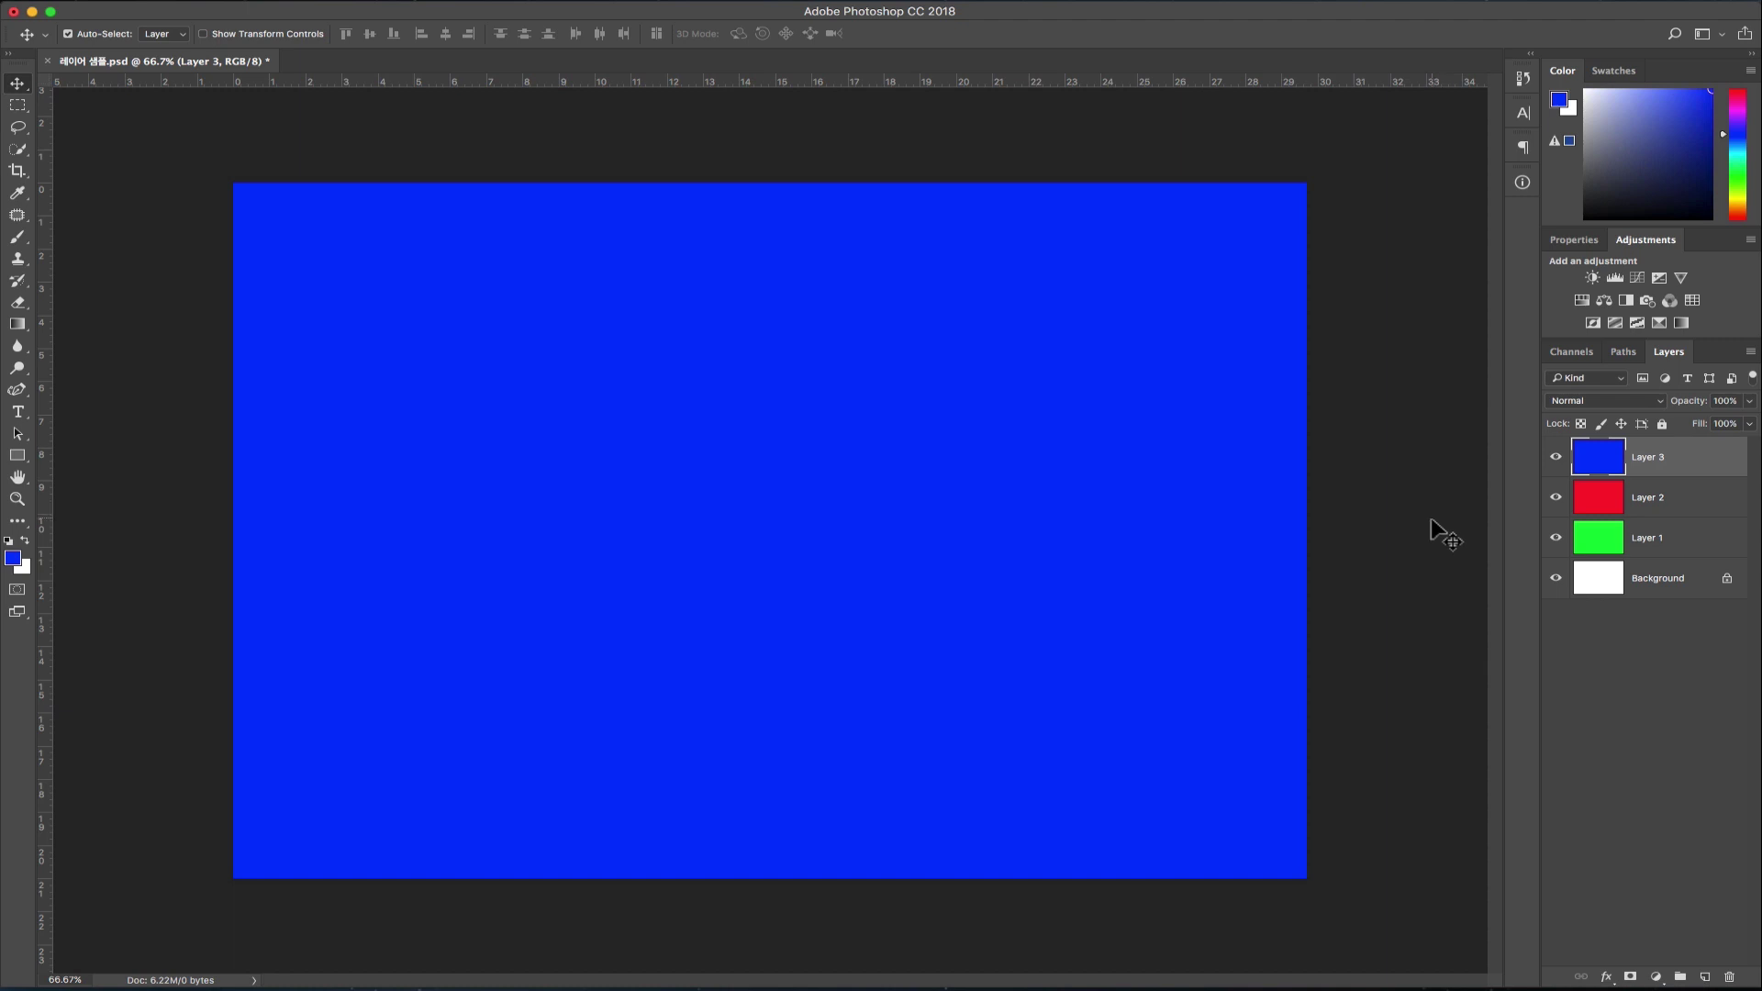
Step: Move the red Layer 2 above the blue Layer 3 in the layer stack
{"action": "left_click", "coordinate": [1729, 509]}
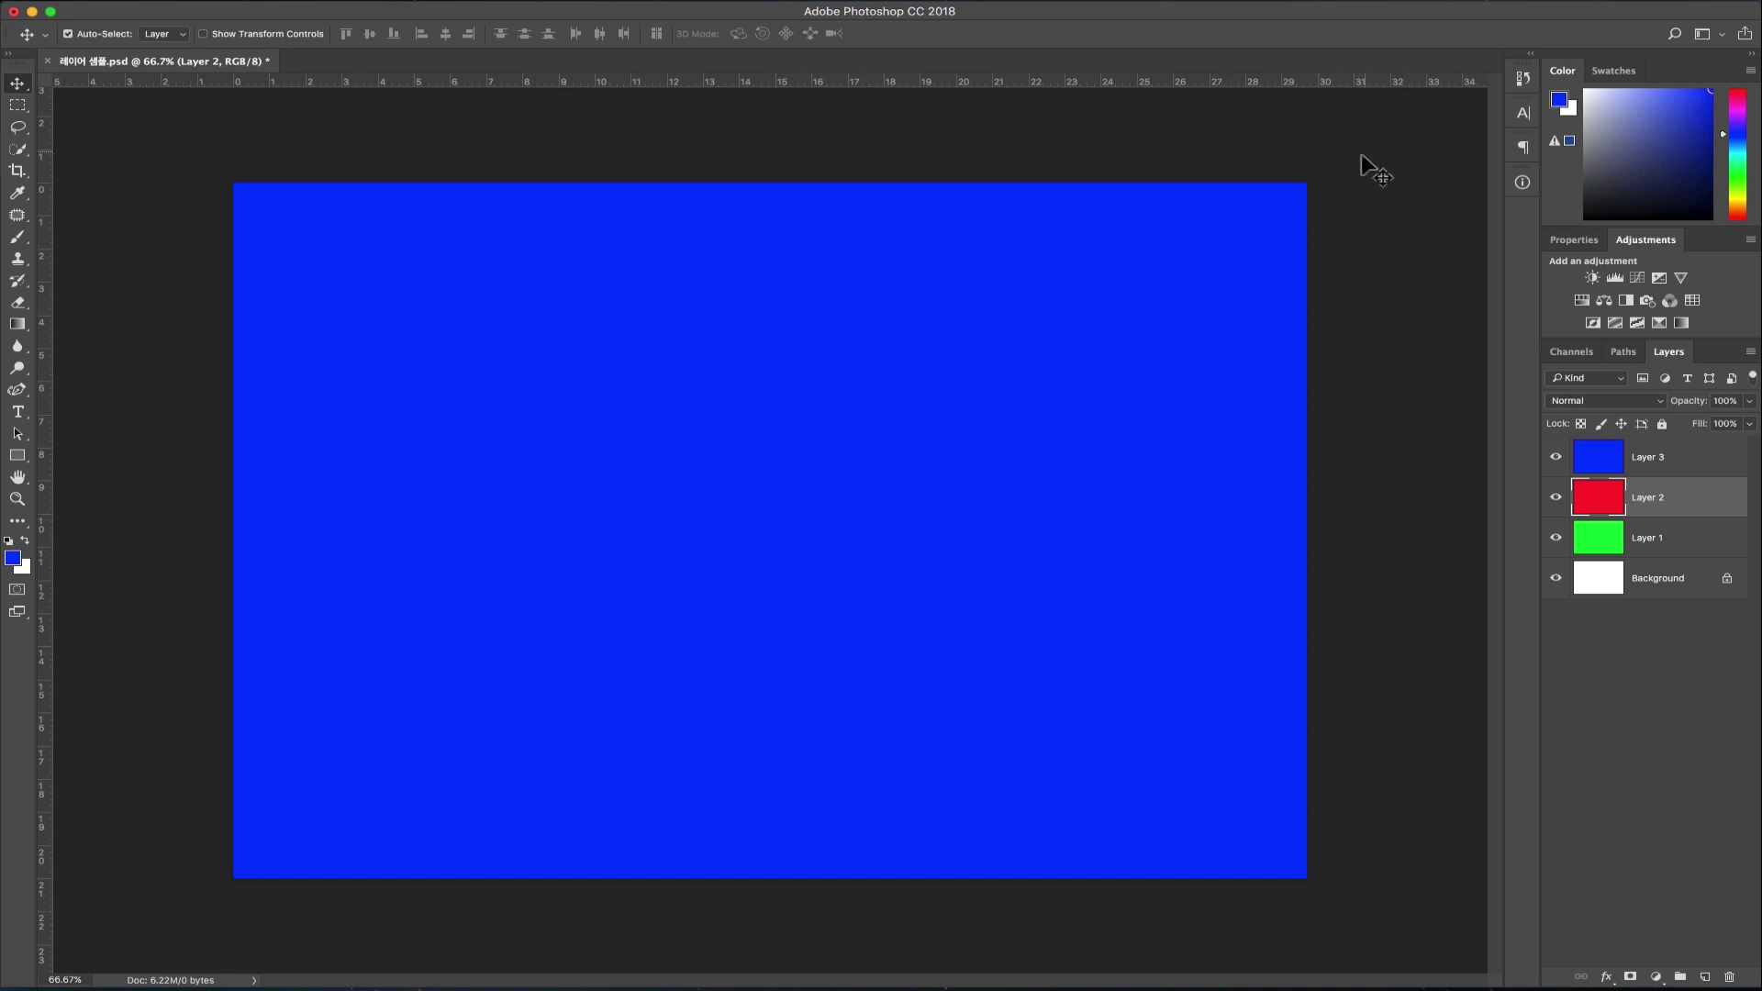
{"action": "left_click", "coordinate": [1663, 507]}
{"action": "left_click", "coordinate": [1698, 508]}
{"action": "left_click_drag", "start_coordinate": [1698, 511], "coordinate": [1693, 448]}
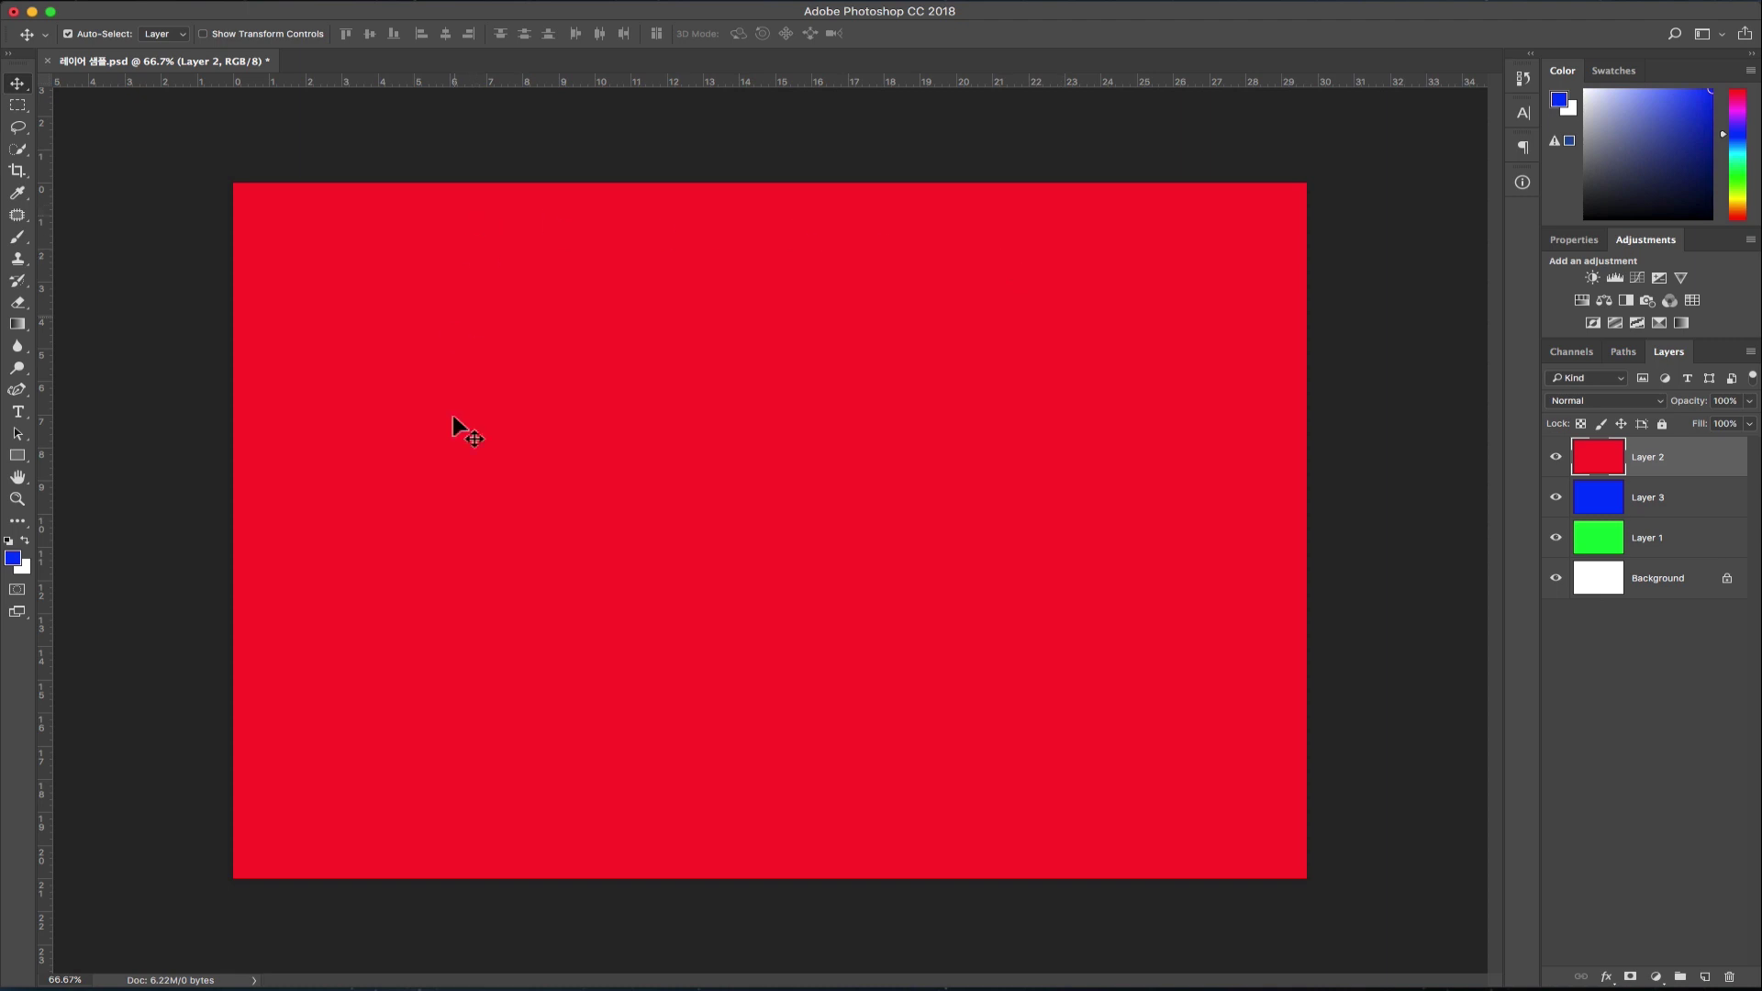